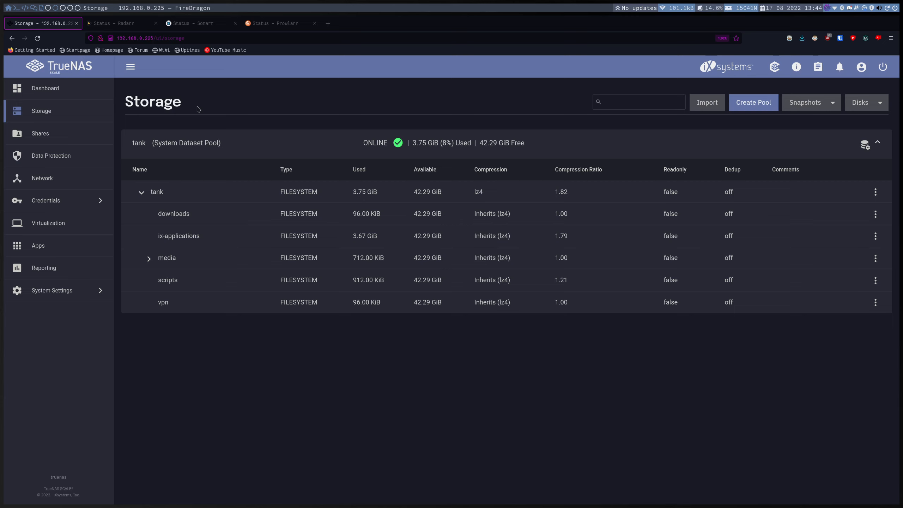
Create a child dataset named qbit under tank/downloads, keeping the default options.
double_click(164, 213)
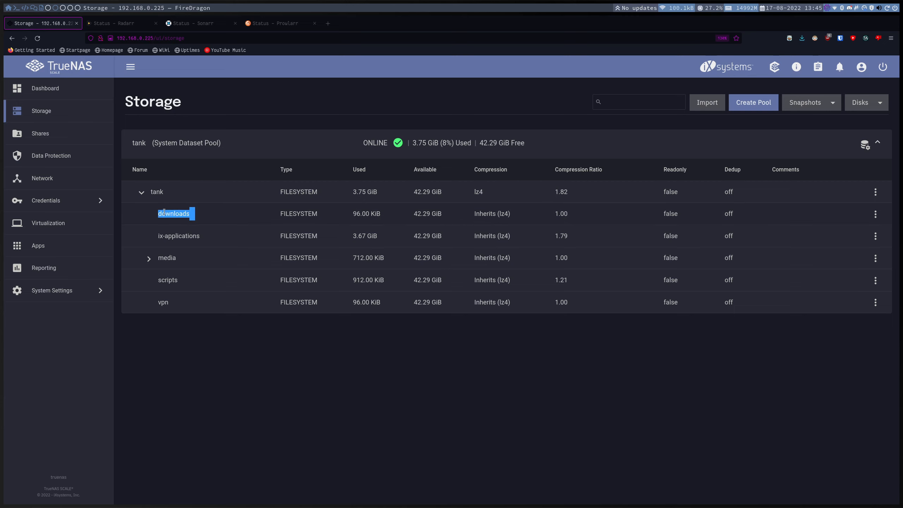
left_click(183, 211)
double_click(170, 212)
left_click(872, 215)
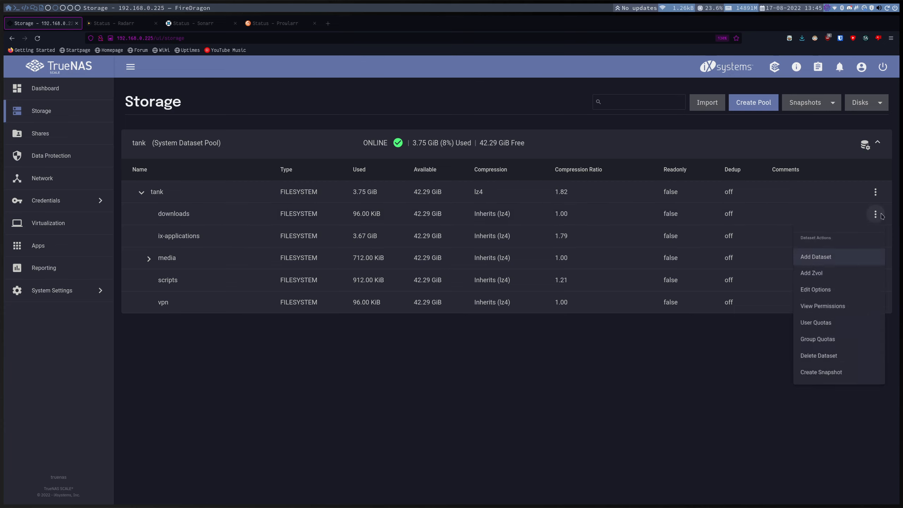
left_click(814, 256)
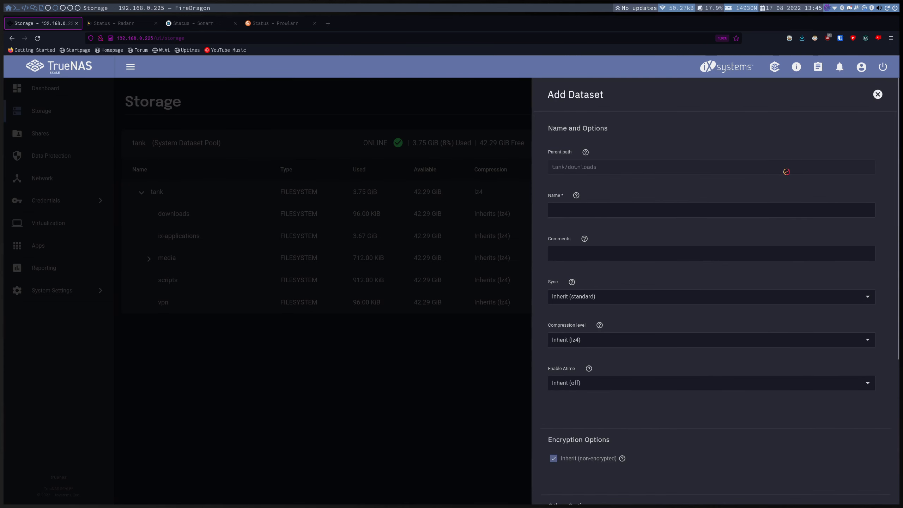
left_click(631, 207)
type("q")
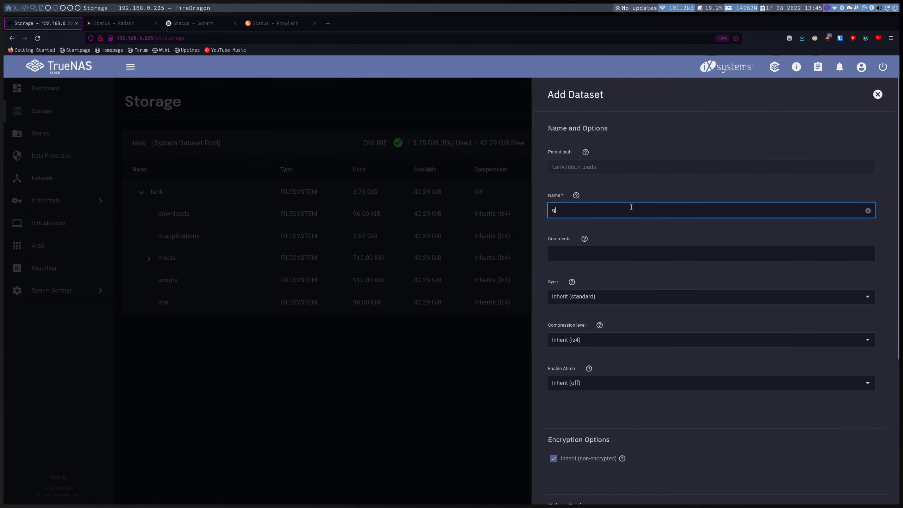
type("bit")
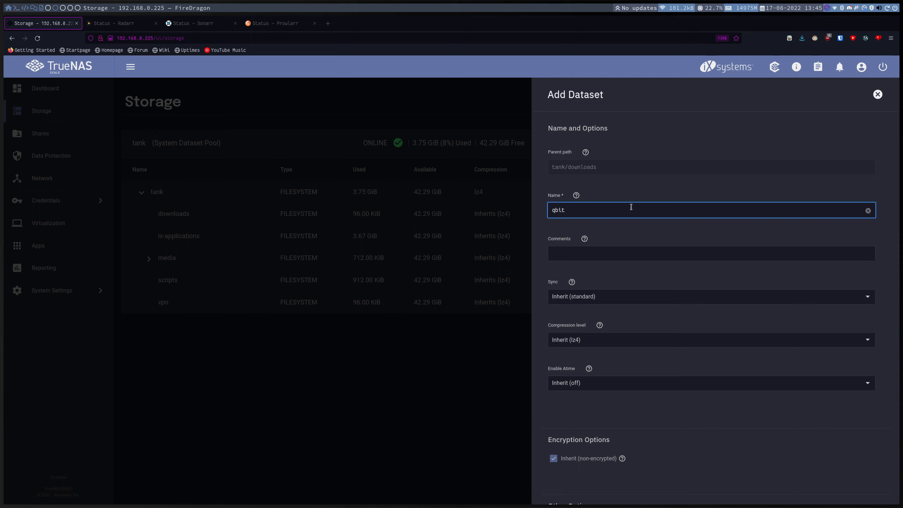
scroll(626, 320, "down", 5)
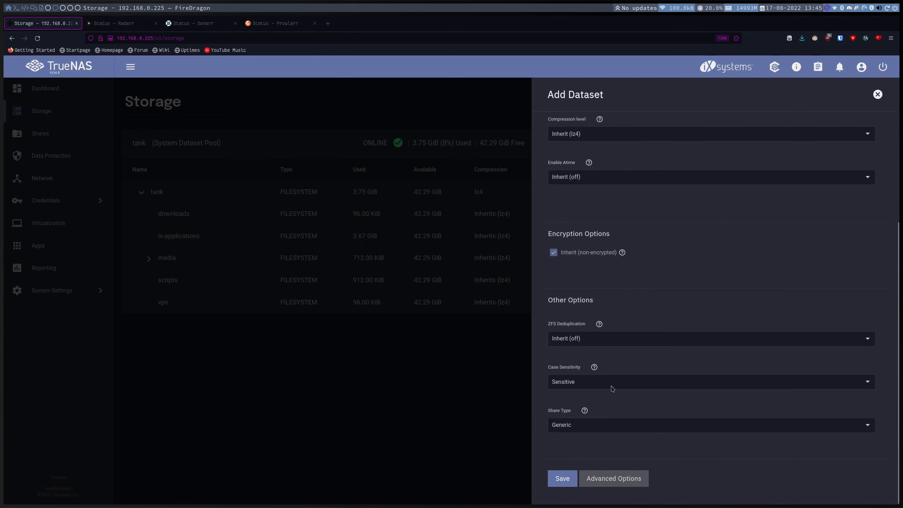
left_click(563, 478)
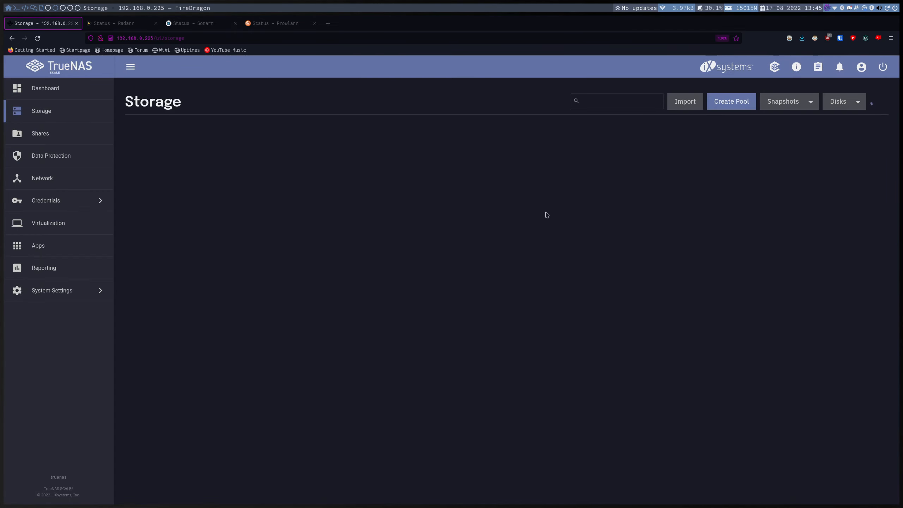
Add a second child dataset named nzb under tank/downloads with the default options.
left_click(879, 214)
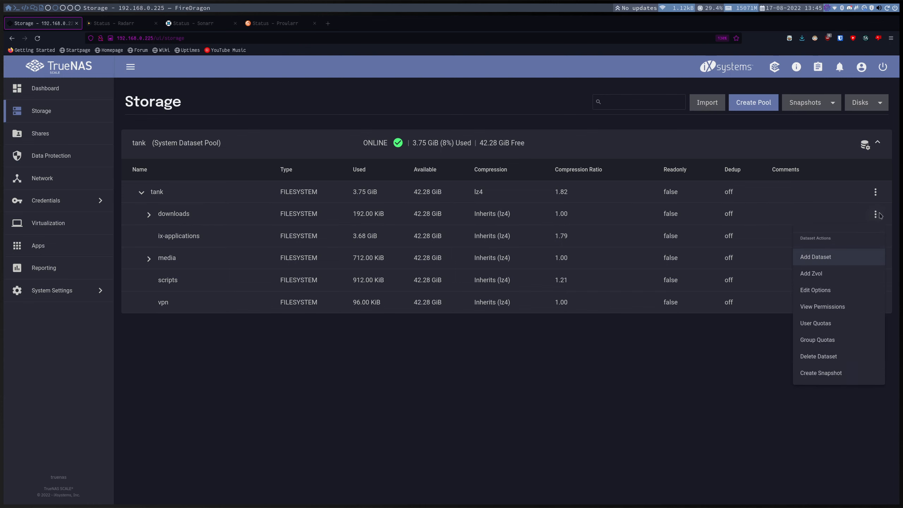
left_click(816, 256)
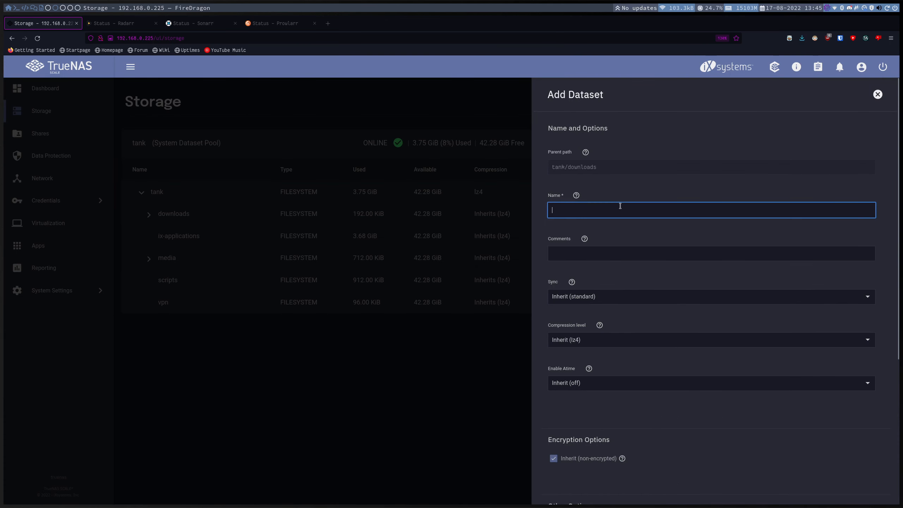
type("n")
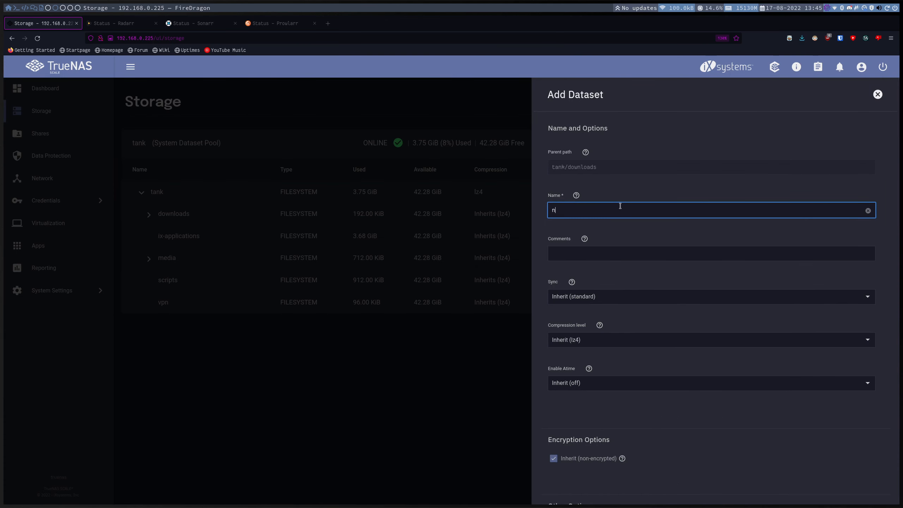
type("zb")
left_click(644, 229)
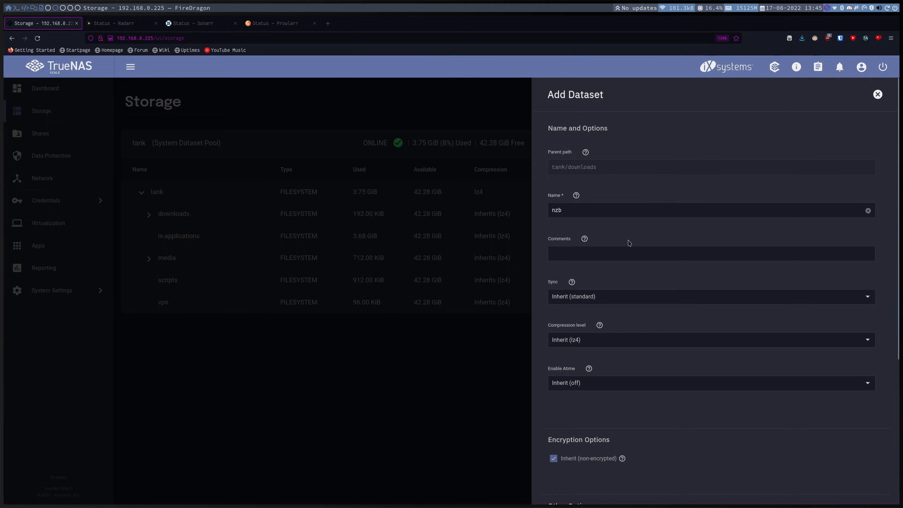
scroll(628, 242, "down", 5)
left_click(565, 478)
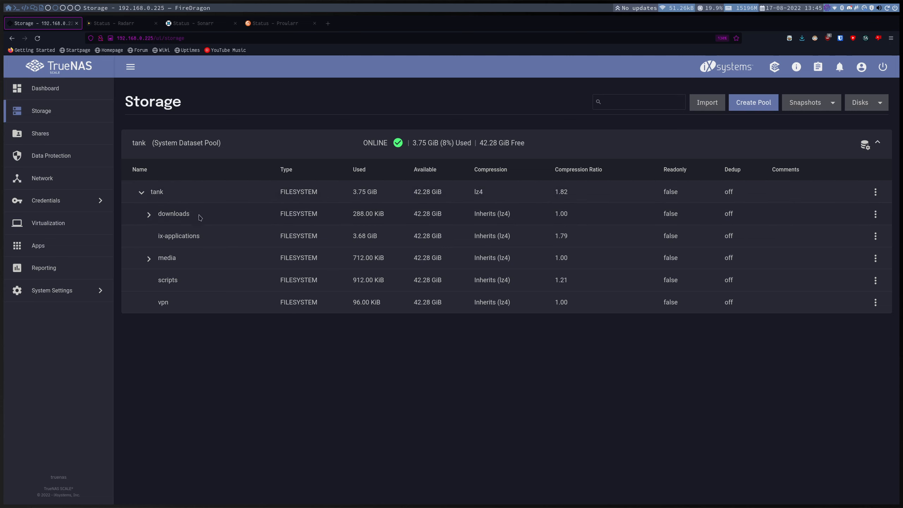
Edit the permissions of the downloads dataset and apply apps as both owning user and group.
left_click(875, 214)
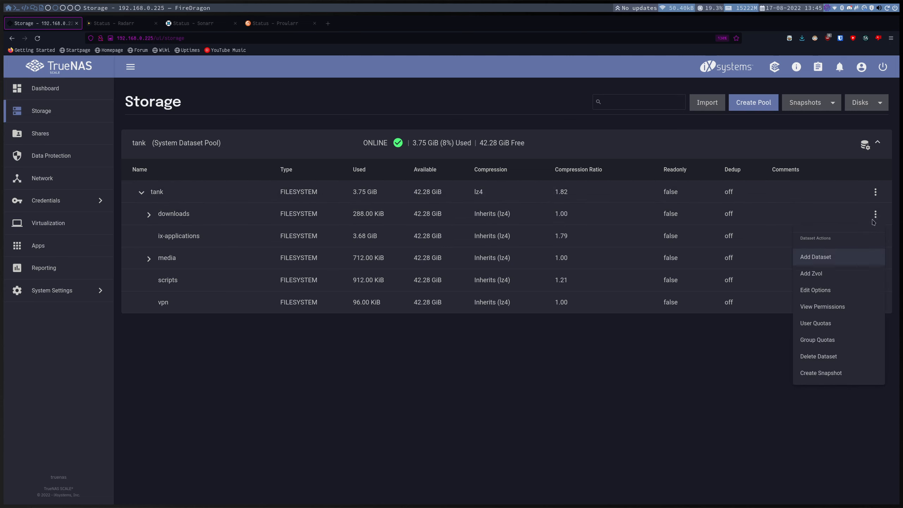
left_click(822, 306)
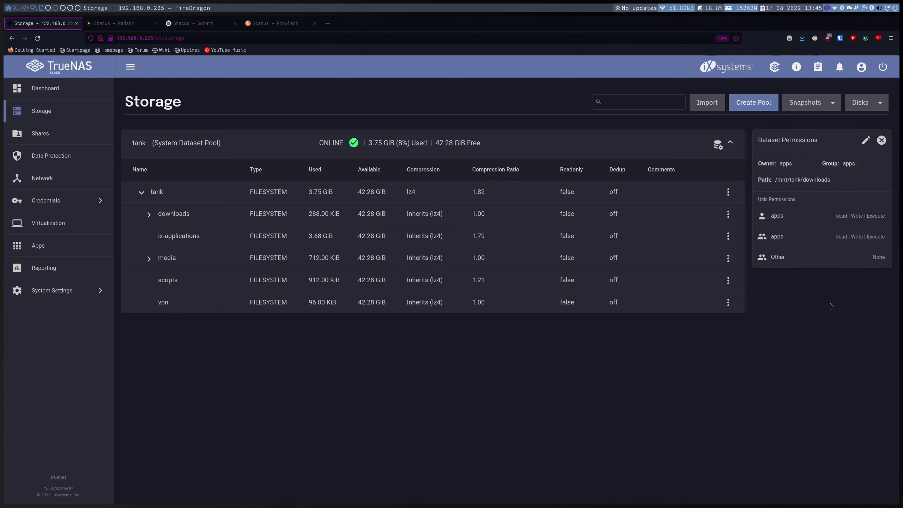
left_click(865, 141)
left_click(326, 230)
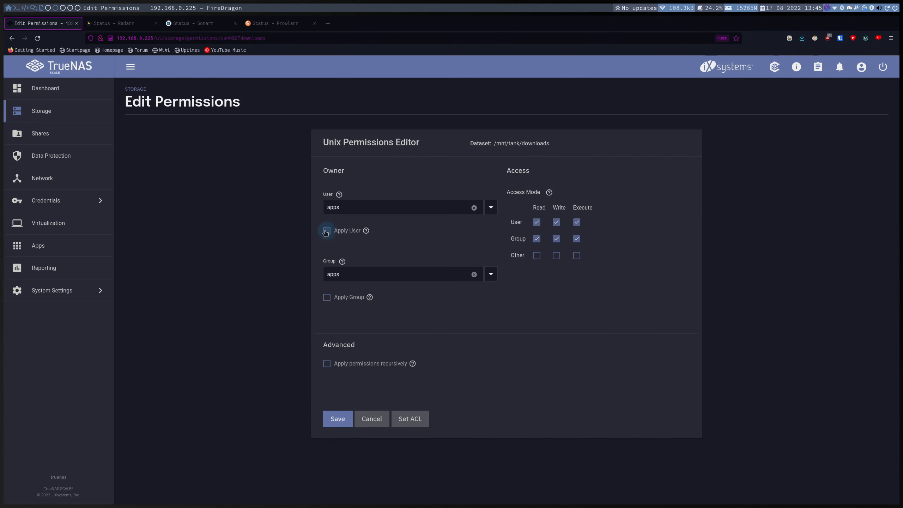
left_click(326, 297)
left_click(349, 207)
double_click(350, 207)
double_click(345, 272)
left_click(352, 272)
Apply the downloads permissions recursively, including to child datasets, and save them.
left_click(326, 363)
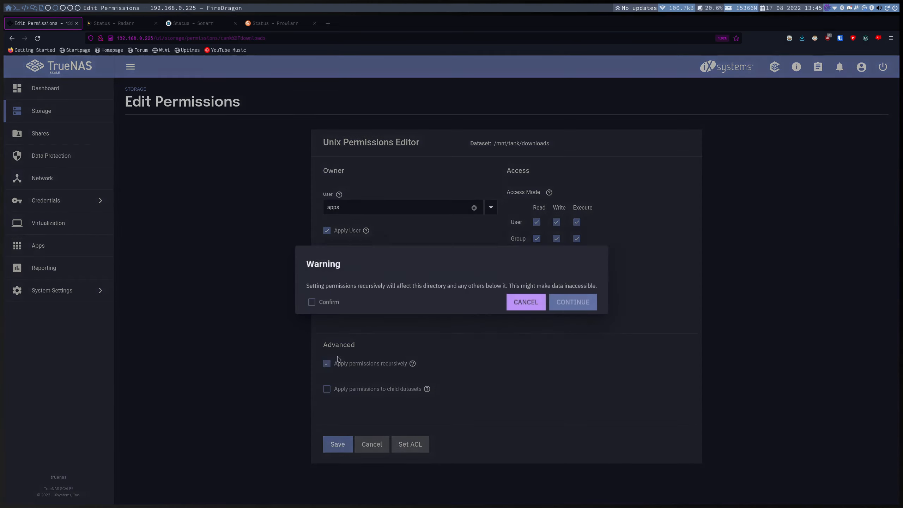
left_click(312, 302)
left_click(580, 301)
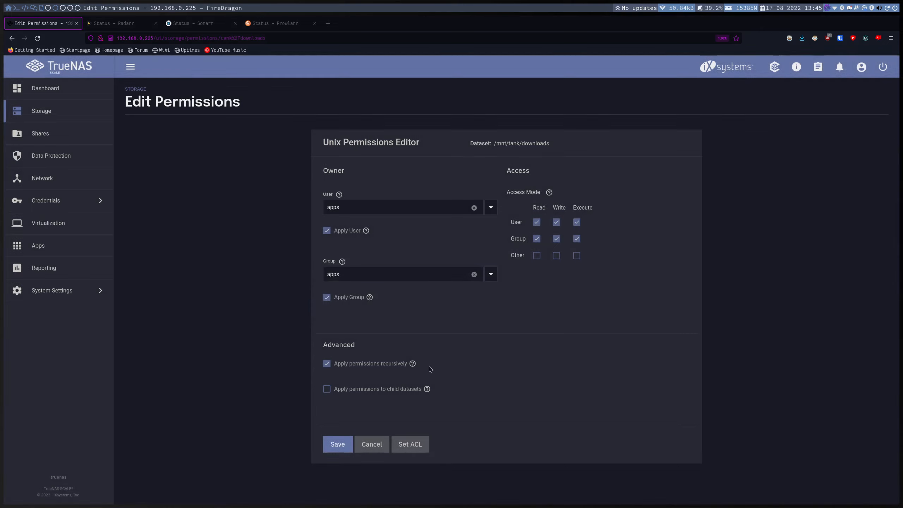
left_click(327, 389)
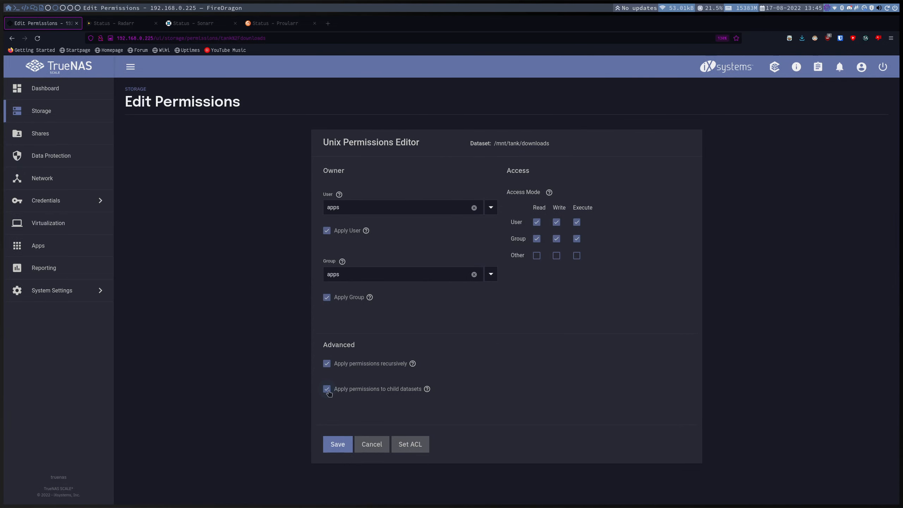
left_click(336, 444)
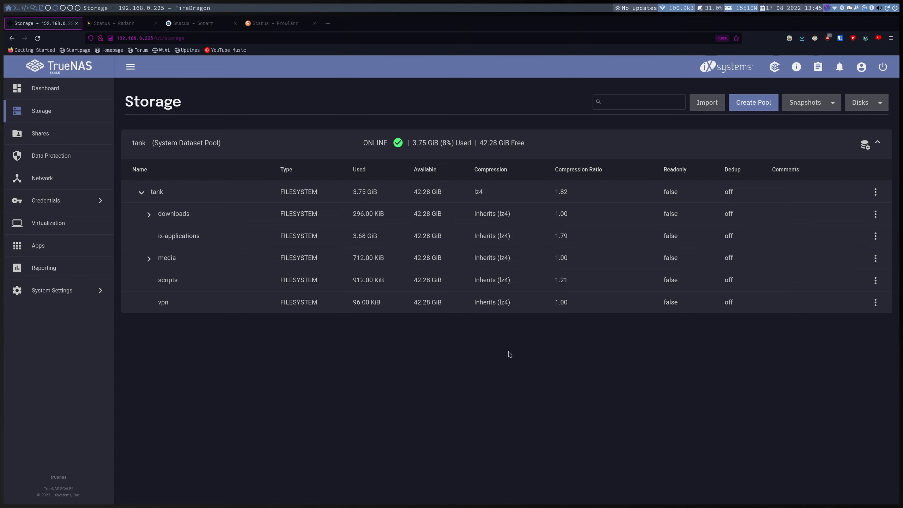
Search the available applications for "qb" and start installing the TrueCharts qbittorrent app.
left_click(60, 246)
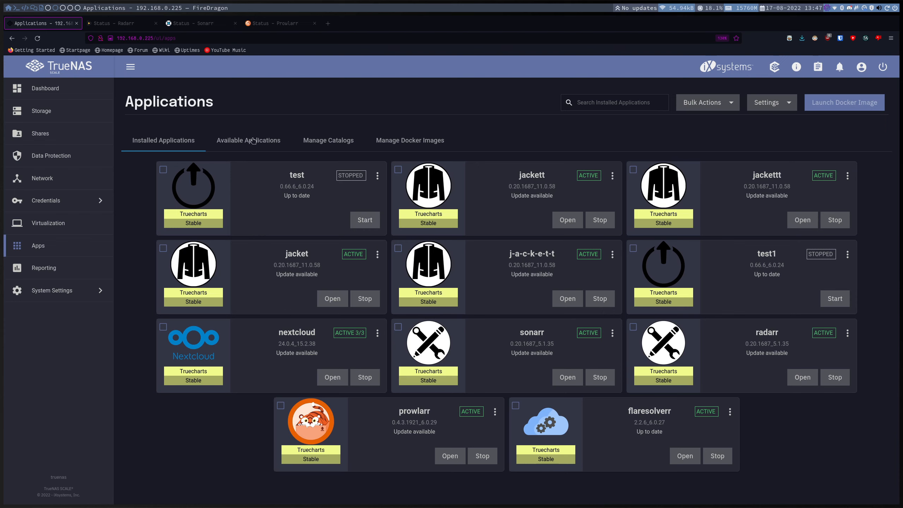
left_click(253, 140)
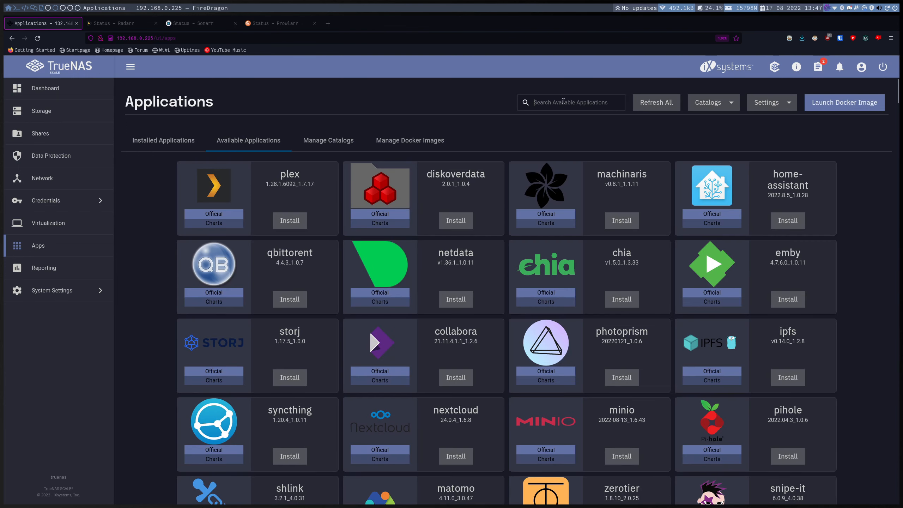
type("qb")
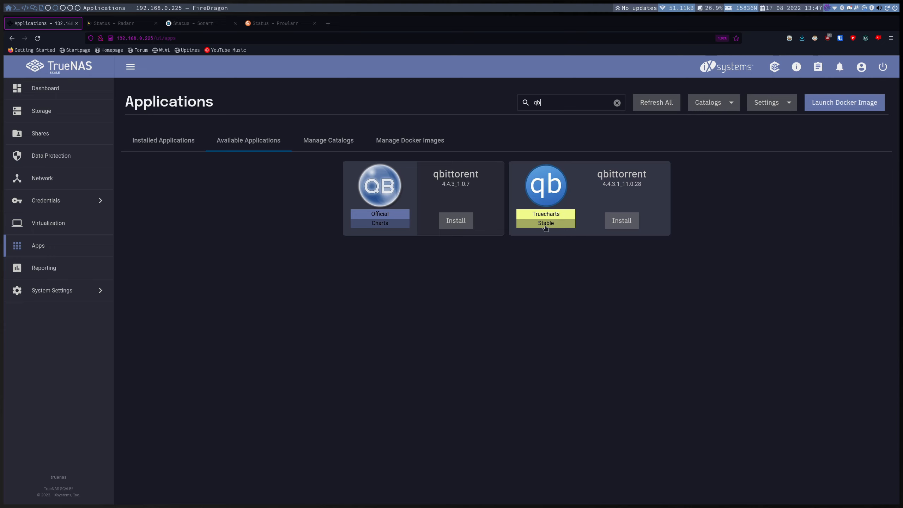
left_click(634, 220)
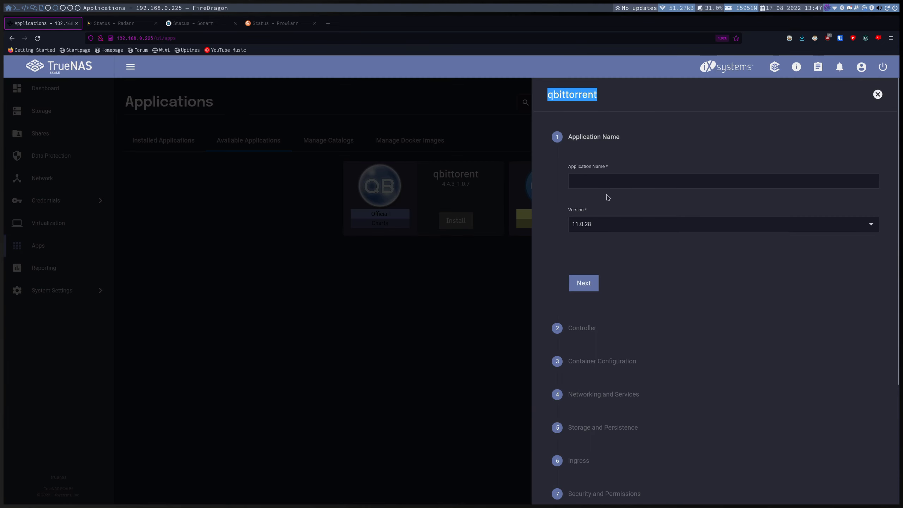
Advance the qbittorrent setup to Networking and Services, keeping the Controller and Container Configuration defaults.
left_click(589, 282)
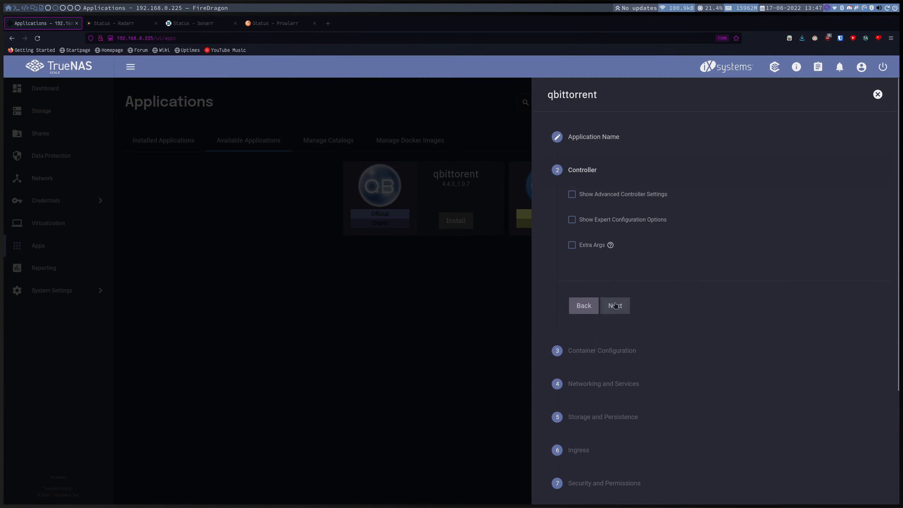
left_click(619, 304)
left_click(615, 387)
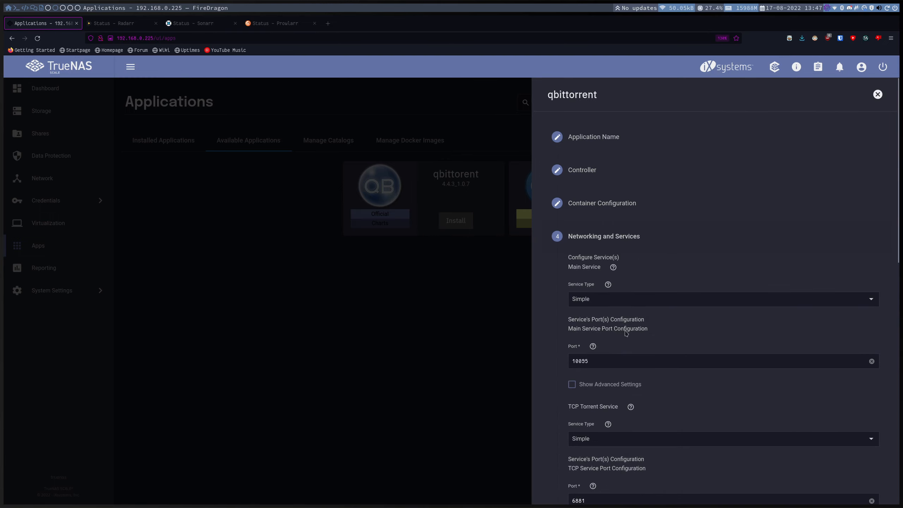
Review the port settings of the main, TCP torrent and UDP torrent services.
scroll(624, 345, "down", 10)
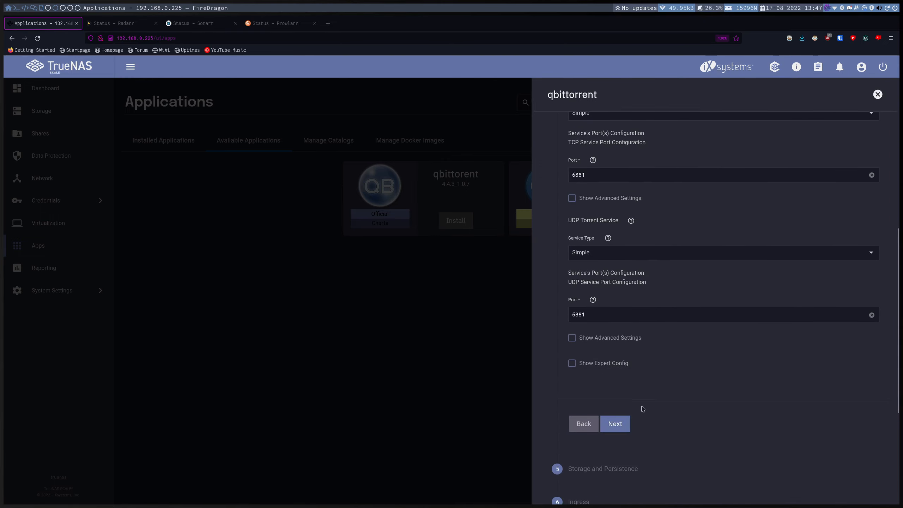
scroll(643, 409, "up", 5)
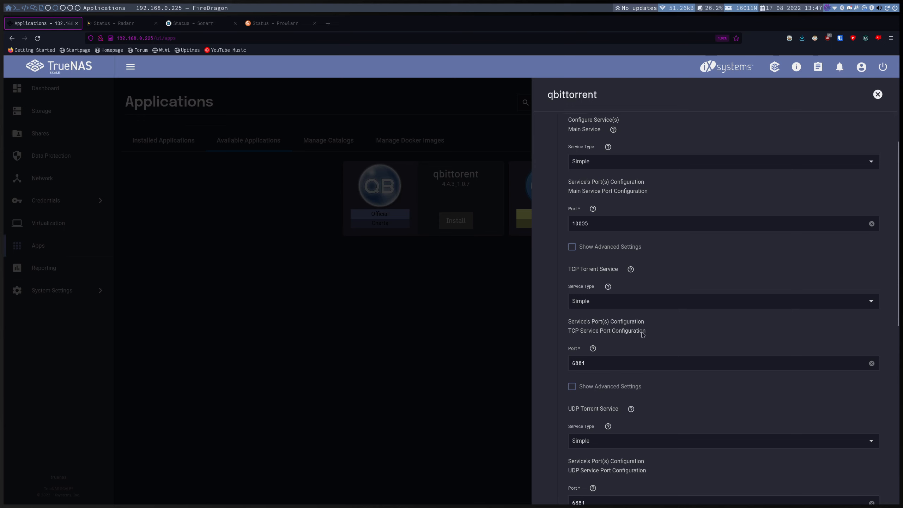
scroll(640, 334, "up", 1)
scroll(639, 331, "down", 3)
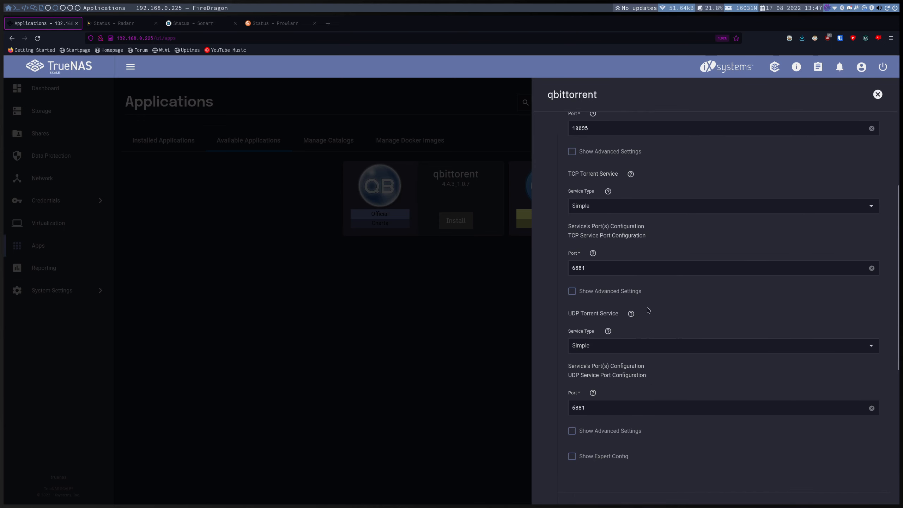
double_click(600, 268)
left_click(600, 267)
double_click(600, 267)
left_click(601, 407)
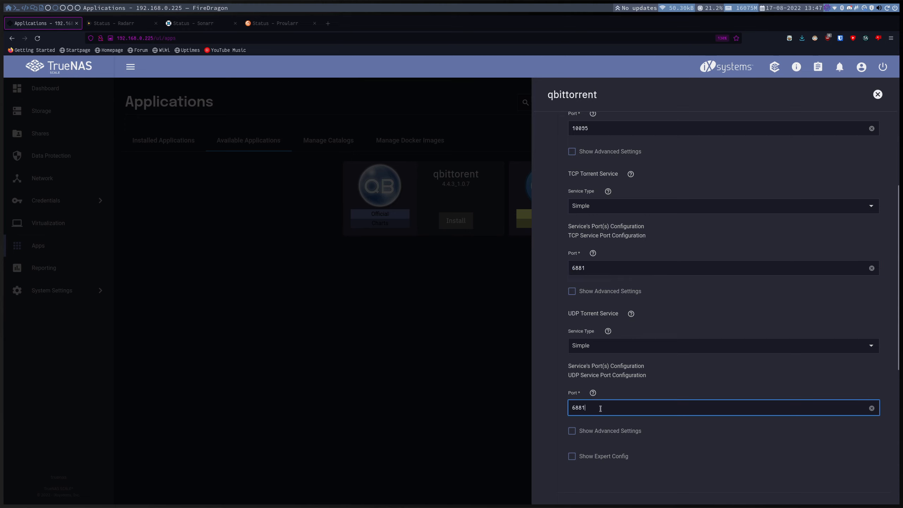
double_click(601, 408)
double_click(590, 268)
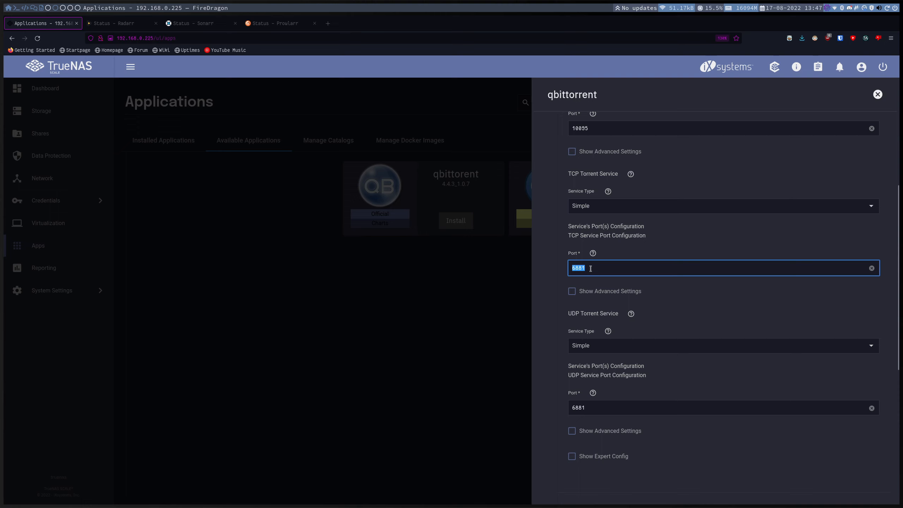
double_click(603, 407)
left_click(624, 393)
scroll(615, 329, "down", 5)
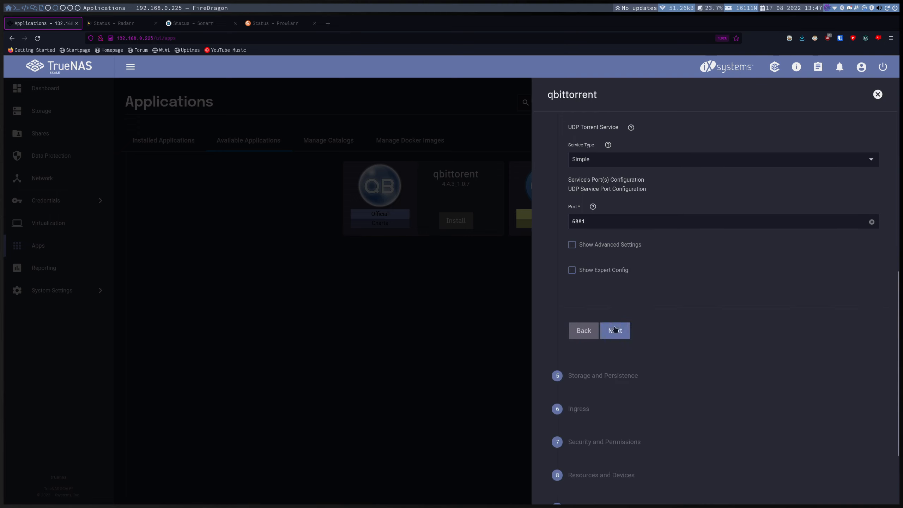
Advance the qbittorrent setup to Storage and Persistence and add an additional app storage entry.
left_click(614, 330)
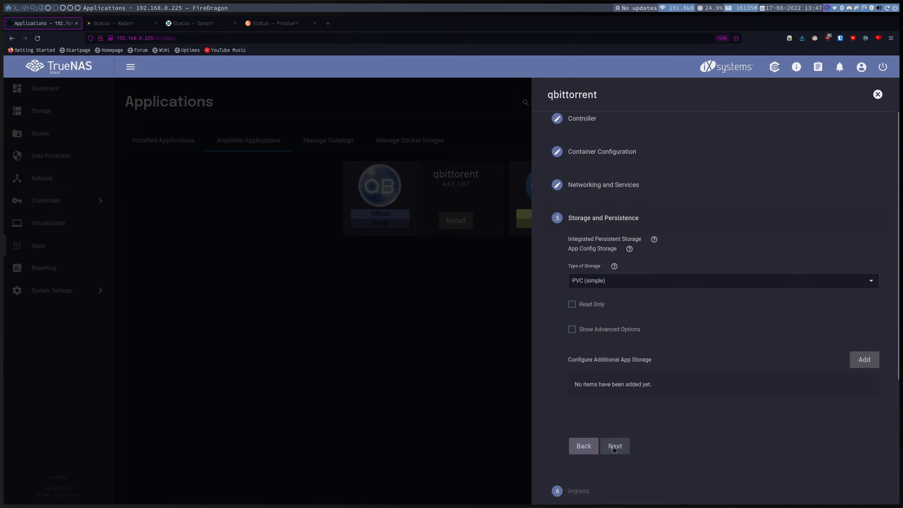
left_click(864, 358)
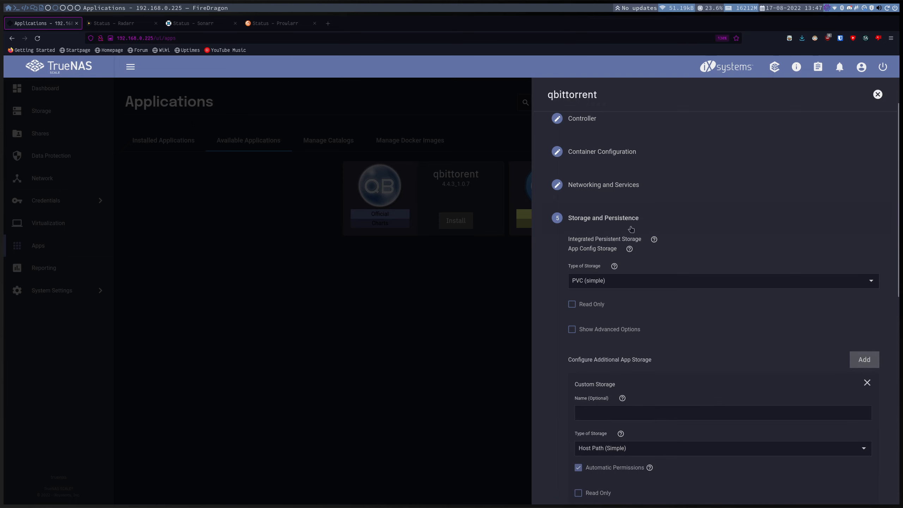
scroll(630, 229, "down", 3)
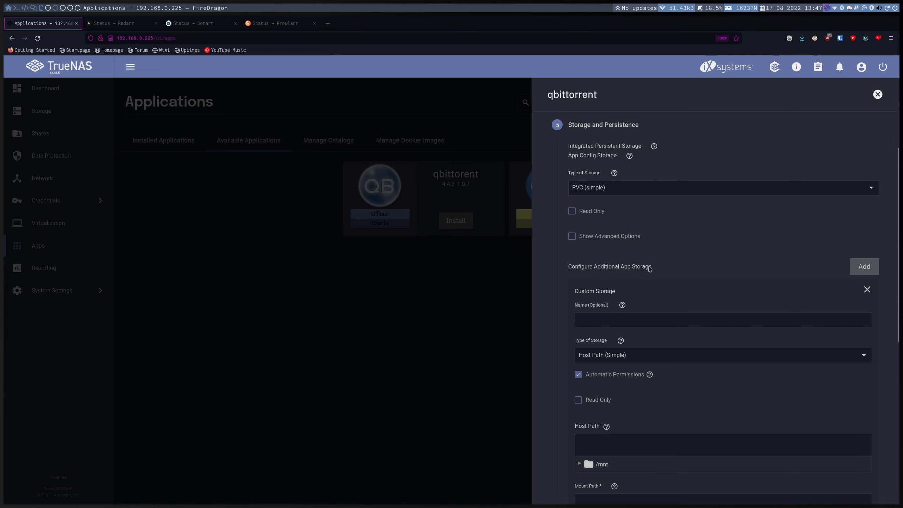
scroll(649, 269, "down", 3)
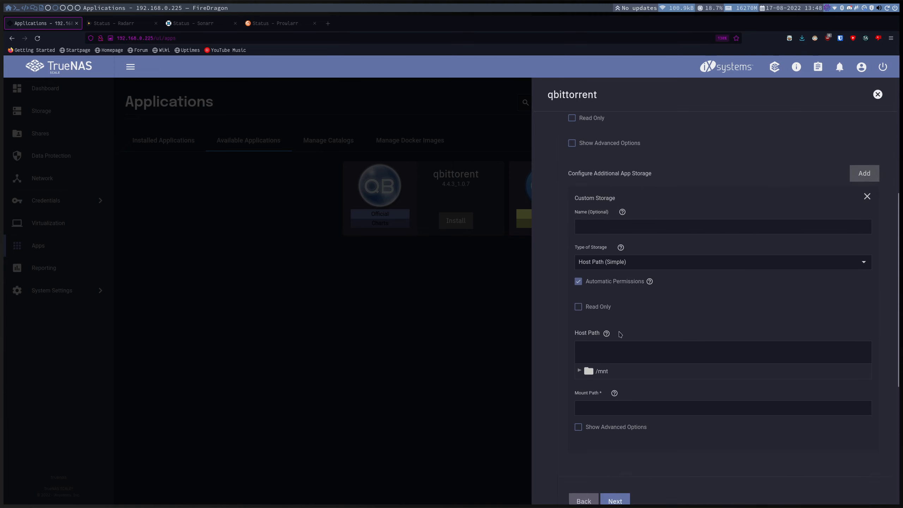
Set the custom storage's host path to /mnt/tank/downloads/qbit.
left_click(580, 371)
left_click(588, 384)
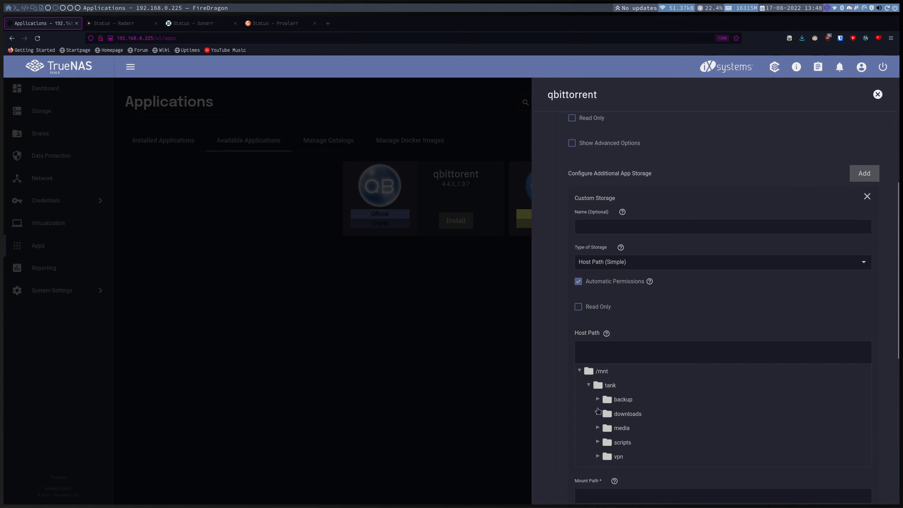
left_click(597, 413)
scroll(611, 415, "down", 2)
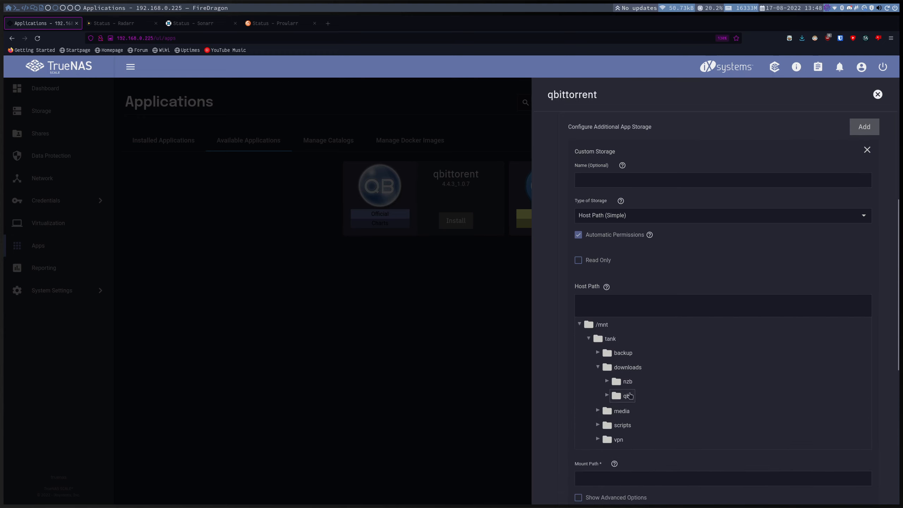
left_click(628, 396)
left_click_drag(660, 305, 635, 302)
Set the custom storage's mount path to /qbit and advance to the Ingress section.
scroll(672, 306, "down", 6)
left_click(604, 332)
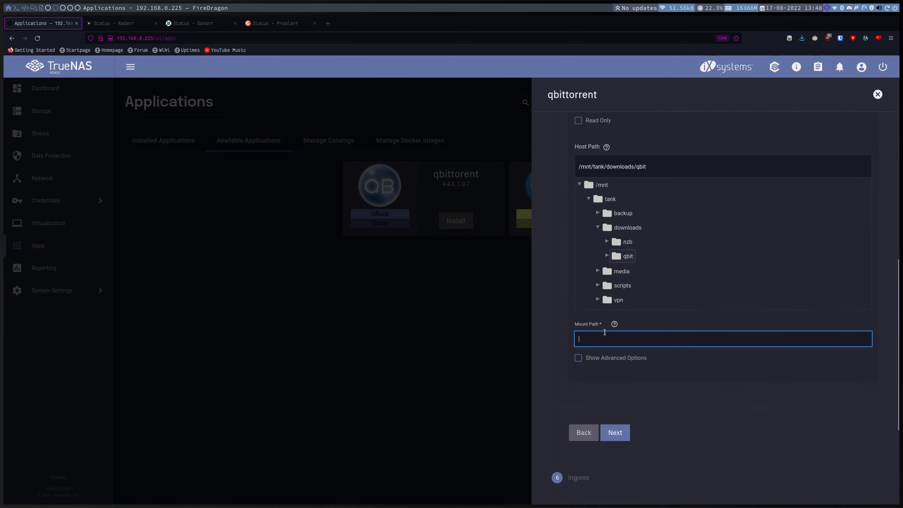
type("/qbit")
left_click_drag(578, 338, 597, 338)
left_click(603, 338)
left_click(615, 432)
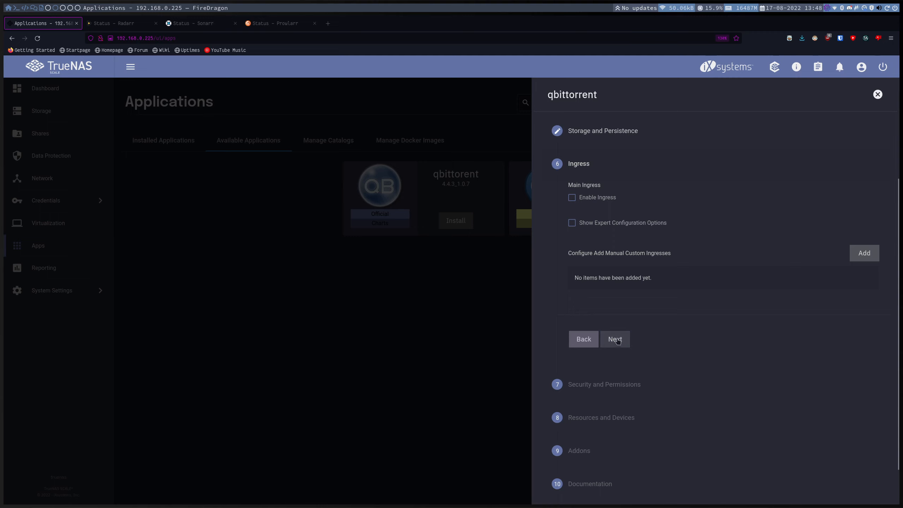
Advance to the Documentation section, keeping the defaults for Ingress, Security and Permissions, Resources and Devices, and Addons.
left_click(615, 339)
scroll(618, 339, "down", 4)
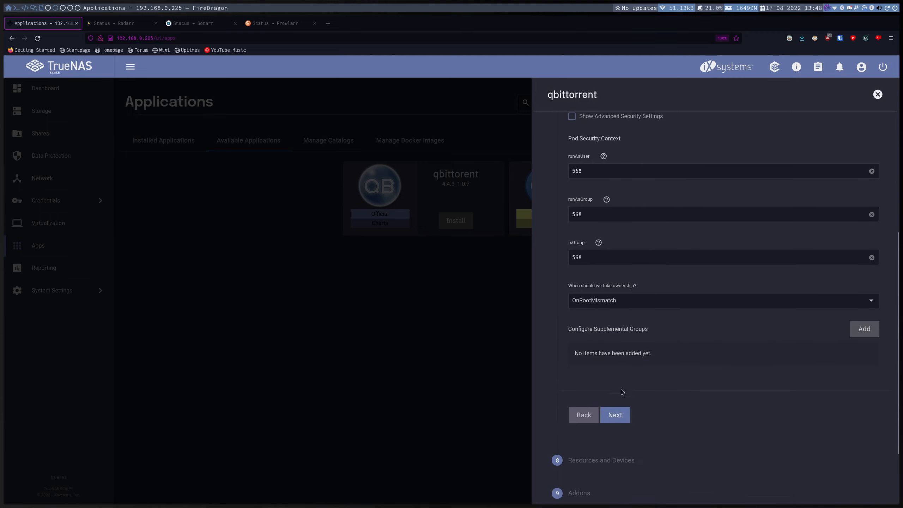
left_click(621, 415)
left_click(627, 359)
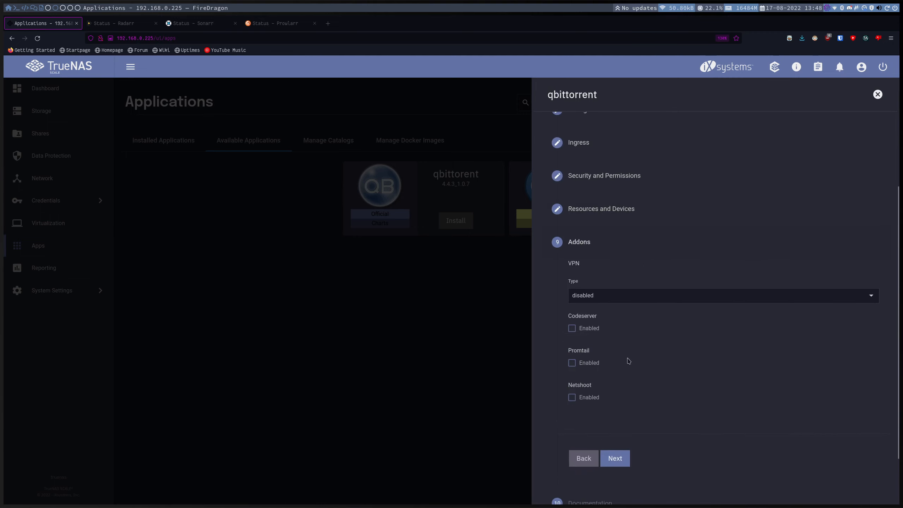
left_click(621, 391)
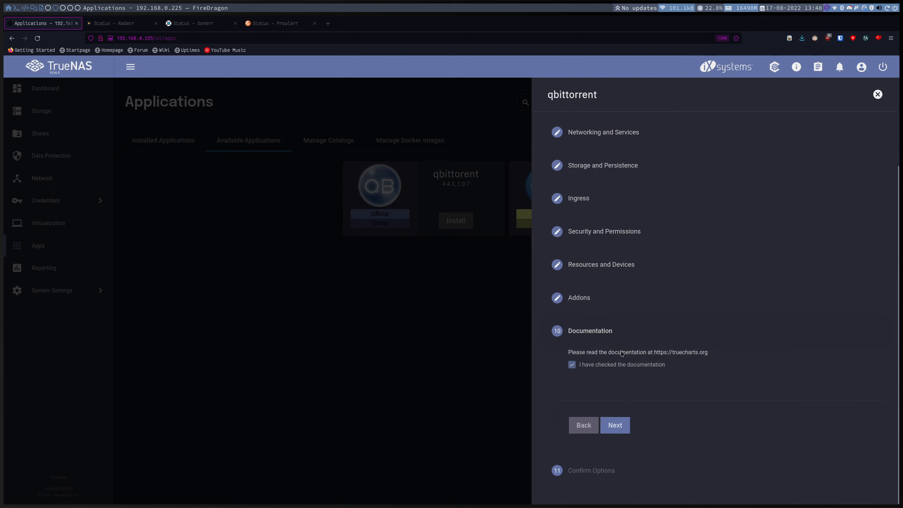
Go back to the Addons section to review its VPN and add-on options, and return to Documentation.
left_click(609, 303)
scroll(631, 357, "down", 3)
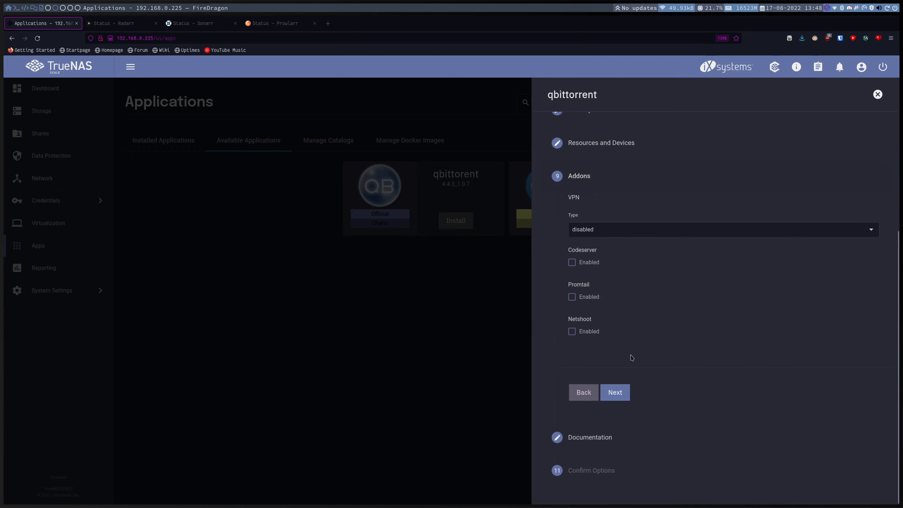
left_click(606, 432)
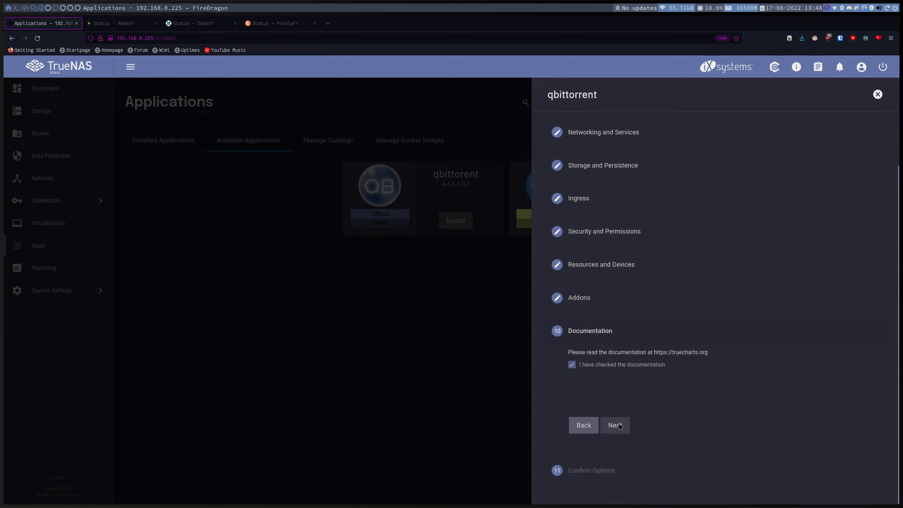
Continue to Confirm Options and save the settings to install qbittorrent.
left_click(620, 425)
scroll(630, 416, "down", 10)
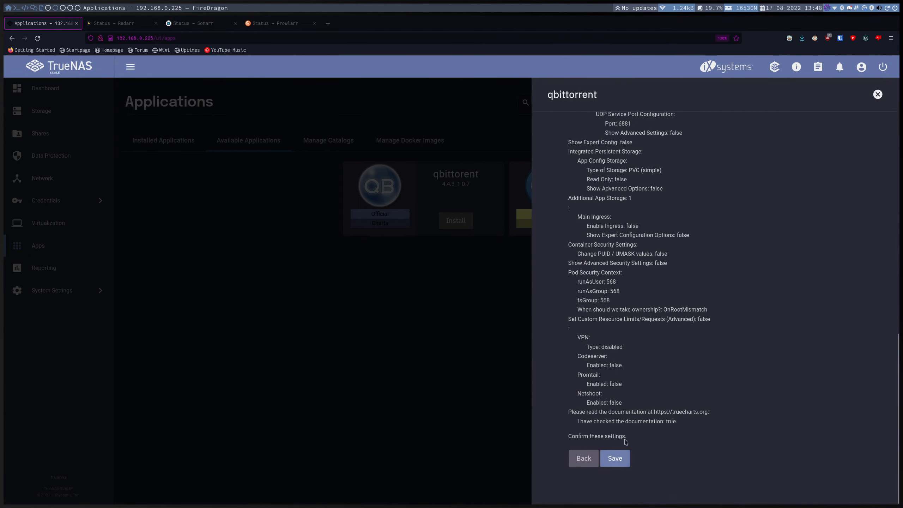
left_click(615, 458)
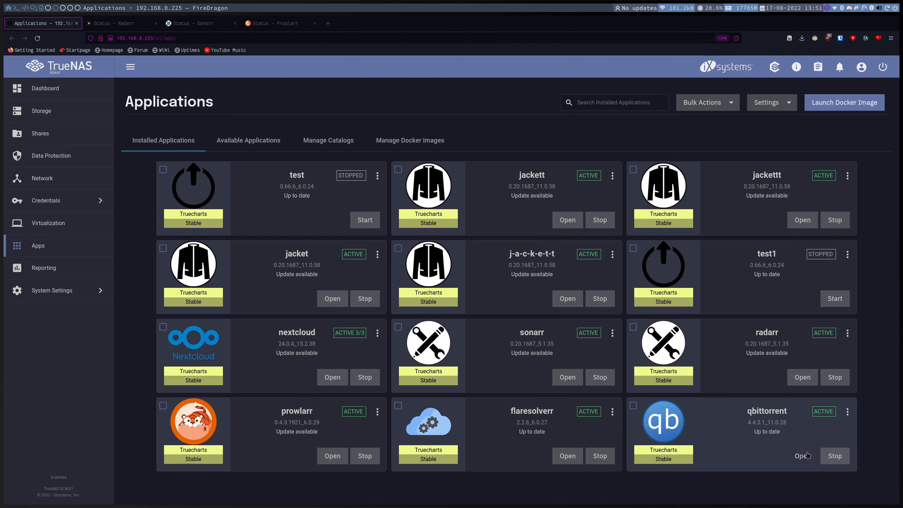
Open the installed qbittorrent app's web interface and reload its address.
left_click(801, 456)
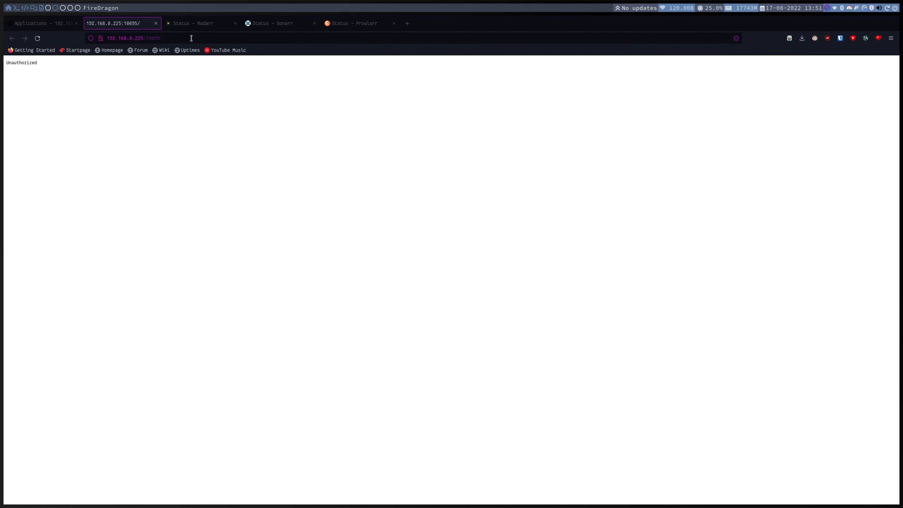
left_click(168, 37)
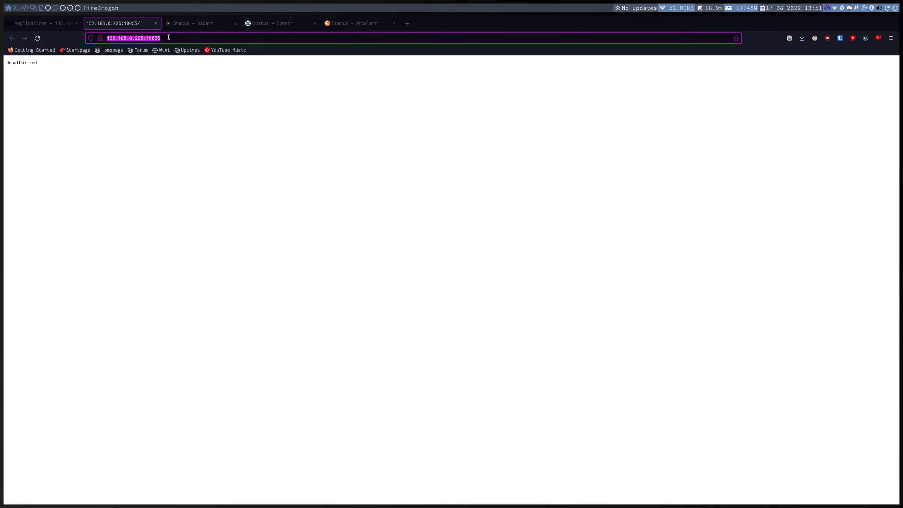
key("Return")
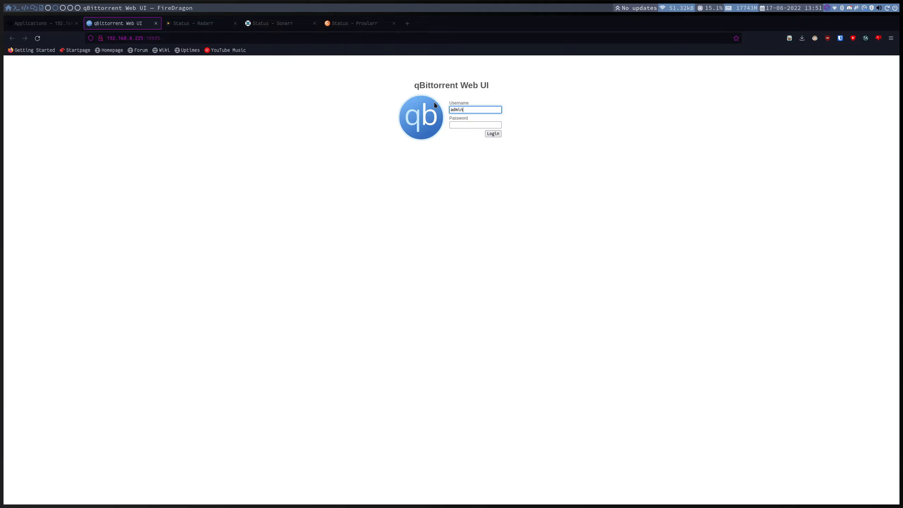
Log in to the qBittorrent Web UI with the username admin and the account password.
key("ctrl+a")
key("Tab")
type("••••••••••")
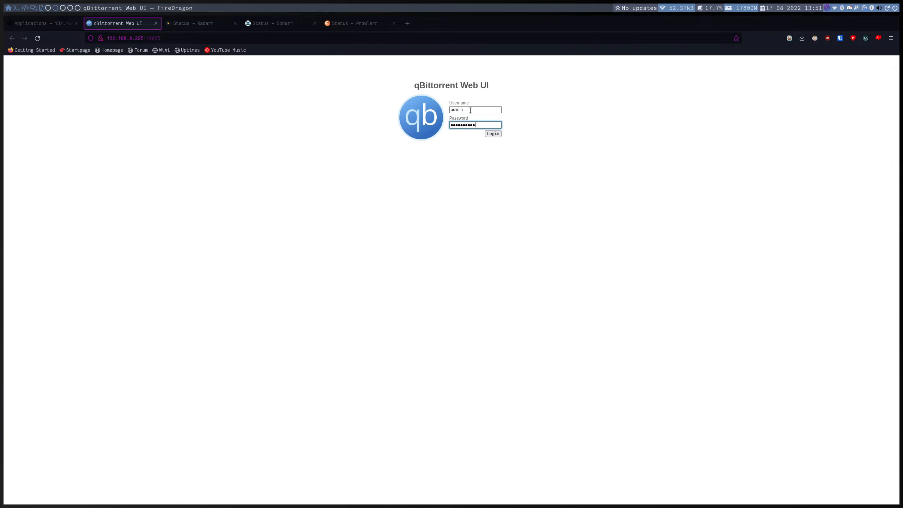
left_click(493, 133)
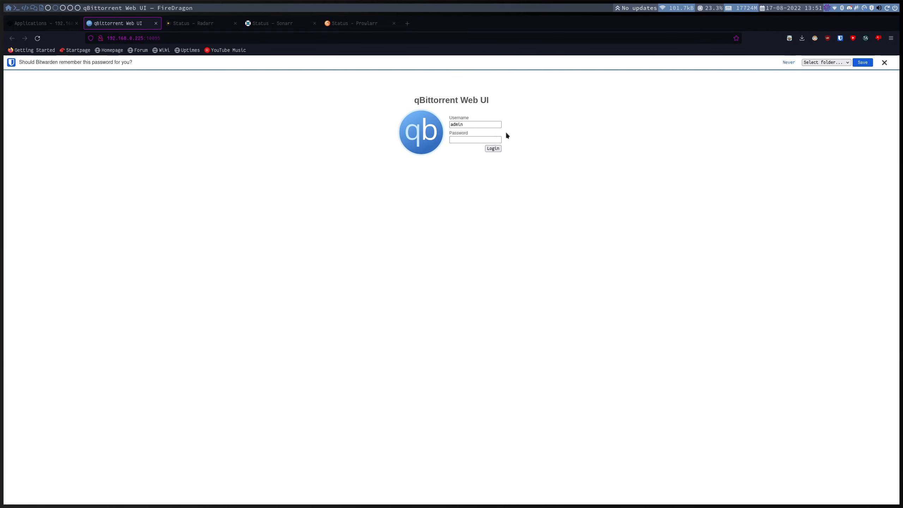
Dismiss the Bitwarden password-saving bar and open the qBittorrent options.
left_click(73, 75)
mouse_move(57, 75)
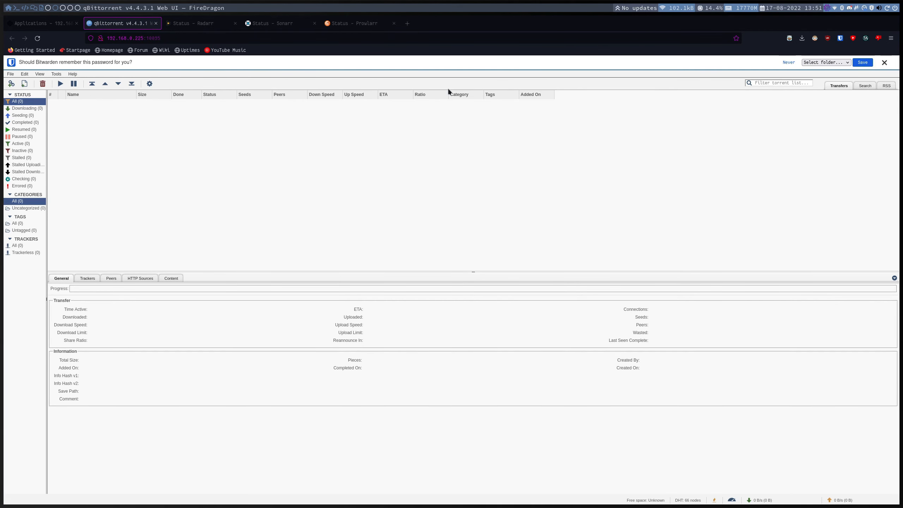
left_click(884, 62)
mouse_move(57, 60)
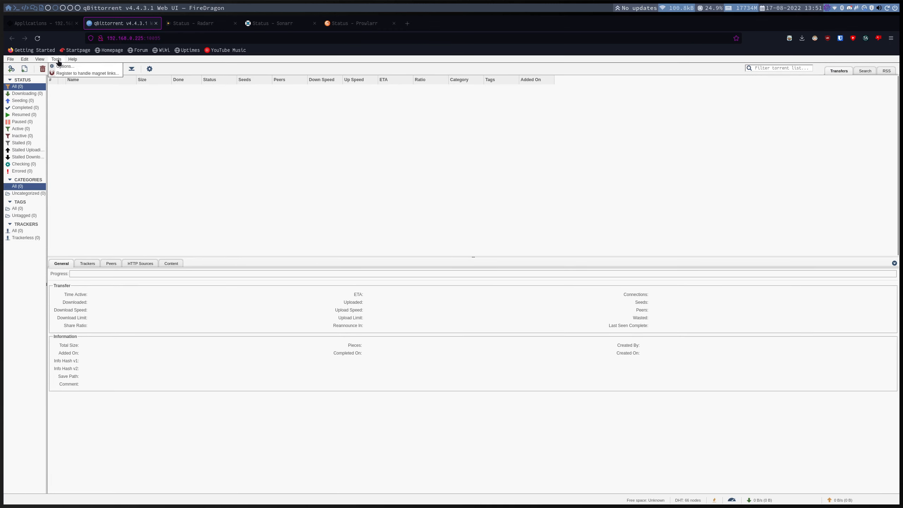
left_click(61, 68)
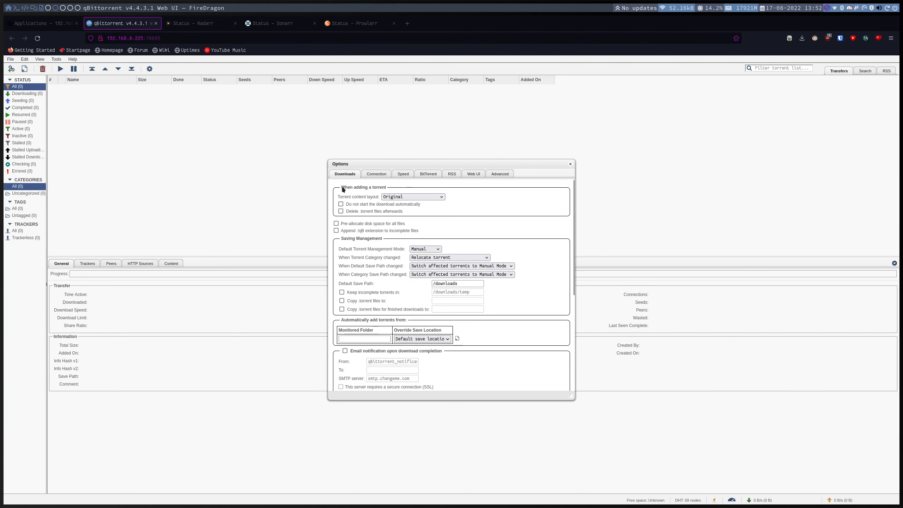
Set the Default Torrent Management Mode to Automatic in the Downloads options.
key("ctrl+plus")
key("ctrl+plus")
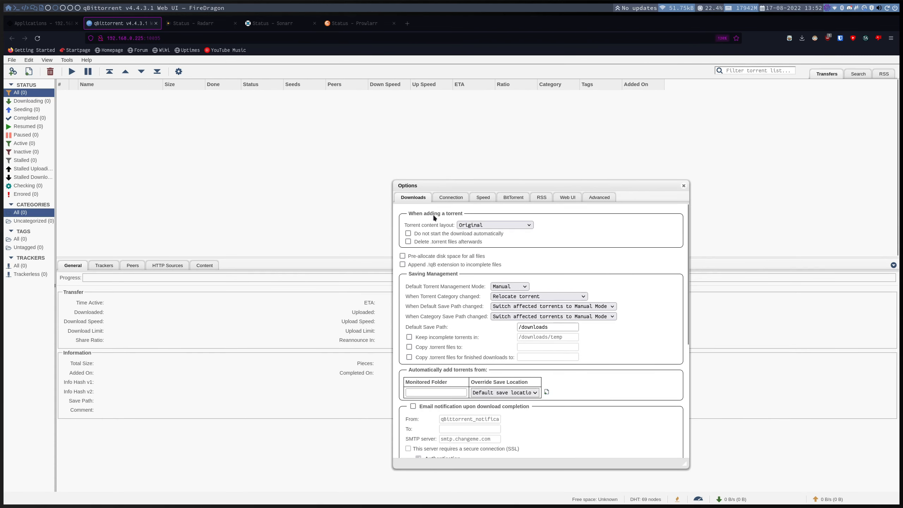
key("ctrl+plus")
scroll(642, 271, "down", 3)
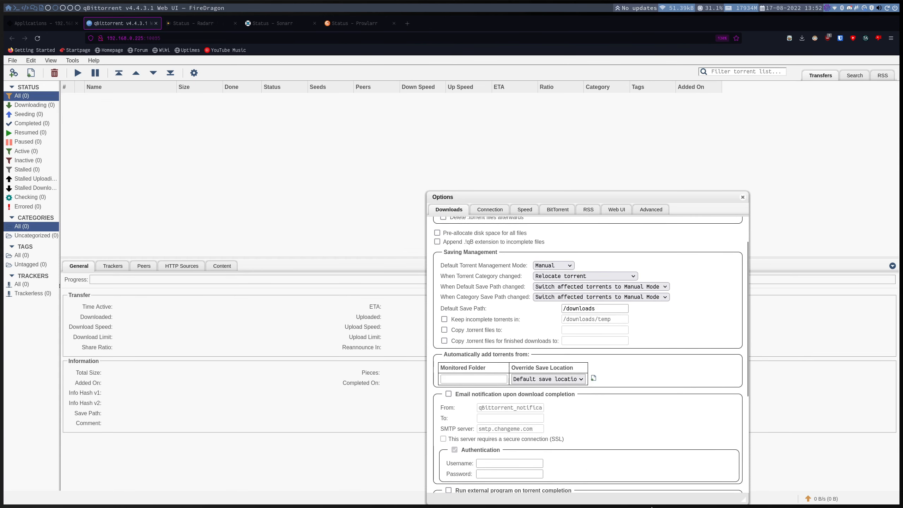
key("ctrl+minus")
key("ctrl+minus")
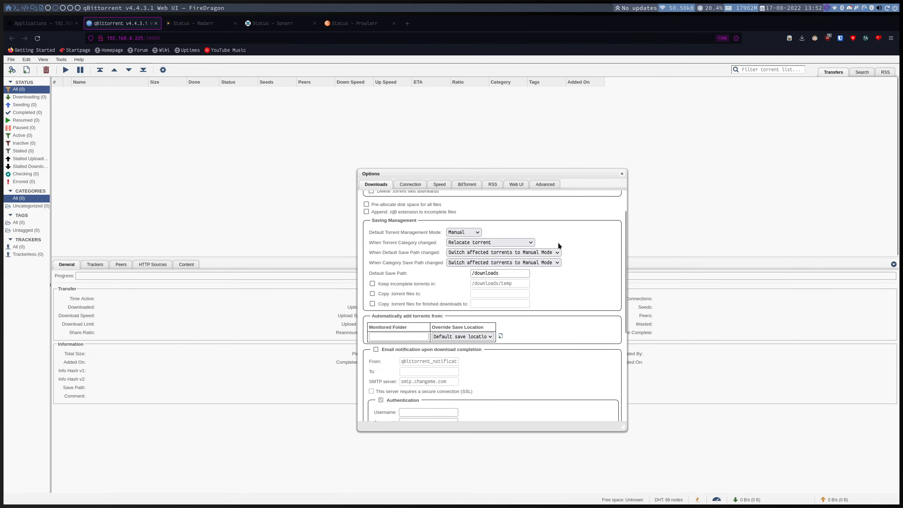
left_click(471, 231)
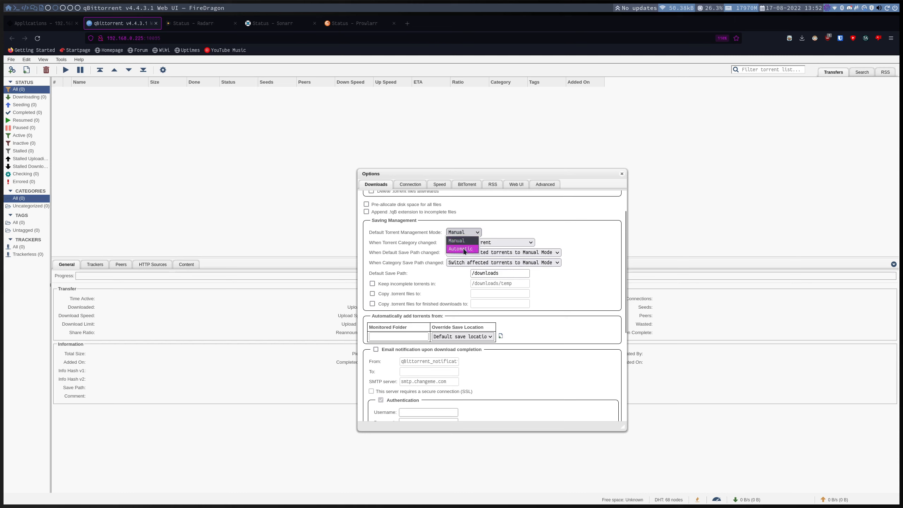
left_click(462, 250)
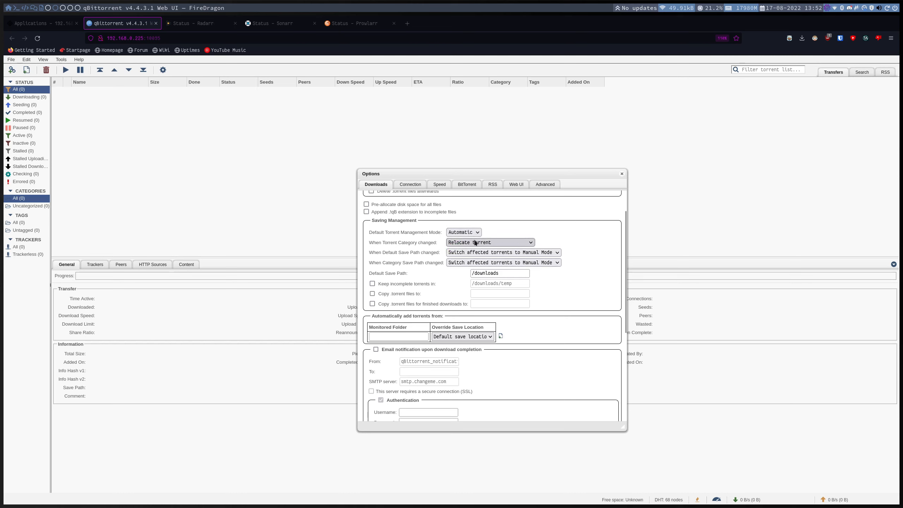
Set both the default and the category save path change behaviours to Relocate affected torrents.
left_click(508, 253)
left_click(511, 261)
left_click(532, 263)
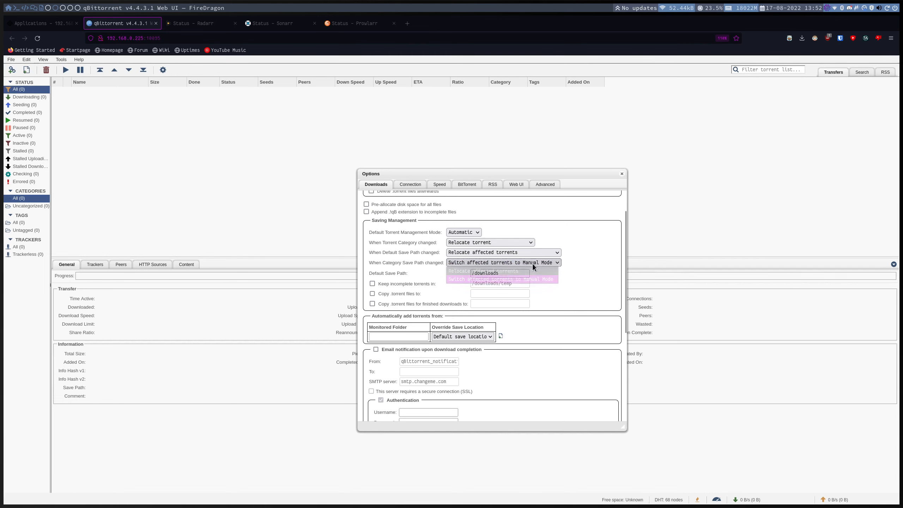
left_click(527, 271)
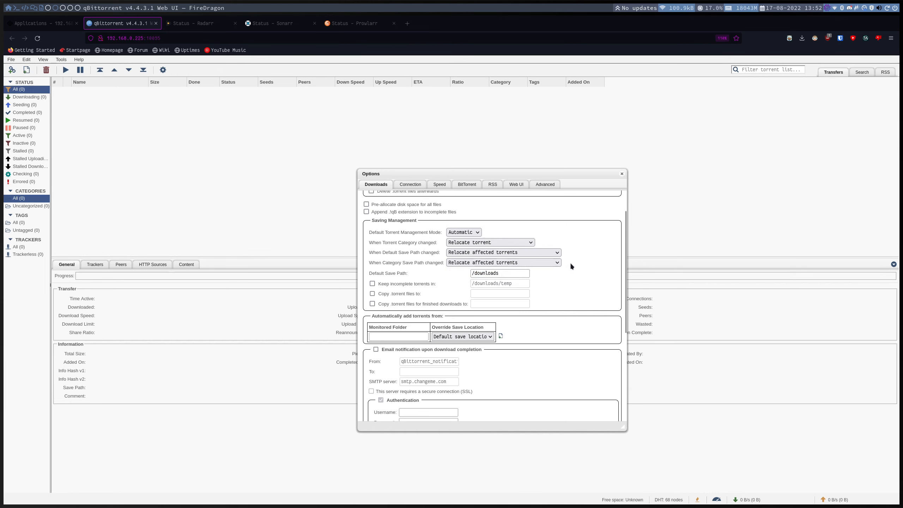
Set the Default Save Path to /qbit/complete and copy that path.
triple_click(509, 272)
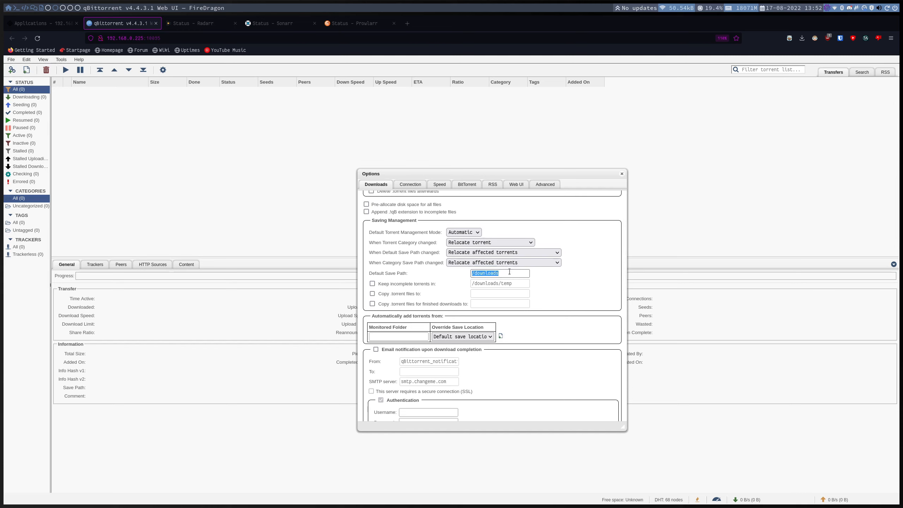
key("BackSpace")
type("/qbit/complete")
triple_click(513, 272)
key("ctrl+c")
Enable keeping incomplete torrents in a separate folder and set its path to the copied /qbit/complete.
left_click(401, 284)
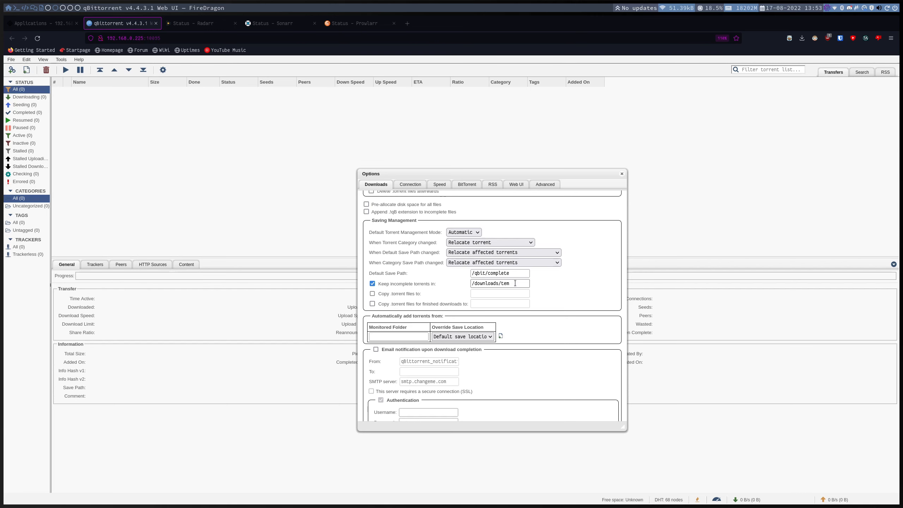
key("BackSpace")
key("BackSpace")
key("BackSpace")
key("BackSpace")
key("BackSpace")
key("BackSpace")
key("BackSpace")
key("BackSpace")
key("BackSpace")
key("BackSpace")
key("BackSpace")
key("BackSpace")
key("BackSpace")
key("BackSpace")
key("BackSpace")
key("ctrl+v")
Enable copying .torrent files for finished downloads and set the destination to /qbit/backup.
left_click(387, 308)
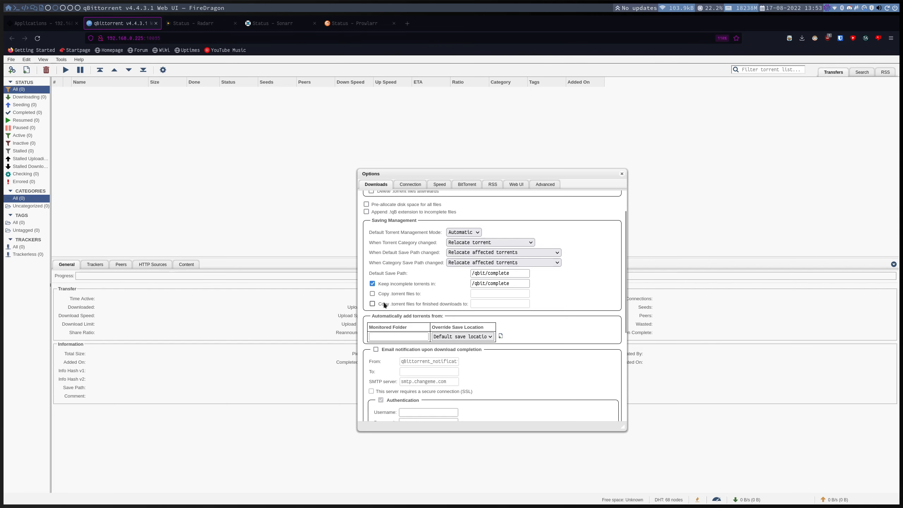
left_click(372, 303)
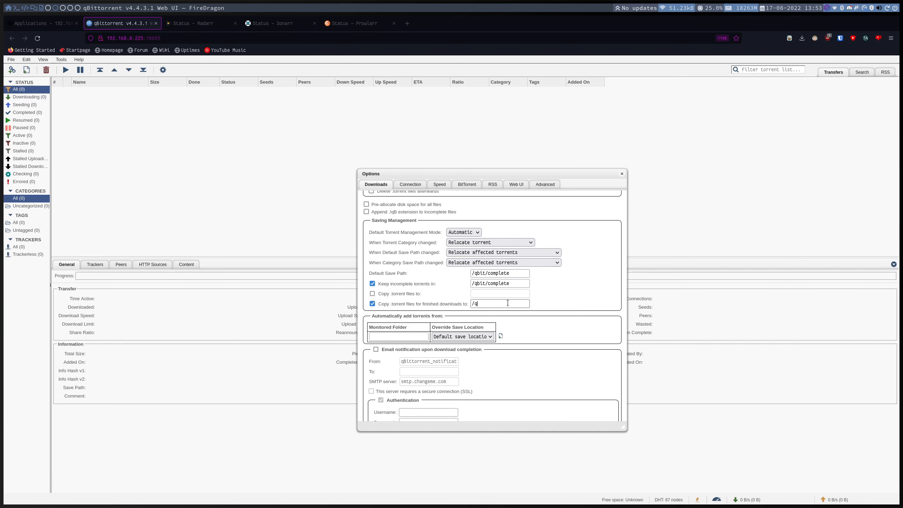
type("/qbit/backup")
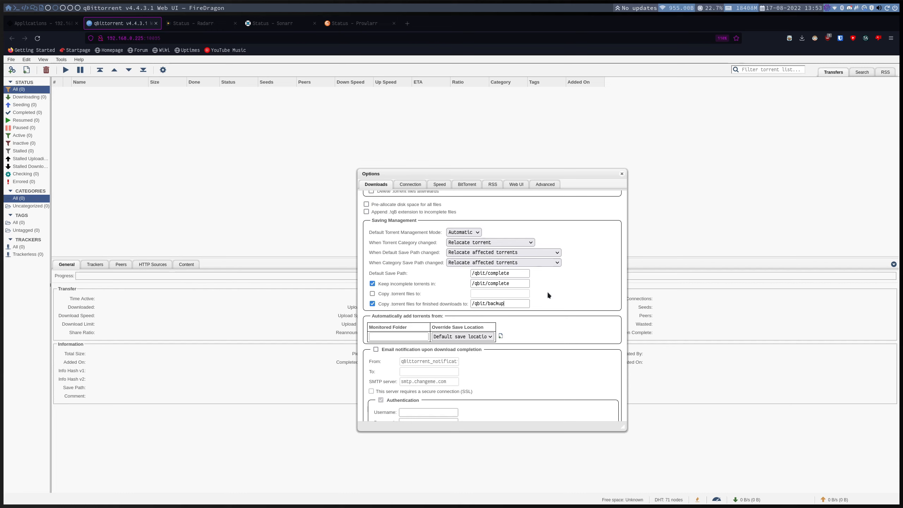
Add /qbit/monitor as a monitored folder for automatically adding torrents and save the options.
left_click(398, 335)
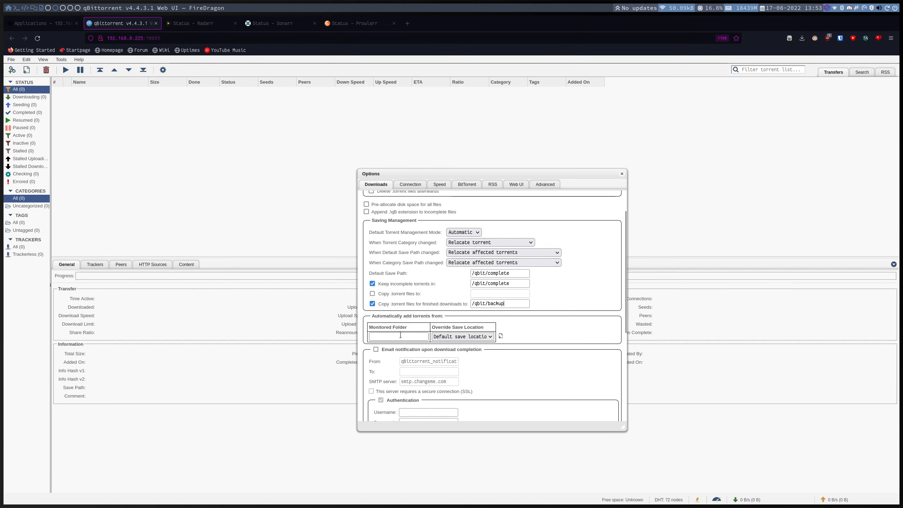
type("/qbit")
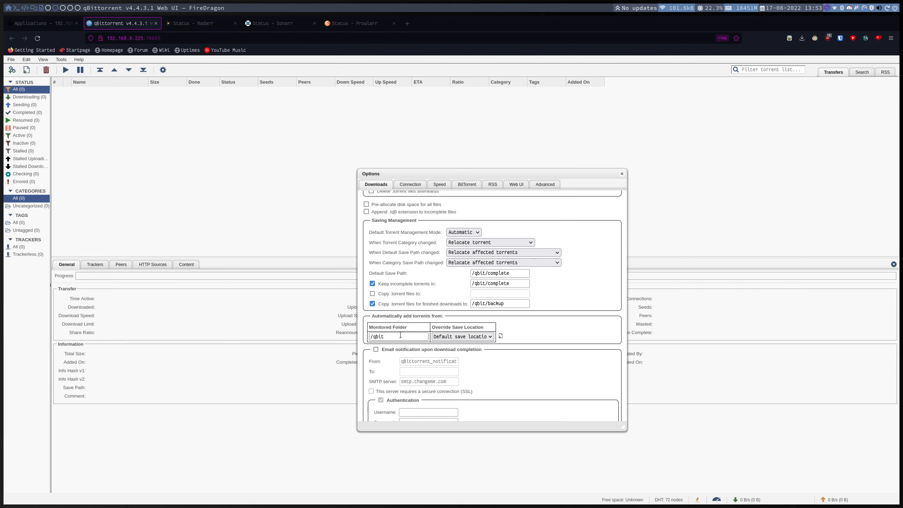
type("/monitor")
left_click(542, 325)
scroll(556, 325, "down", 5)
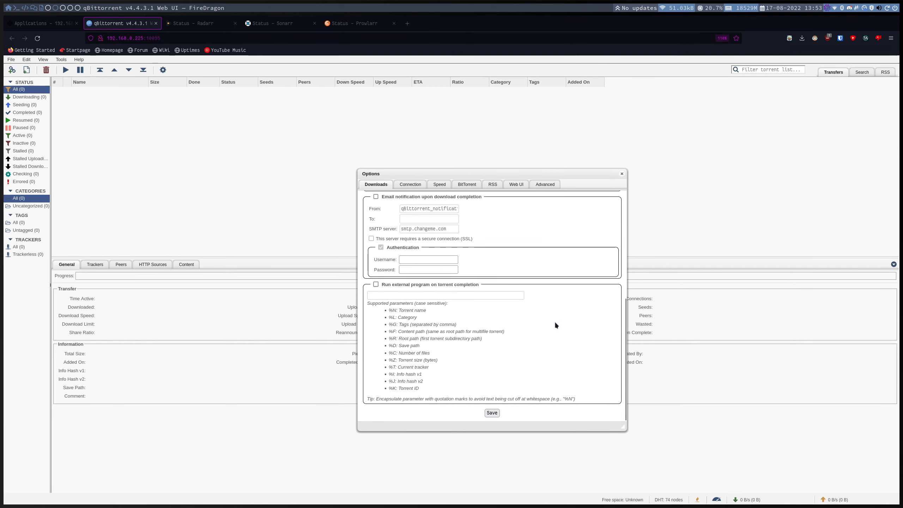
left_click(491, 413)
Reopen the options and change the folder for incomplete torrents to /qbit/temp.
left_click(163, 70)
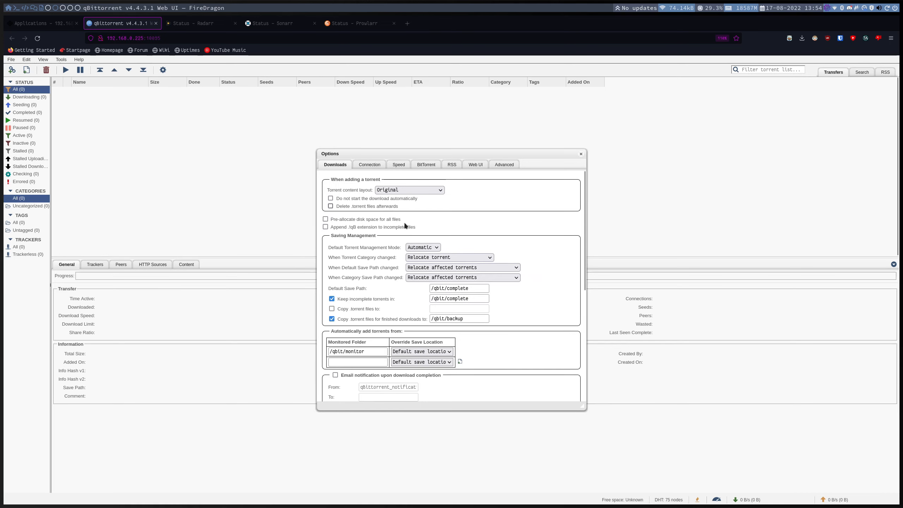
scroll(490, 205, "down", 3)
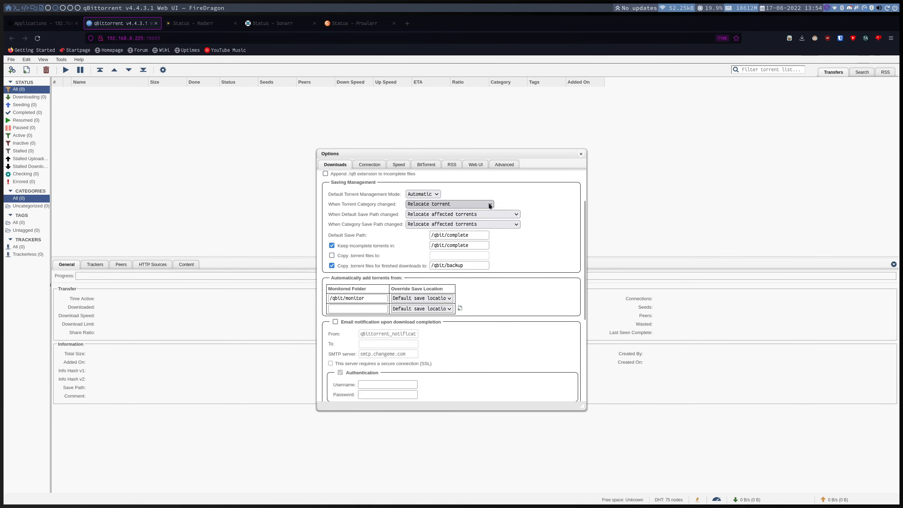
scroll(531, 215, "down", 7)
scroll(531, 215, "up", 8)
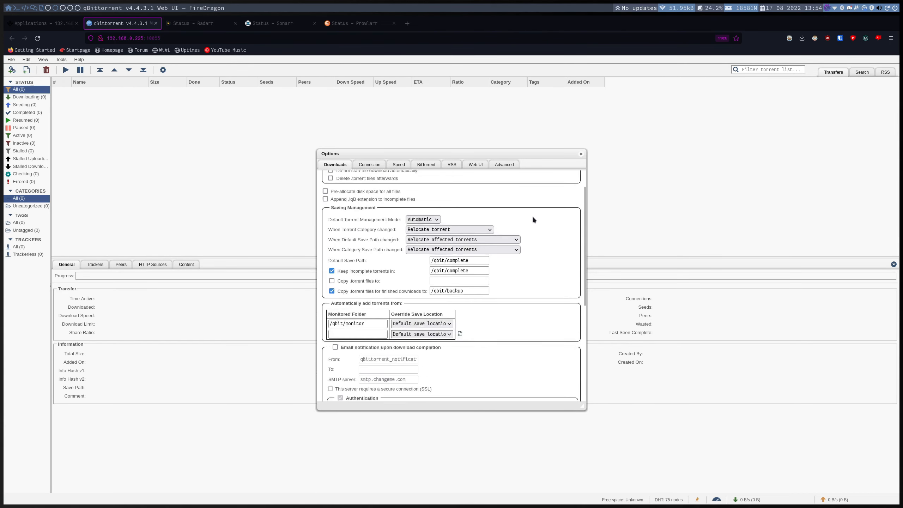
scroll(533, 218, "up", 2)
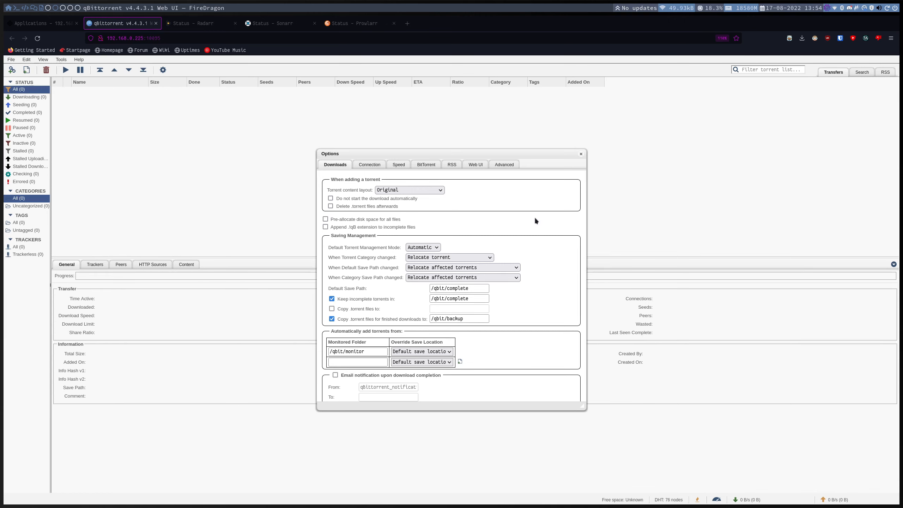
double_click(473, 298)
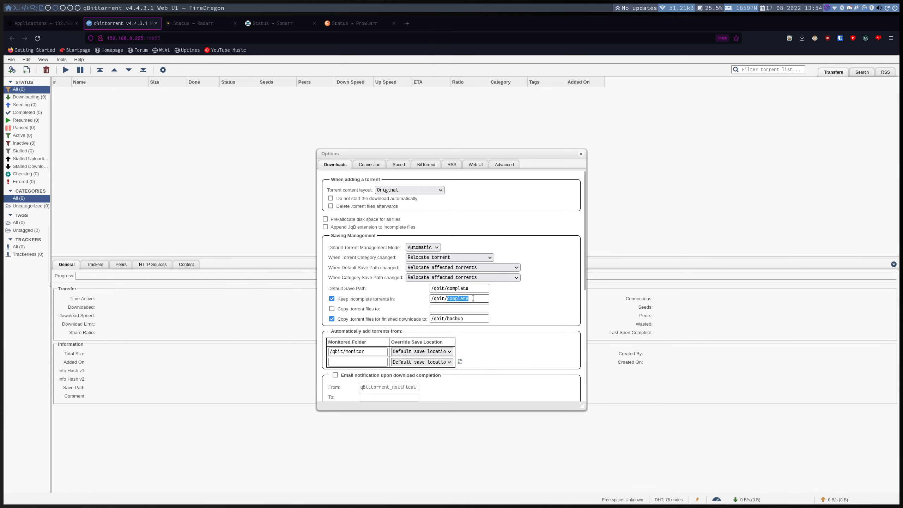
left_click(473, 298)
double_click(476, 298)
type("temp")
double_click(472, 300)
double_click(475, 318)
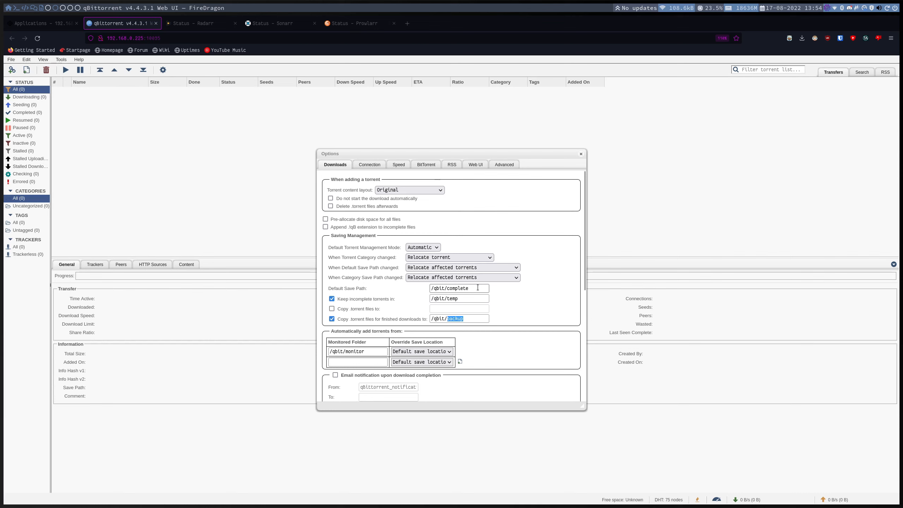
triple_click(477, 287)
double_click(477, 287)
left_click(479, 288)
Disable UPnP / NAT-PMP port forwarding for the listening port in the connection options.
left_click(372, 165)
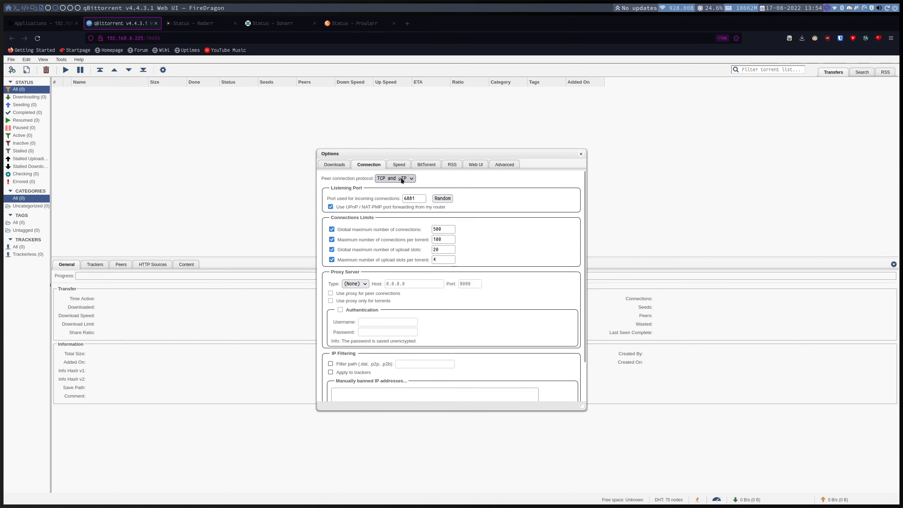
left_click(330, 207)
double_click(411, 198)
Switch to TrueNAS and check the TCP and UDP torrent service ports in the qbittorrent app's configuration.
key("ctrl+shift+Tab")
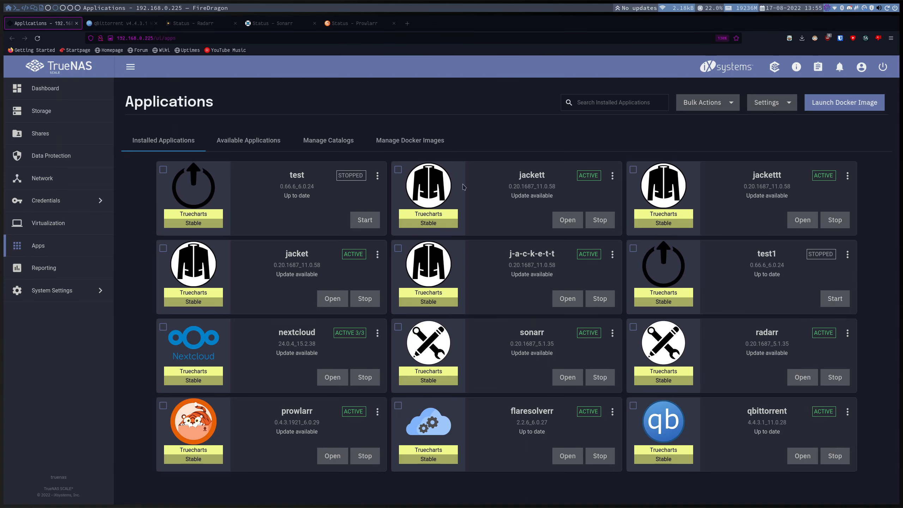
left_click(848, 412)
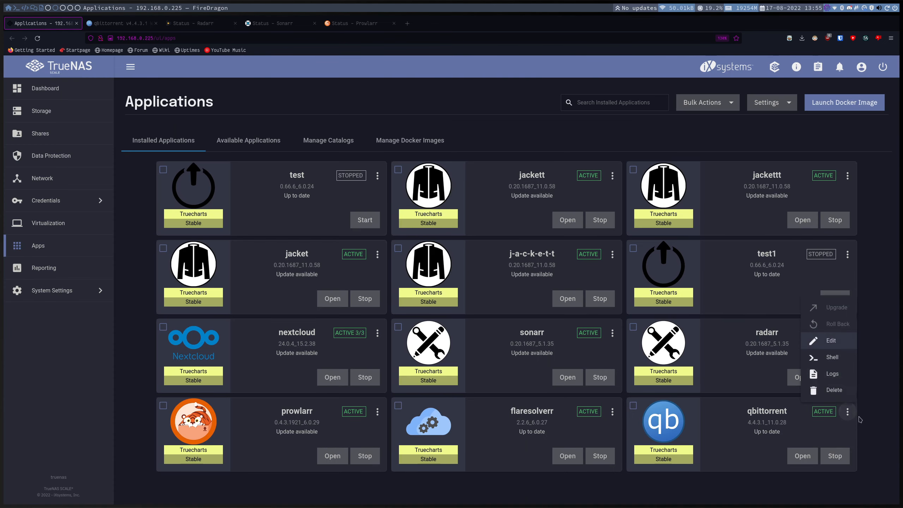
left_click(831, 341)
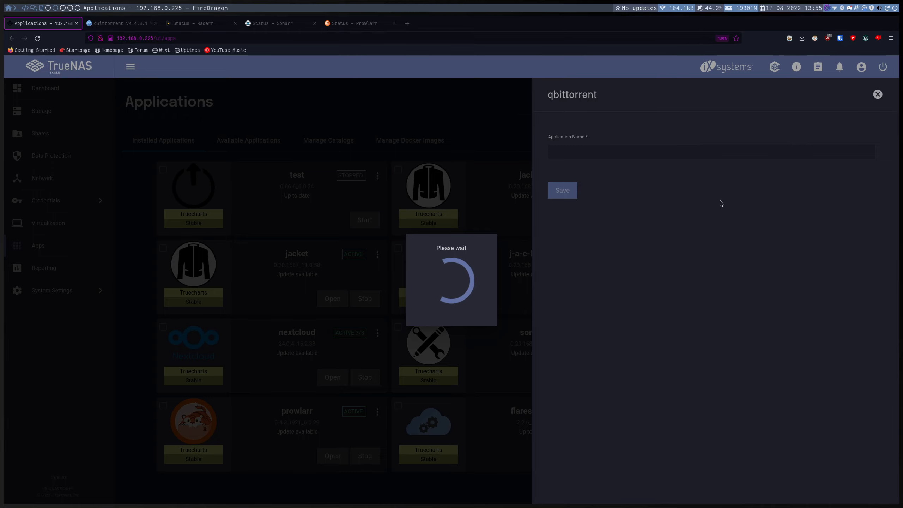
scroll(676, 204, "down", 15)
scroll(705, 209, "up", 5)
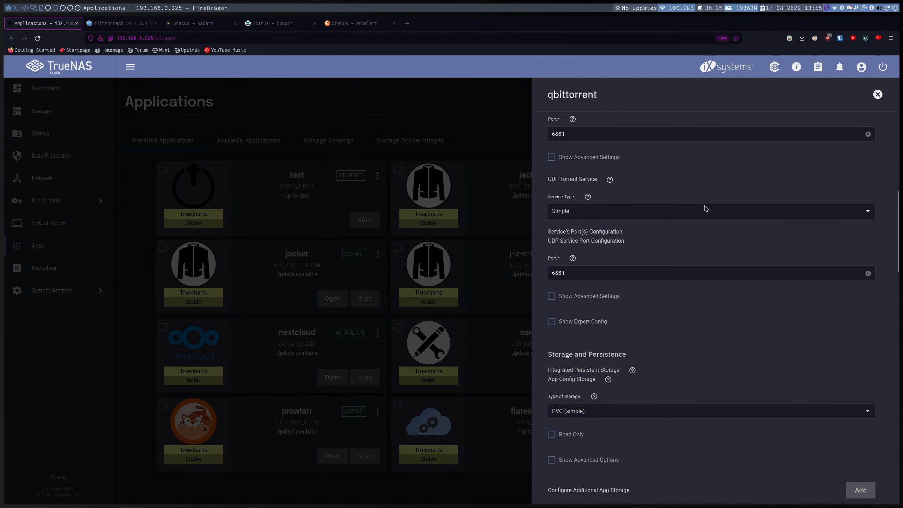
scroll(705, 208, "up", 4)
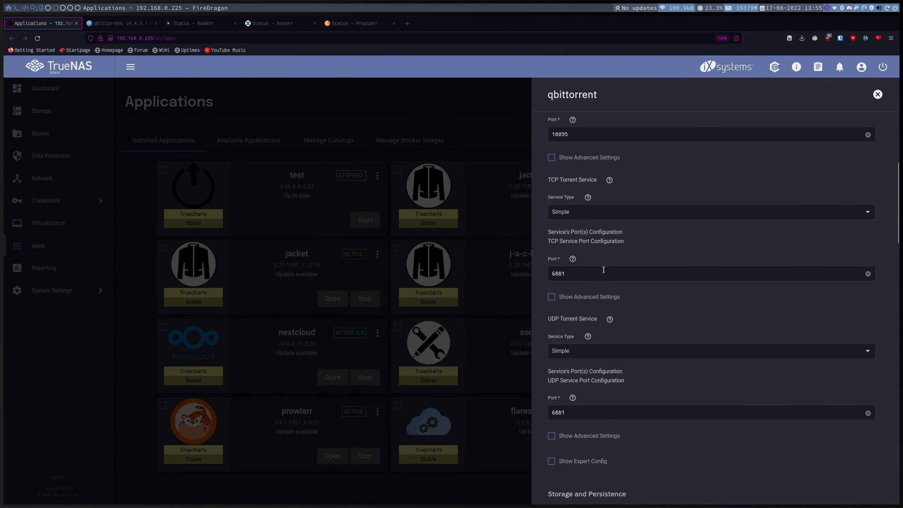
scroll(603, 269, "up", 1)
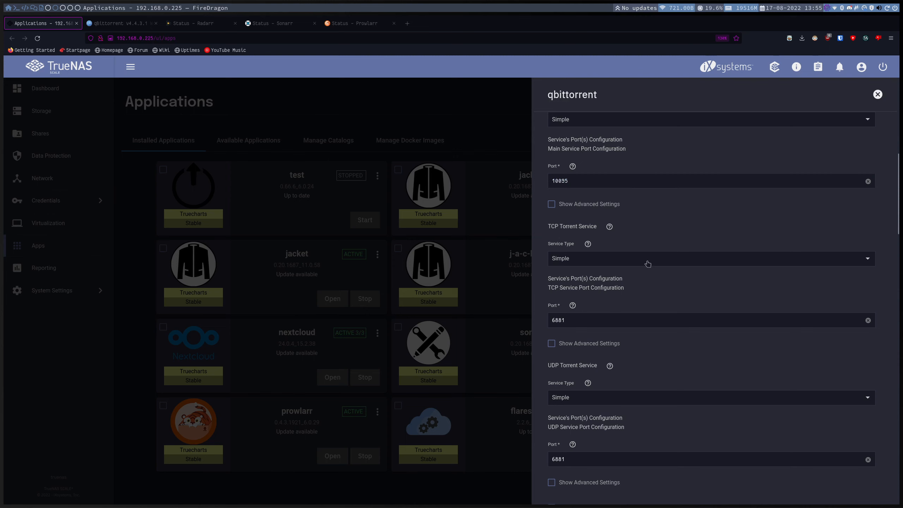
scroll(648, 263, "down", 2)
double_click(573, 227)
left_click(587, 366)
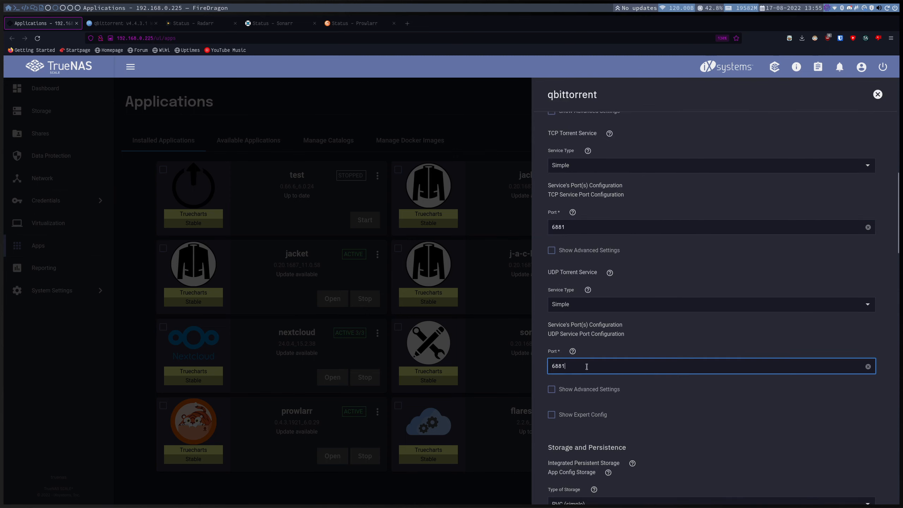
double_click(586, 366)
Return to the qBittorrent web UI and disable all four connection and upload slot limits.
left_click(121, 23)
left_click(485, 201)
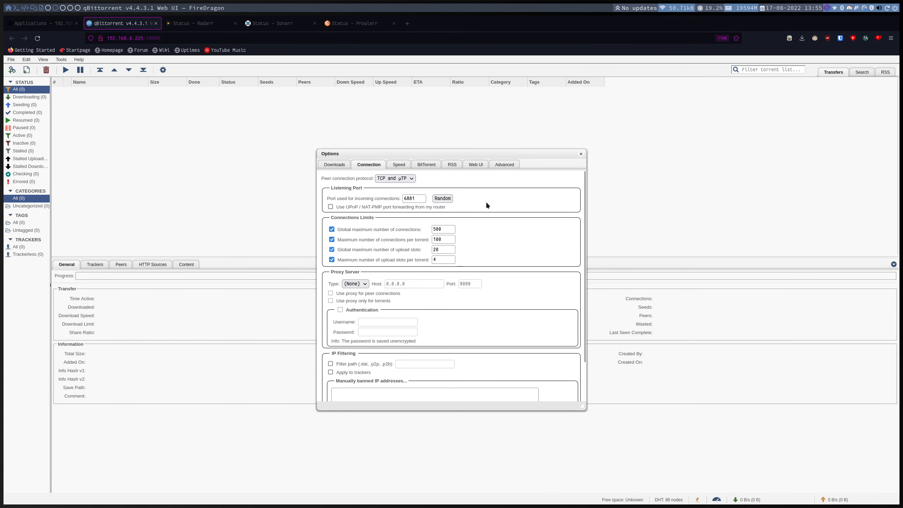
left_click(331, 229)
left_click(331, 239)
left_click(332, 249)
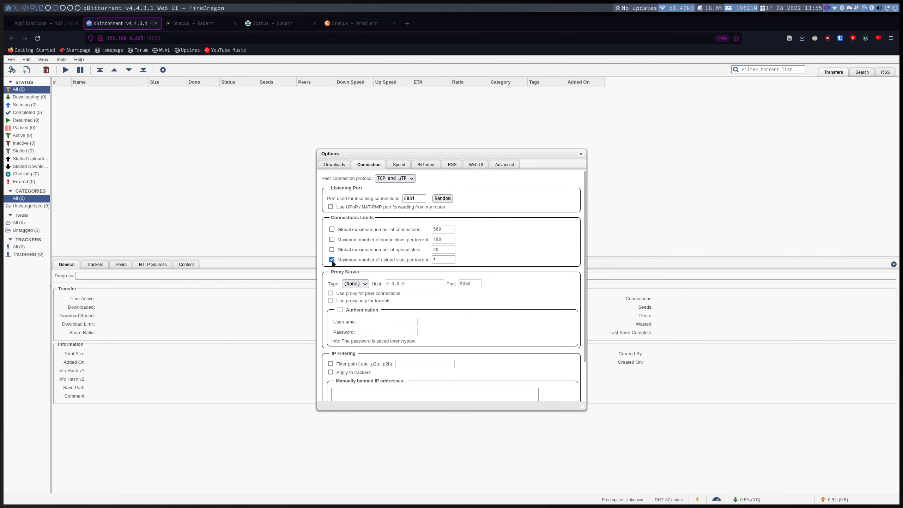
left_click(332, 260)
scroll(431, 245, "down", 3)
Set the alternative rate limits to 10000 KiB/s for upload and 0 for download.
left_click(399, 164)
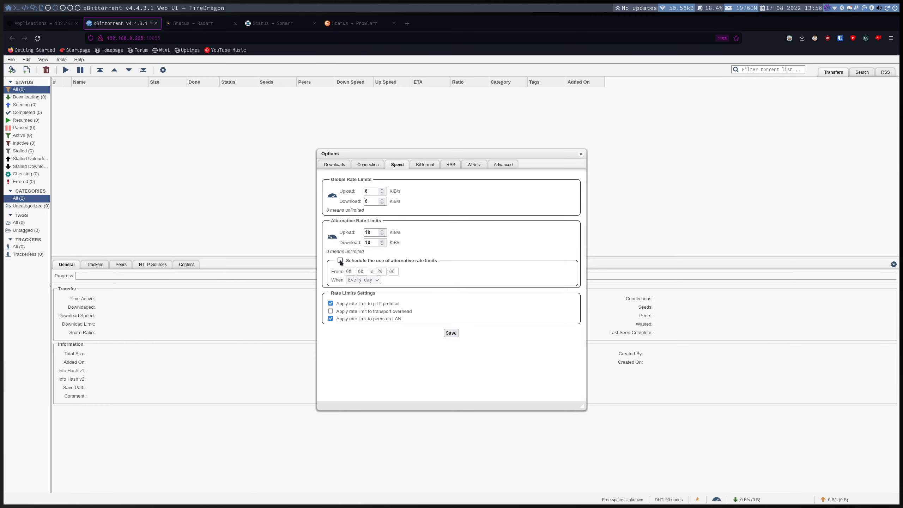
left_click(371, 232)
type("000")
double_click(372, 242)
type("0")
Enable scheduling of the alternative rate limits and set the end hour to 02.
left_click(340, 260)
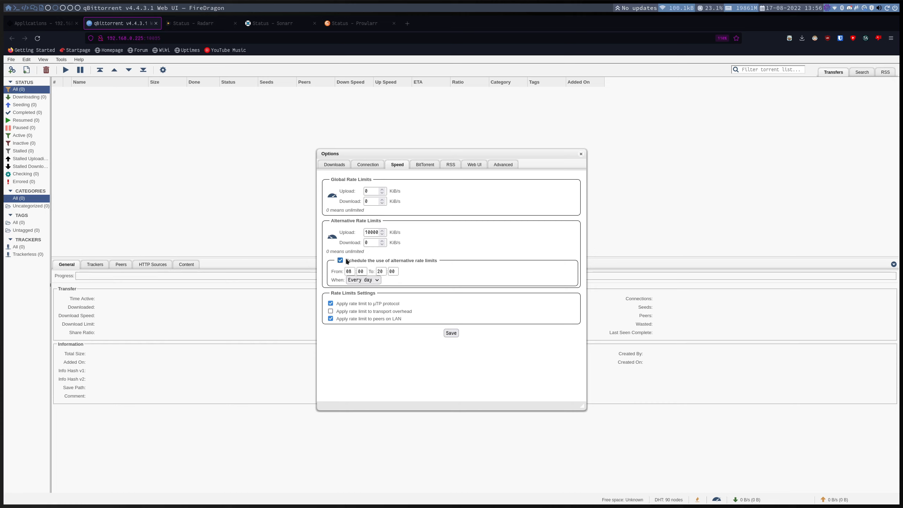
double_click(348, 271)
double_click(385, 271)
type("02")
Disable Local Peer Discovery and set the queueing maximums to 100 active downloads, 200 active uploads and 200 active torrents.
left_click(426, 166)
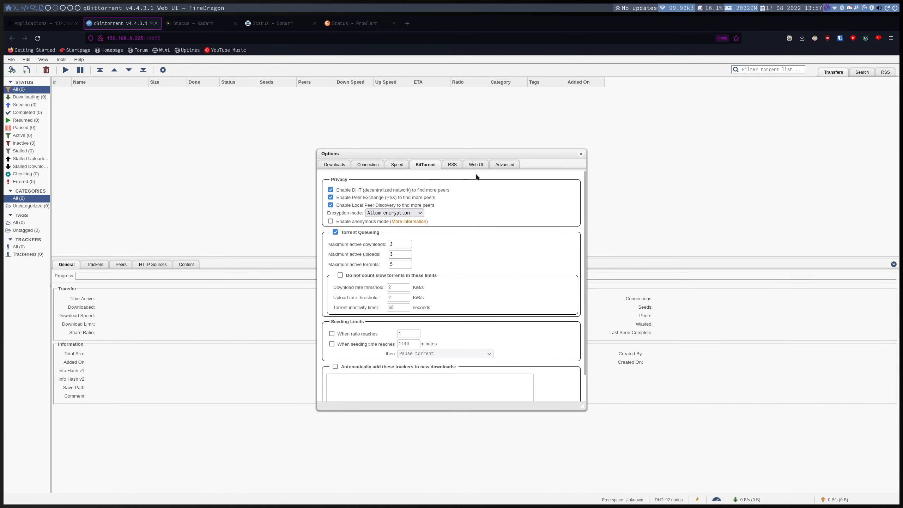
left_click(331, 206)
key("Tab")
type("200")
Enable the seeding ratio limit at 10 with the action Enable super seeding for torrent.
left_click(331, 333)
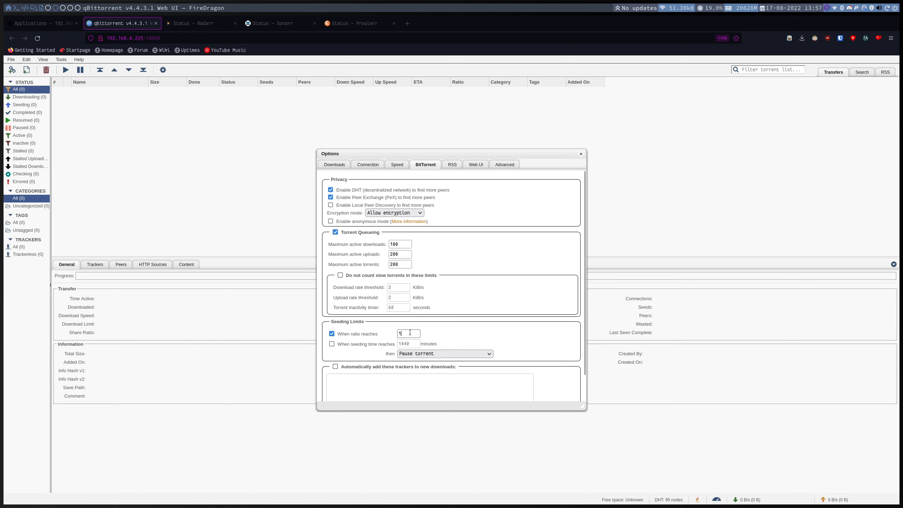
type("0")
left_click(412, 353)
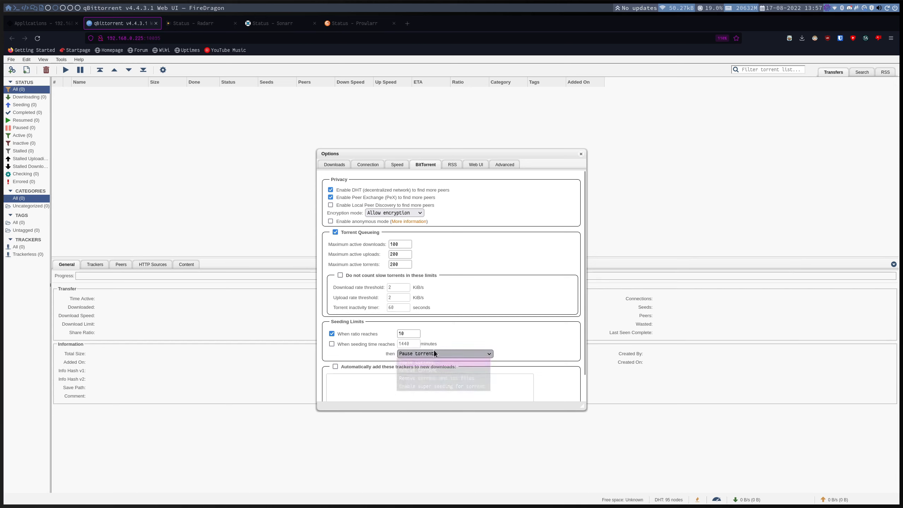
left_click(450, 386)
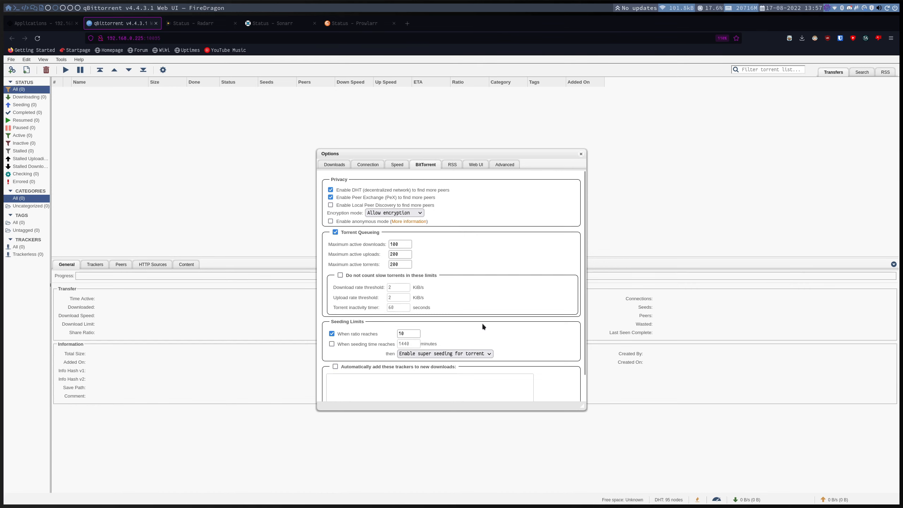
Enable bypassing authentication for clients in whitelisted IP subnets in the Web UI options.
left_click(453, 164)
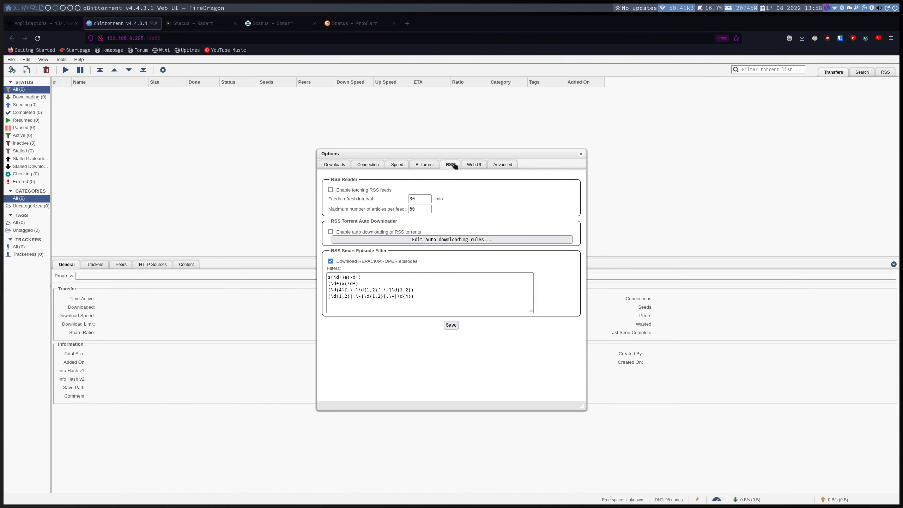
left_click(478, 164)
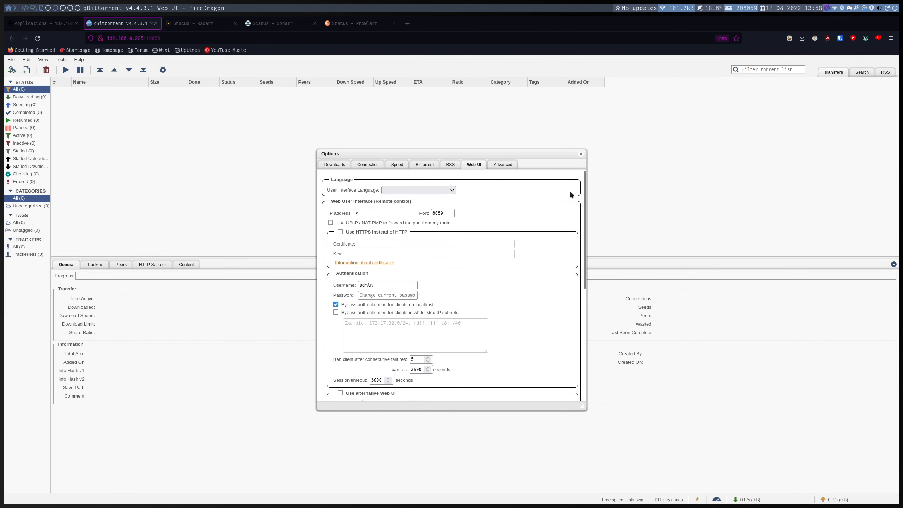
left_click(343, 312)
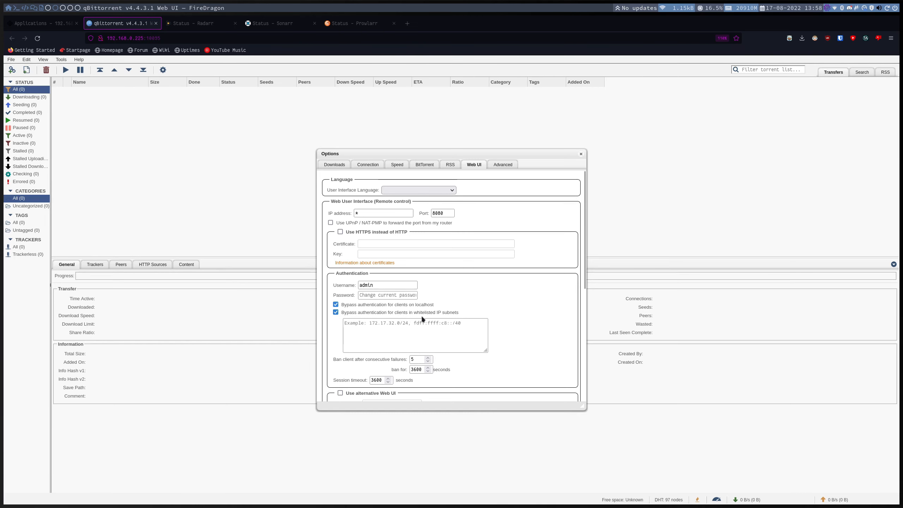
left_click(439, 324)
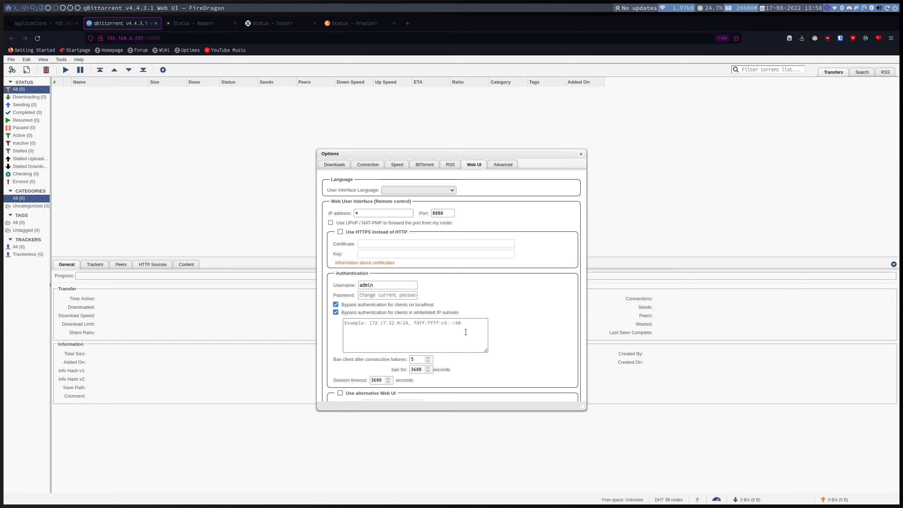
Switch to TrueNAS, open the Kubernetes settings for applications and copy the Cluster CIDR 172.16.0.0/16.
key("ctrl+Page_Up")
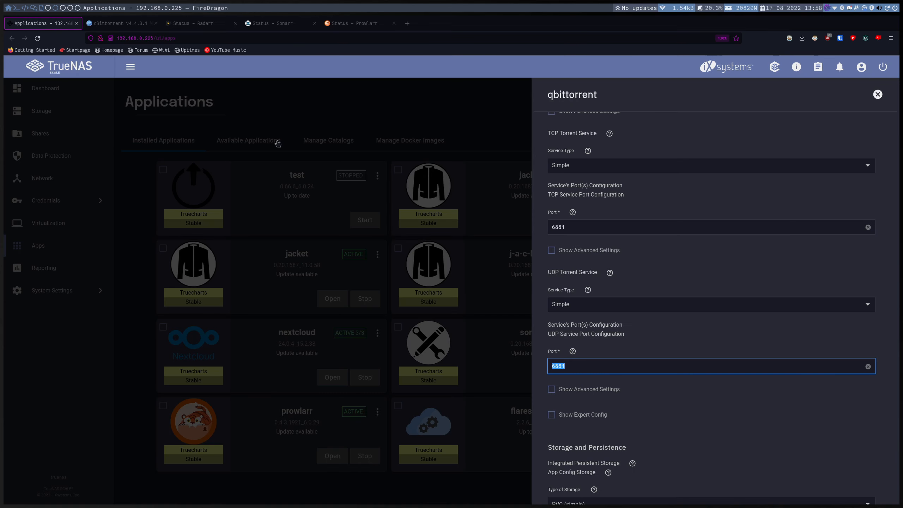
left_click(476, 156)
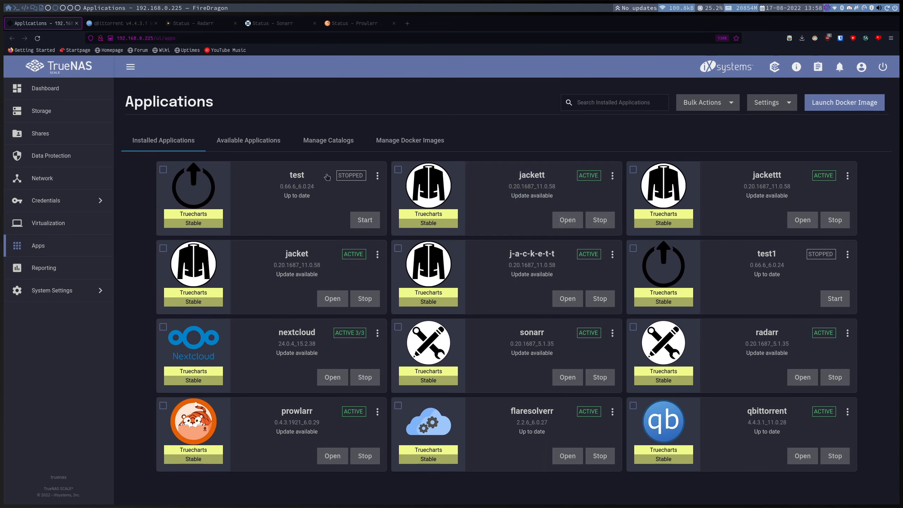
left_click(261, 150)
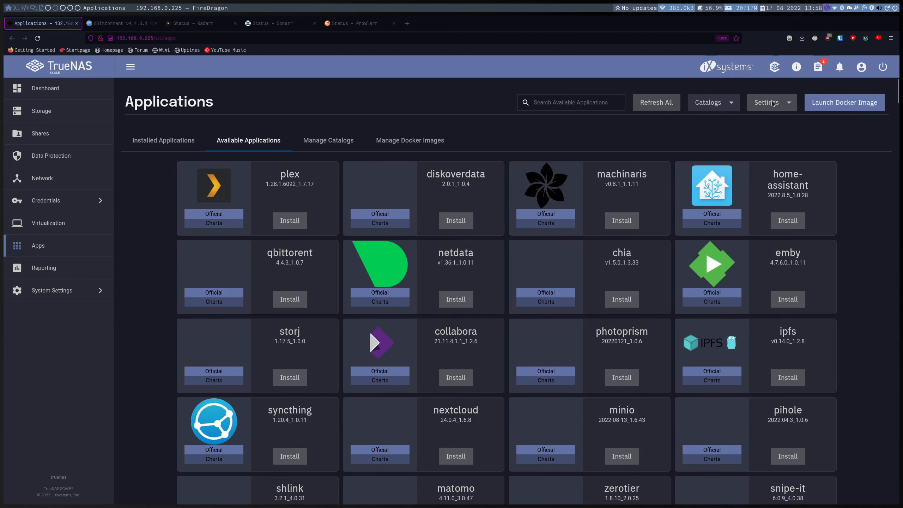
left_click(773, 103)
left_click(782, 139)
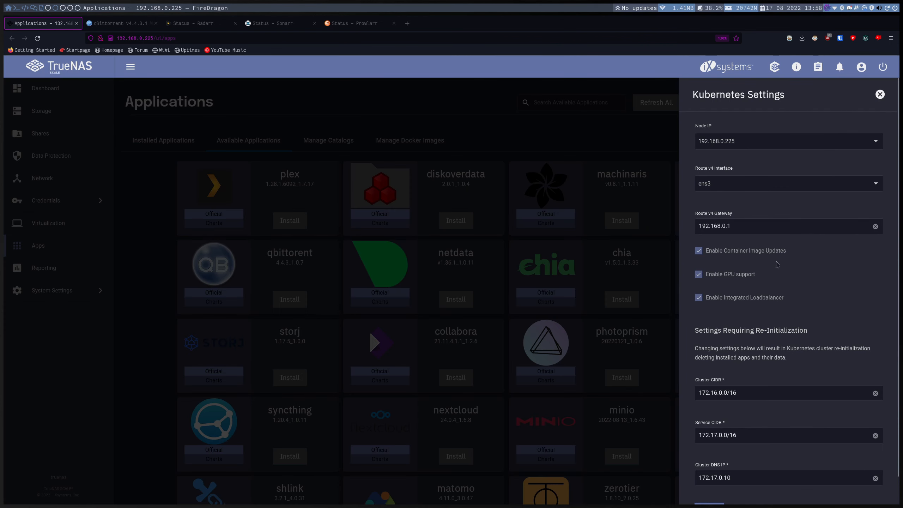
scroll(785, 295, "down", 1)
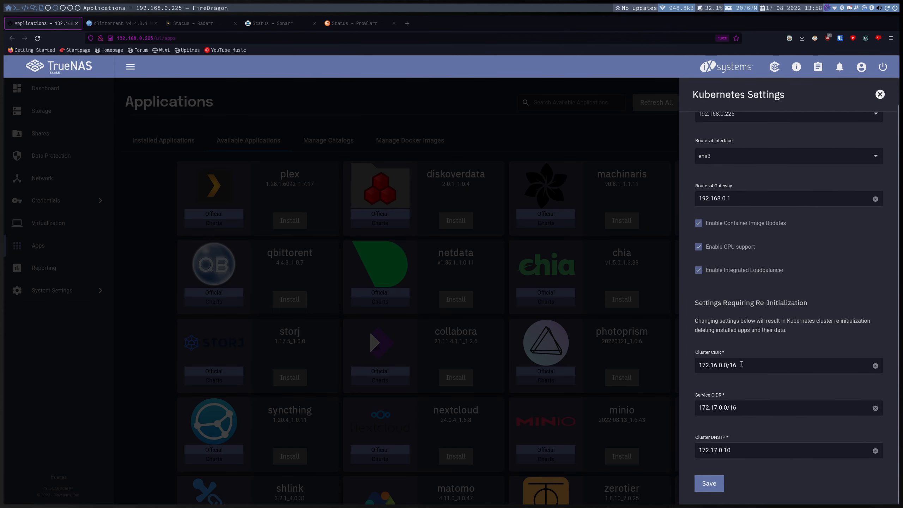
triple_click(741, 364)
key("ctrl+c")
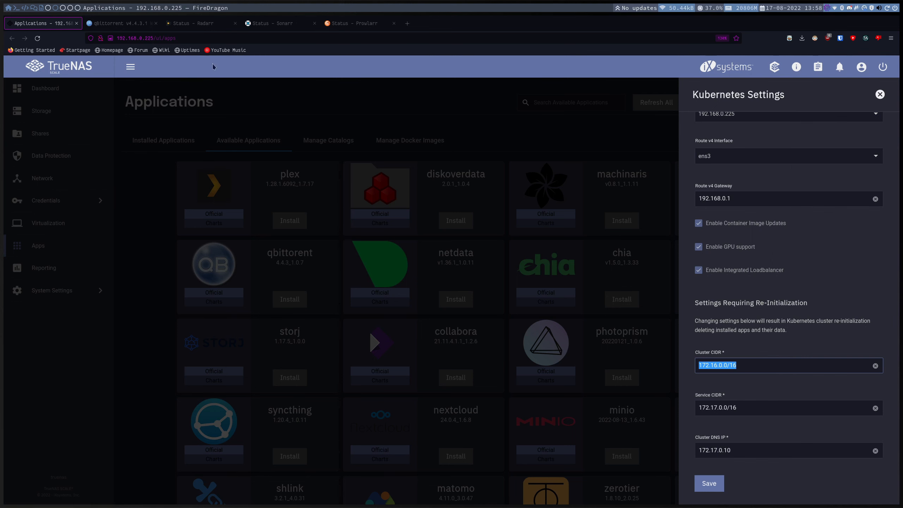
Switch back to qBittorrent and whitelist the subnets 172.16.0.0/16 and 192.168.0.0/16 for bypassing authentication, one per line.
left_click(120, 23)
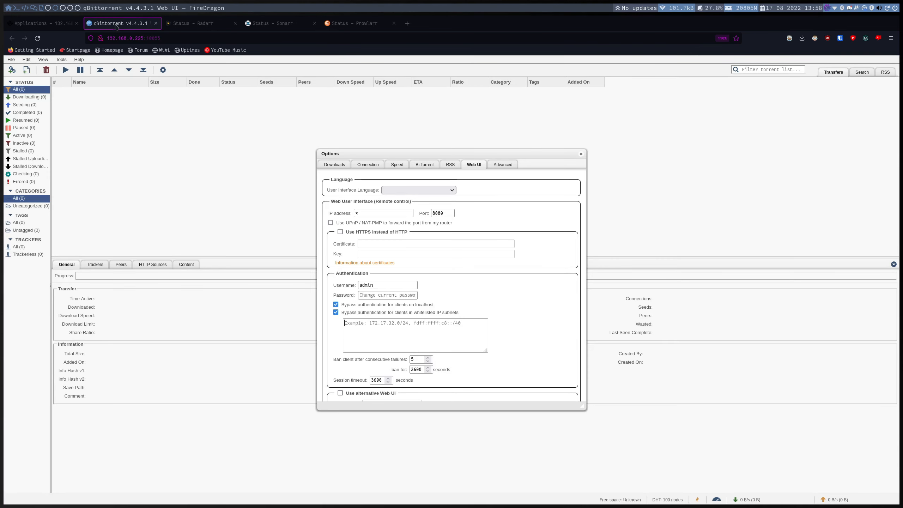
left_click(373, 323)
key("ctrl+v")
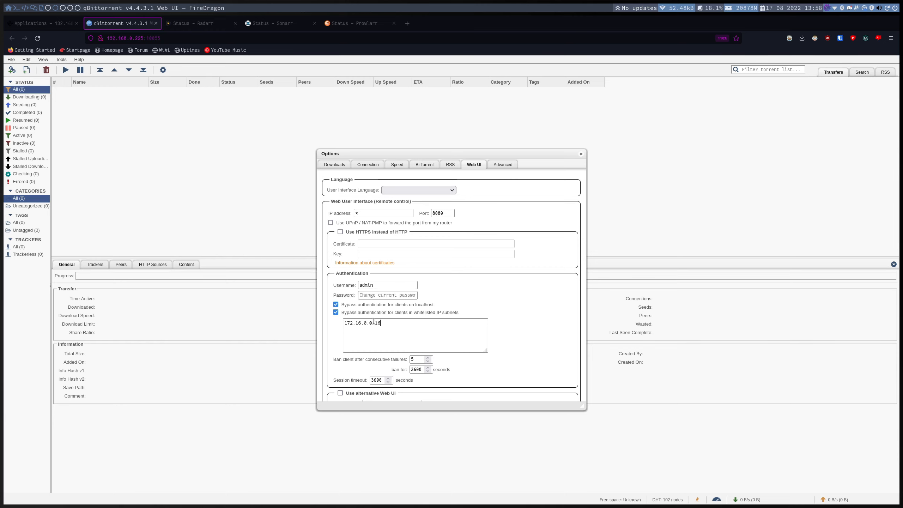
left_click(386, 293)
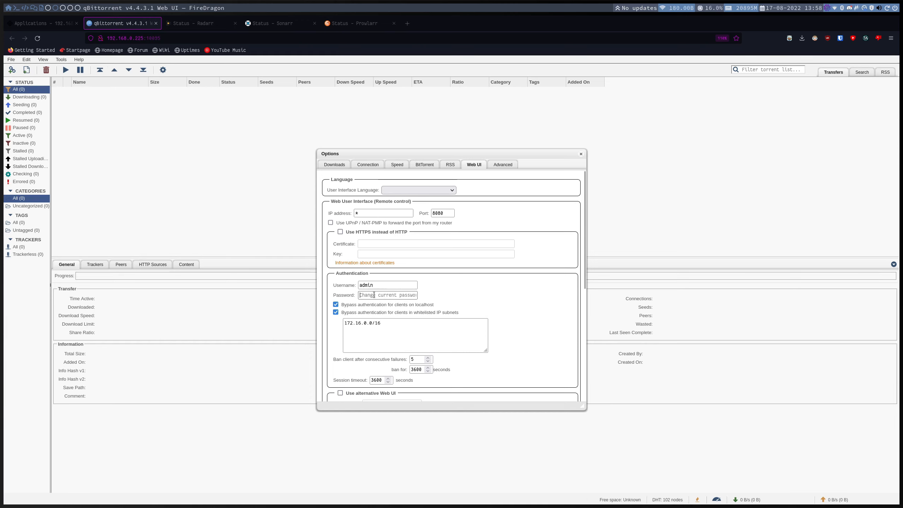
left_click(396, 323)
key("Return")
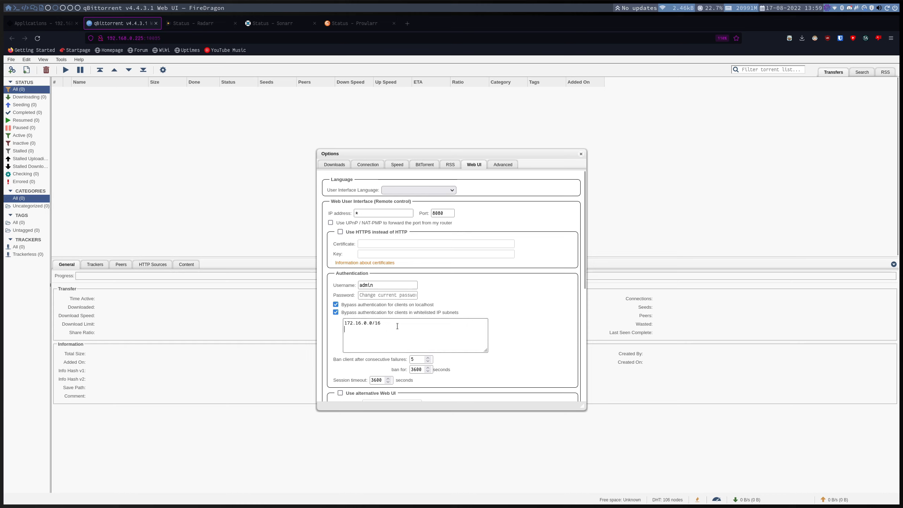
type("192.168.0.0/16")
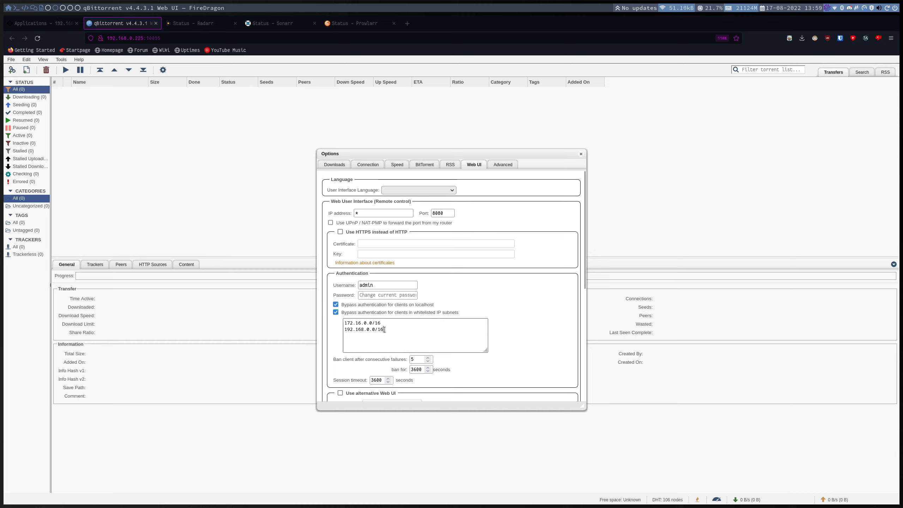
left_click_drag(344, 329, 383, 333)
left_click(401, 332)
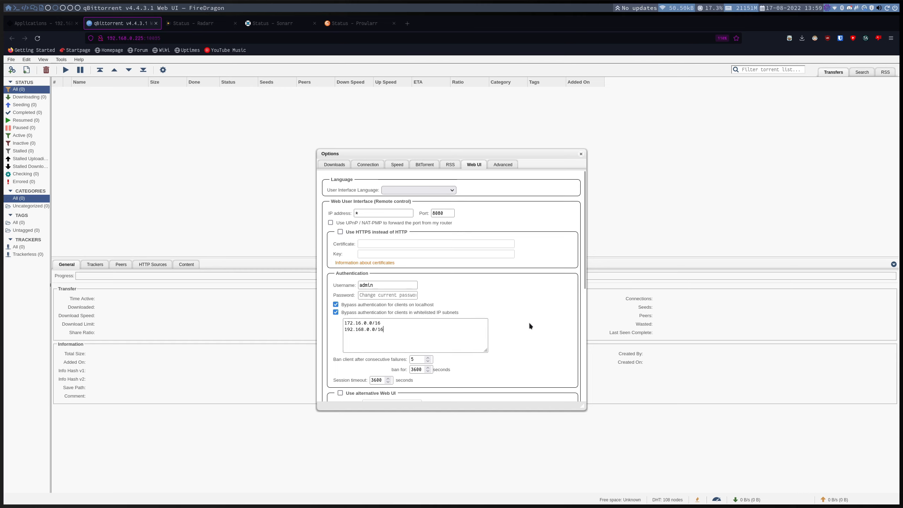
In the advanced options, keep the network interface at Any interface and enable reannouncing to all trackers when IP or port changed.
scroll(528, 322, "down", 3)
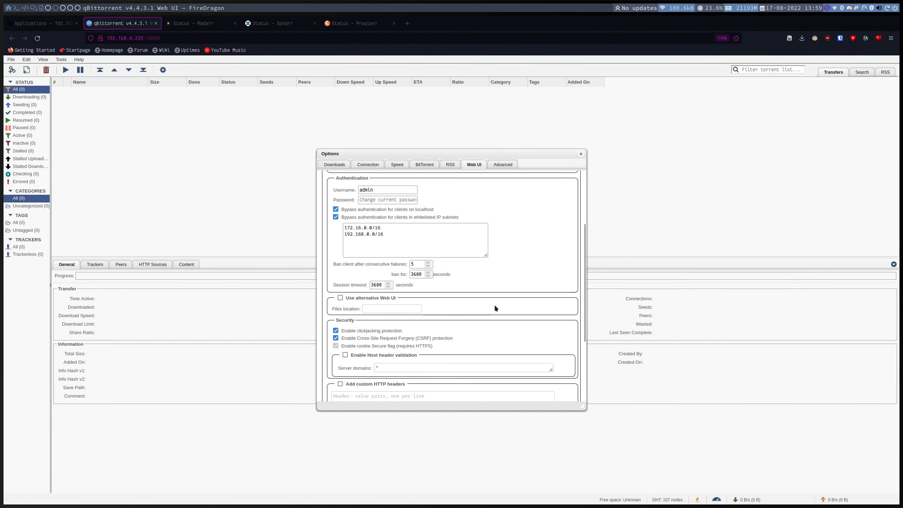
left_click(503, 164)
left_click(486, 191)
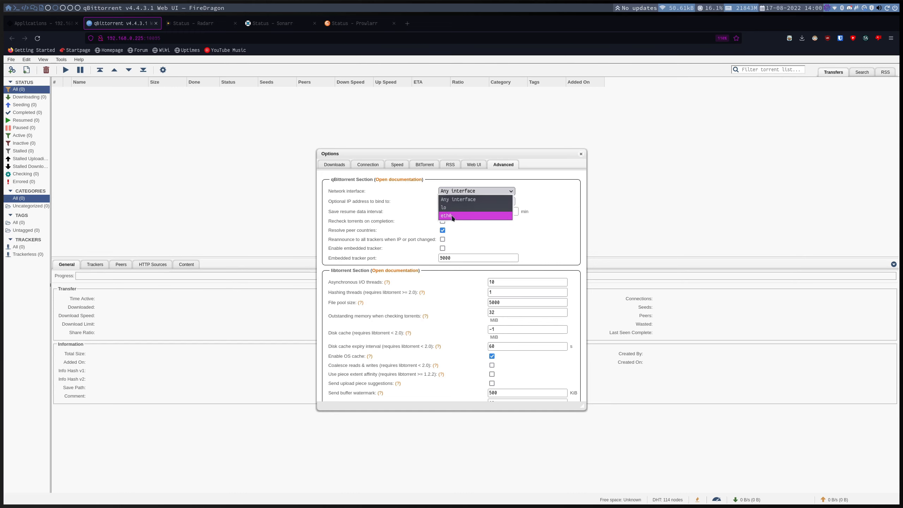
left_click(507, 234)
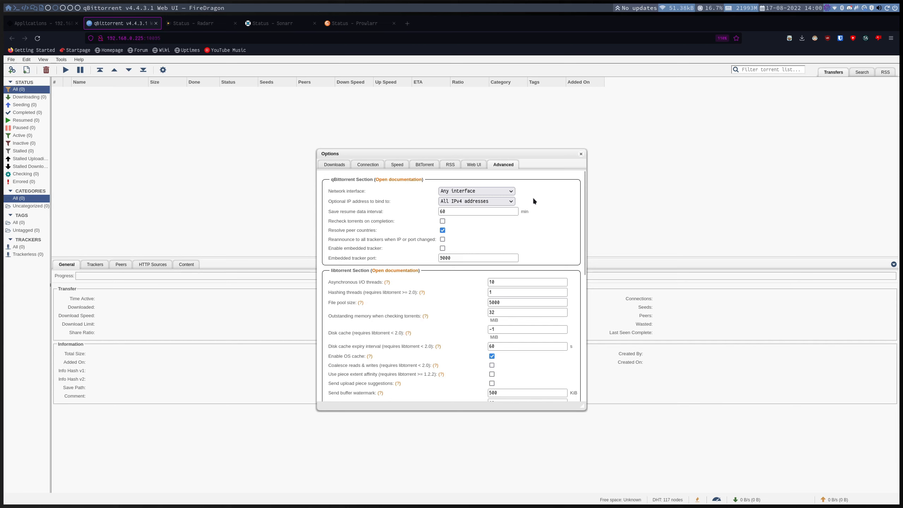
left_click(442, 240)
Enable always announcing to all trackers in a tier in the libtorrent settings and save the qBittorrent options.
scroll(585, 234, "down", 4)
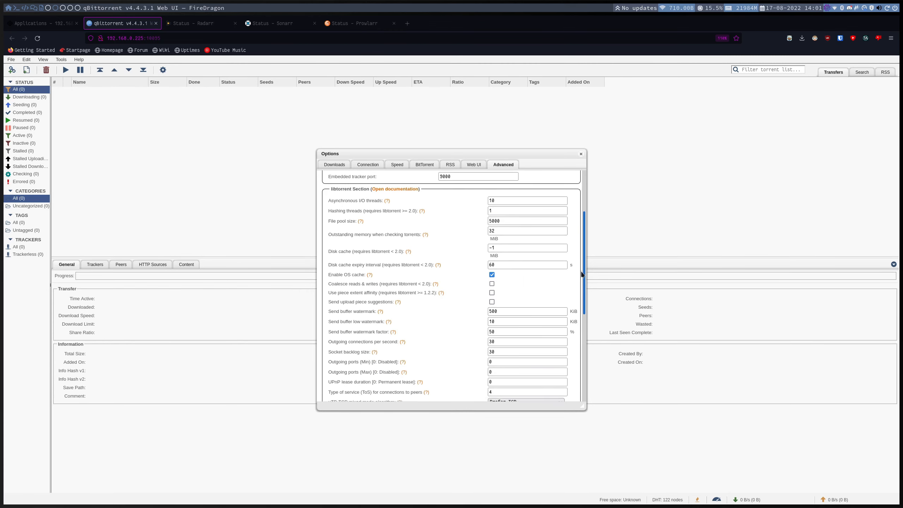
scroll(546, 256, "down", 4)
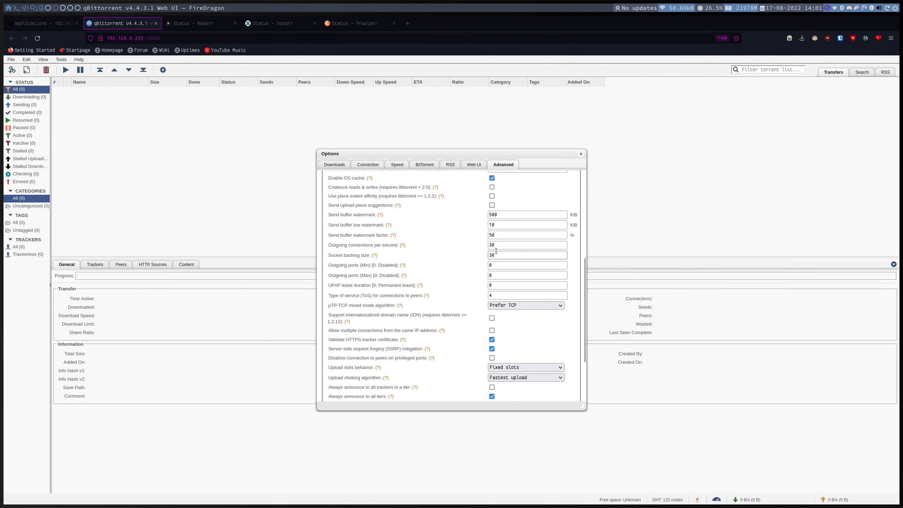
scroll(460, 260, "down", 2)
scroll(434, 305, "down", 2)
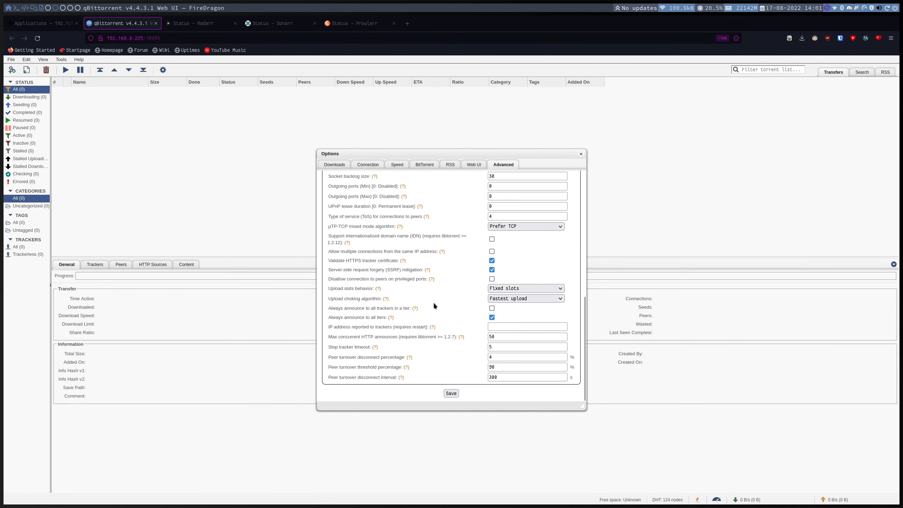
left_click(492, 308)
scroll(437, 358, "up", 6)
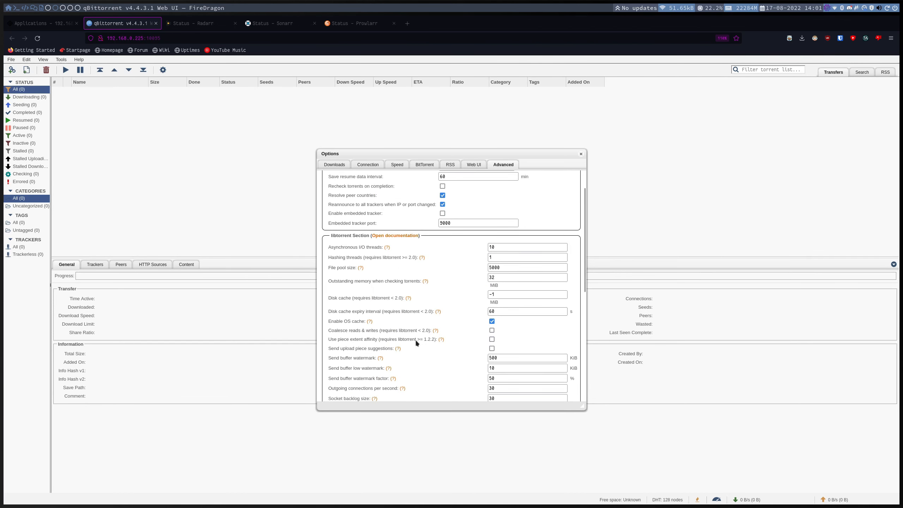
scroll(483, 365, "down", 6)
left_click(451, 393)
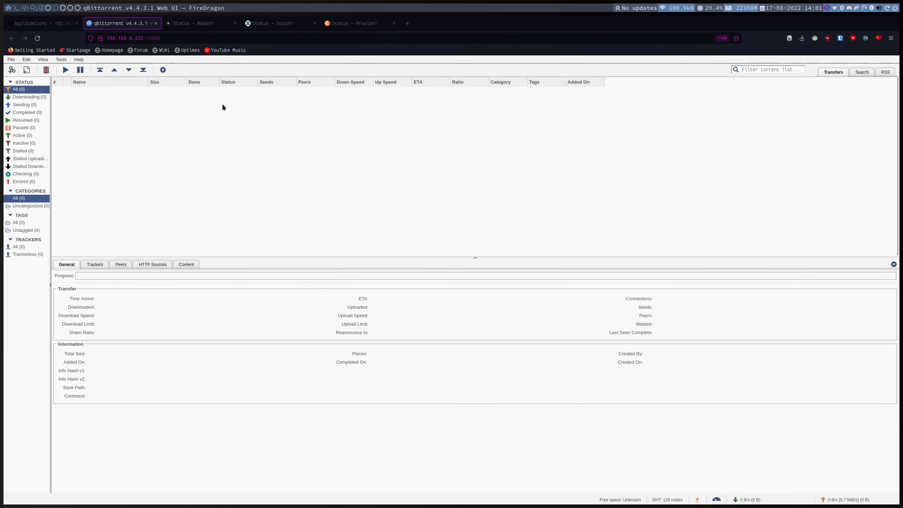
Switch to Radarr and start a new qBittorrent download client, naming it qBittorrent.
left_click(198, 23)
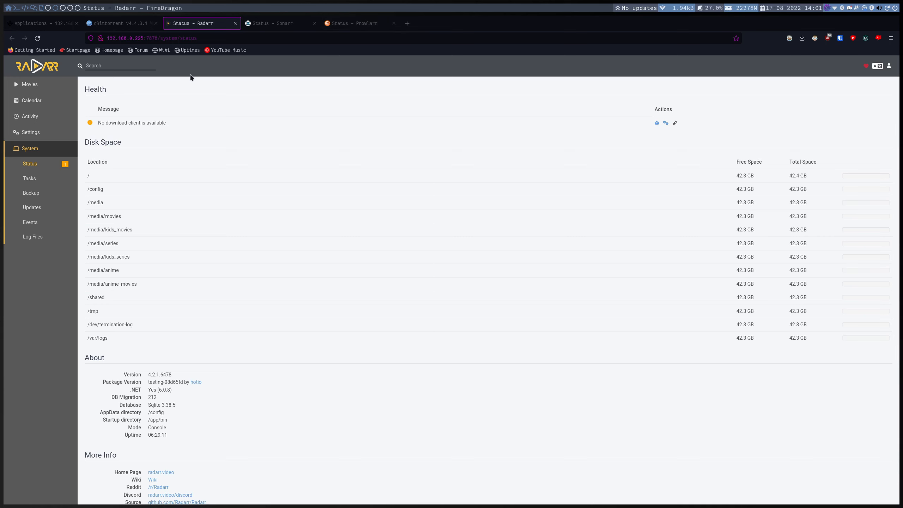
left_click(30, 132)
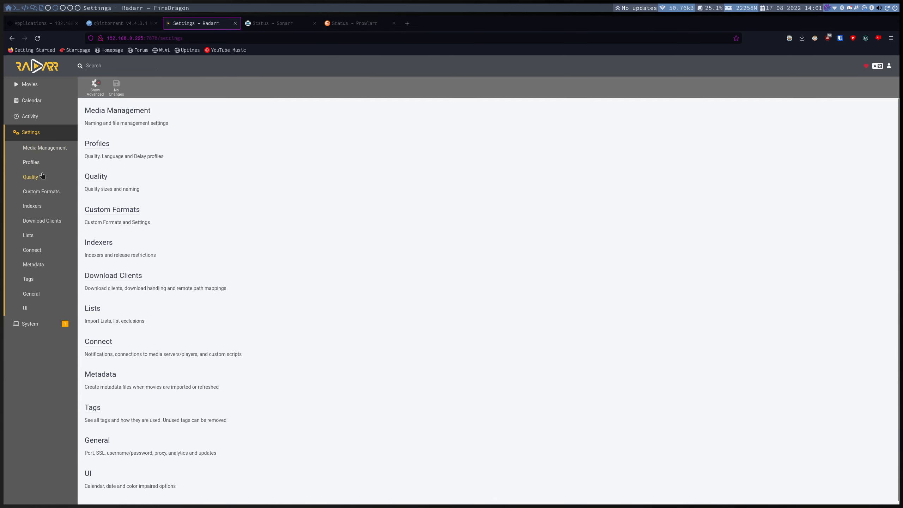
left_click(50, 220)
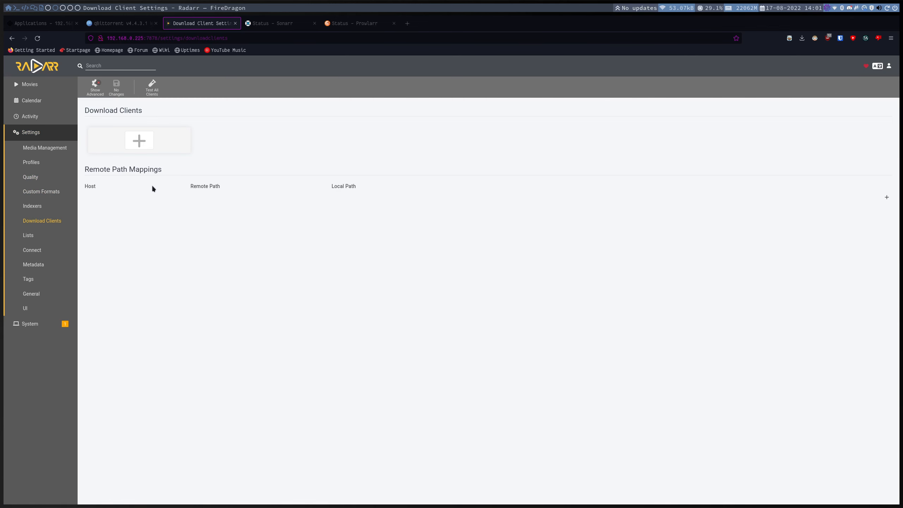
left_click(137, 142)
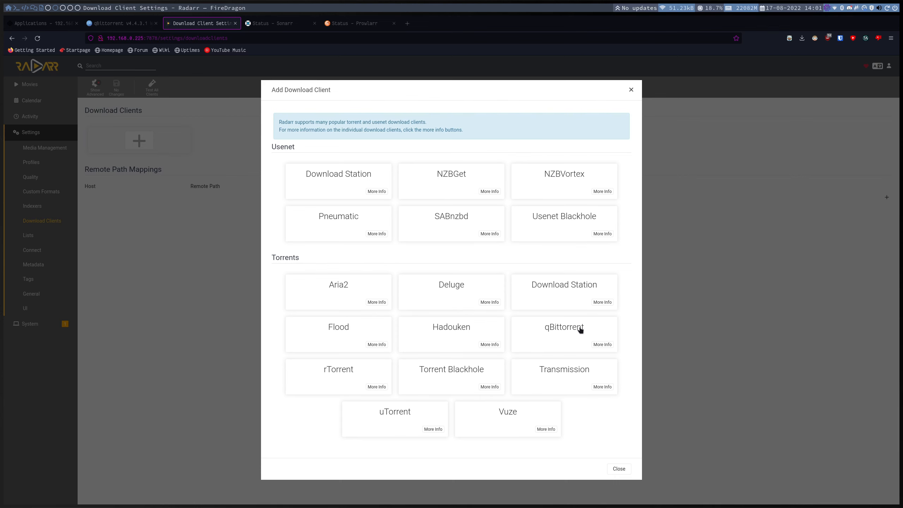
left_click(565, 334)
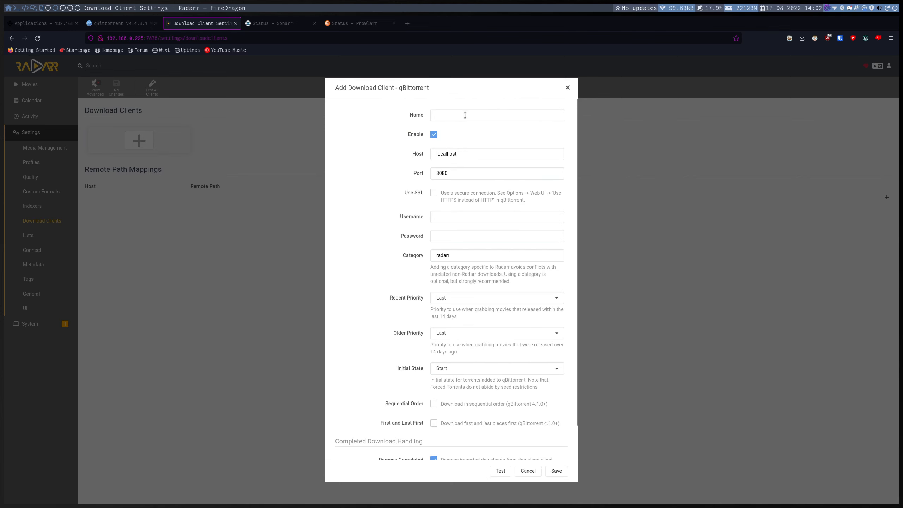
double_click(420, 89)
key("ctrl+c")
left_click(438, 115)
key("ctrl+v")
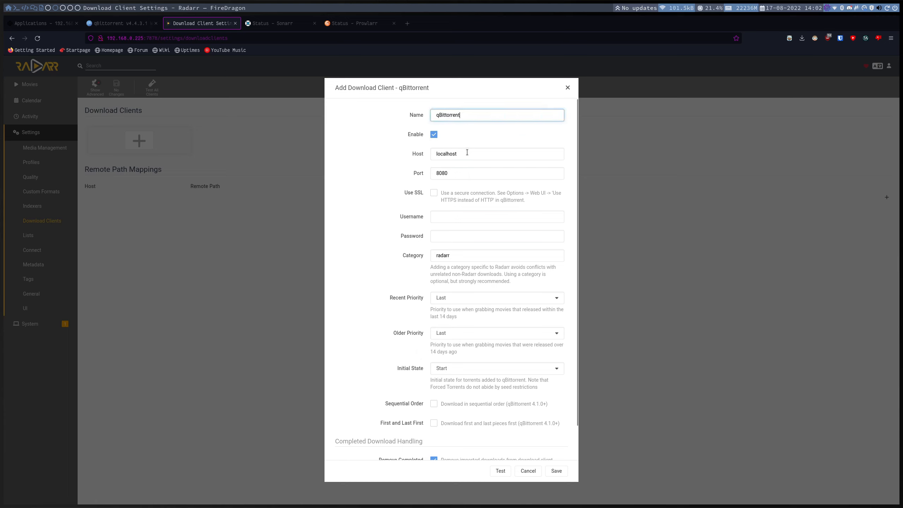
Switch to the SSH terminal and rerun the previous heavy_script command with option 2 to list the apps' DNS names and ports.
double_click(467, 153)
left_click(470, 152)
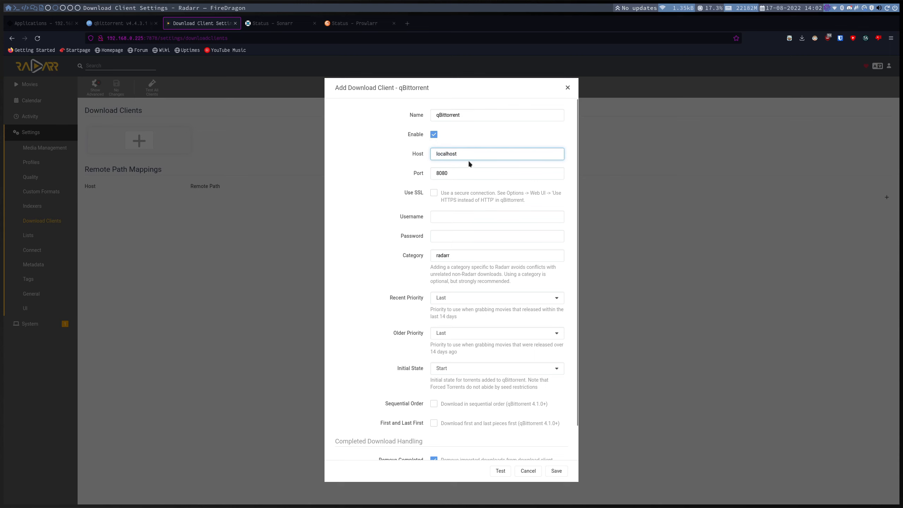
key("super+2")
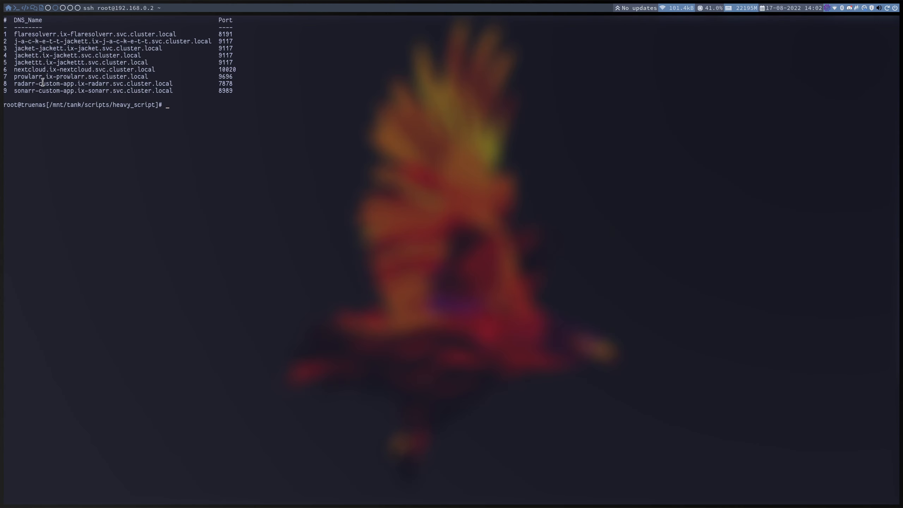
key("Up")
key("Return")
type("2")
key("Return")
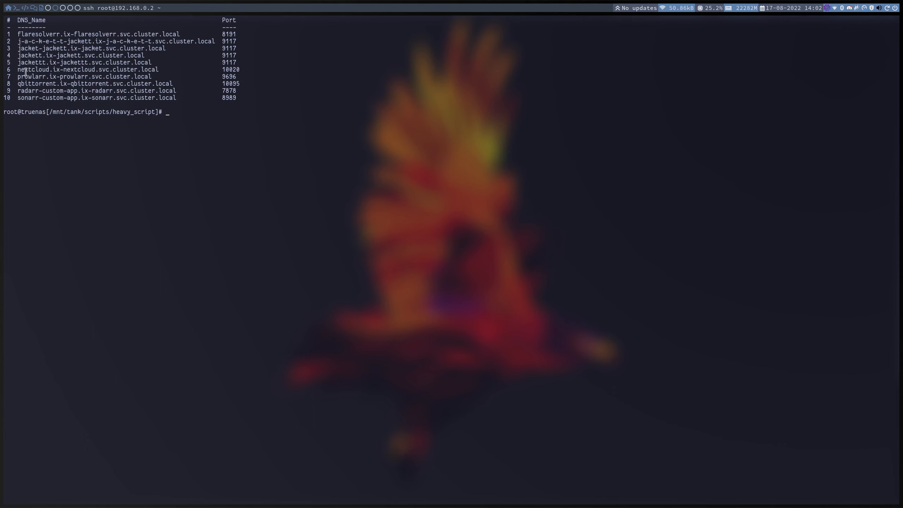
Copy the qbittorrent DNS name and set Radarr's download client host to qbittorrent.ix-qbittorrent.svc.cluster.local.
left_click_drag(17, 83, 174, 82)
key("super+1")
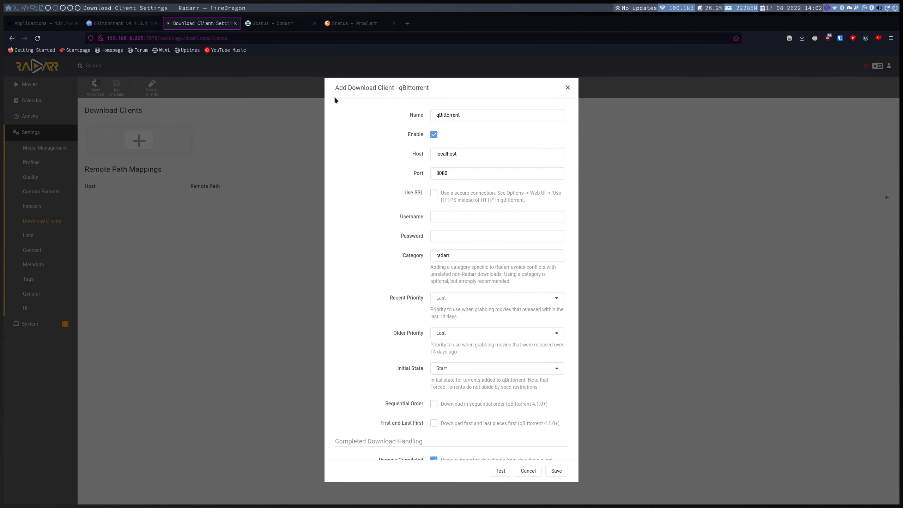
key("ctrl+a")
key("ctrl+v")
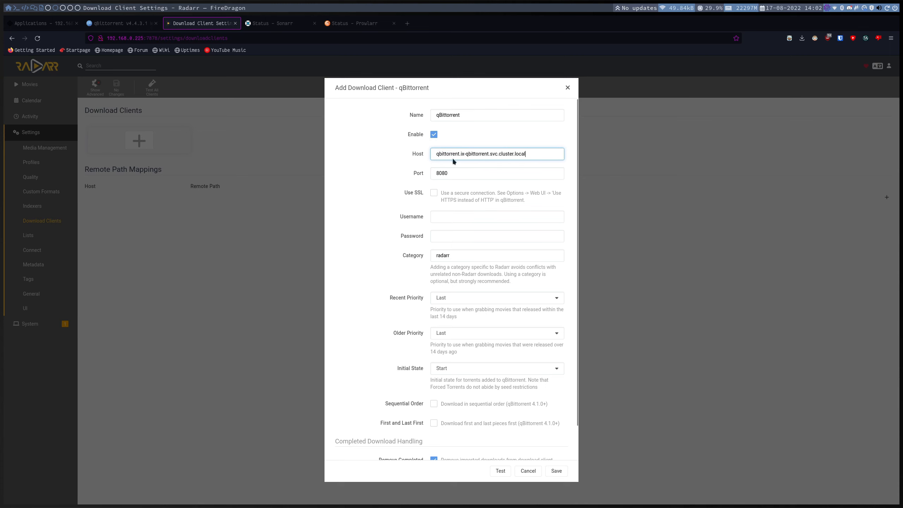
Copy the qbittorrent port from the terminal listing and set the download client's port to 10095.
key("super+2")
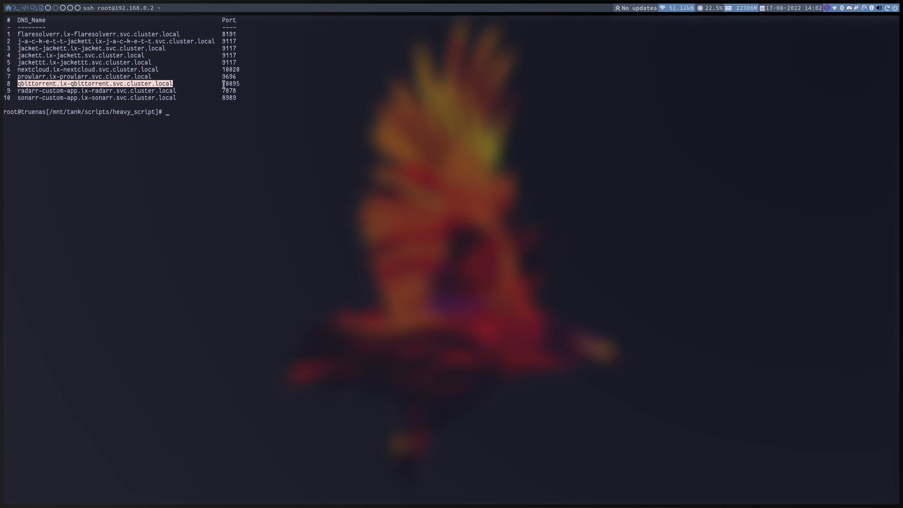
left_click_drag(222, 83, 241, 83)
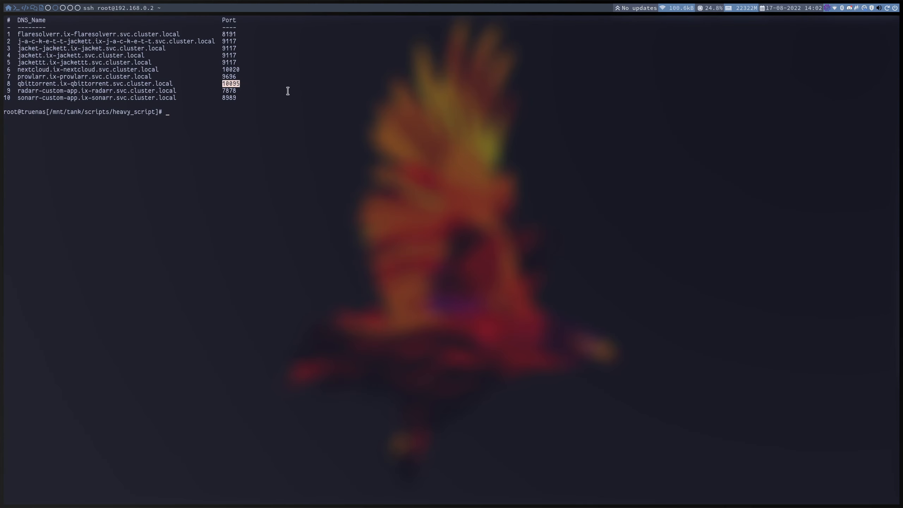
key("super+1")
left_click(465, 175)
key("ctrl+a")
key("ctrl+v")
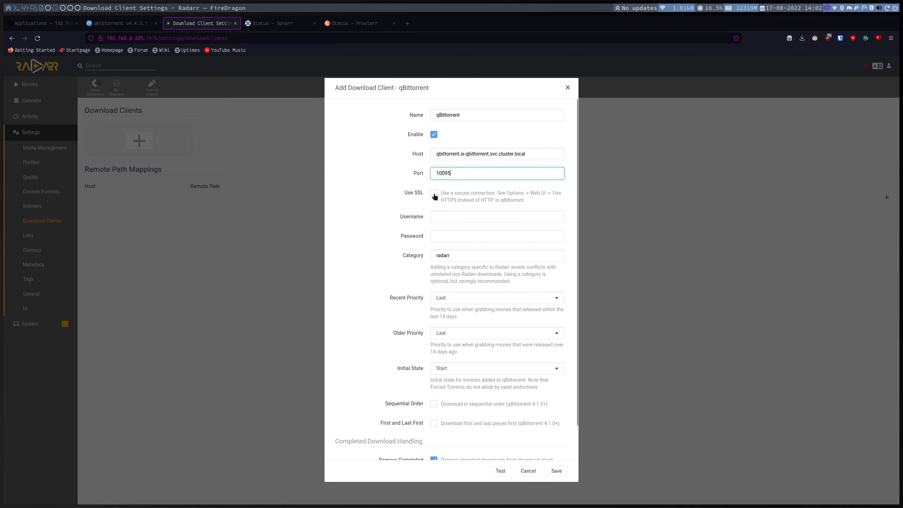
Leave the login credentials empty, set the category to movies and save the qBittorrent download client.
left_click(441, 215)
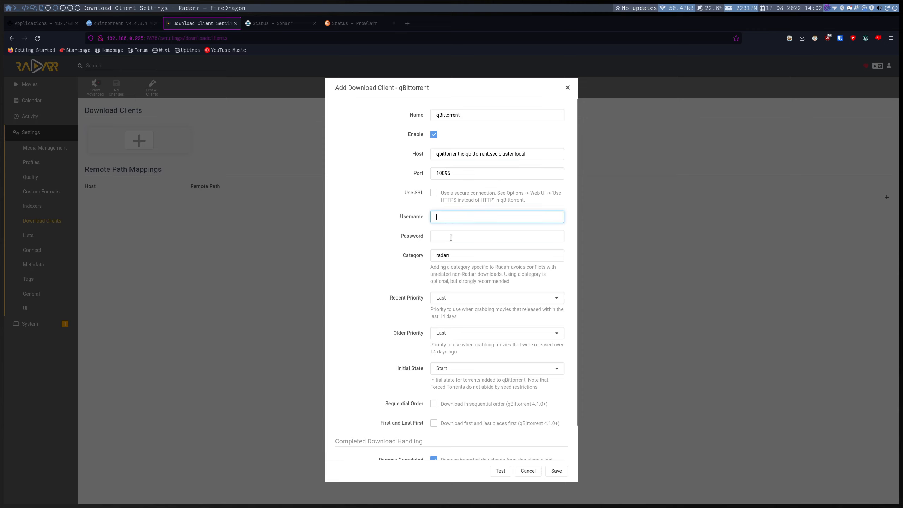
left_click(450, 237)
left_click(455, 216)
double_click(468, 256)
type("movies")
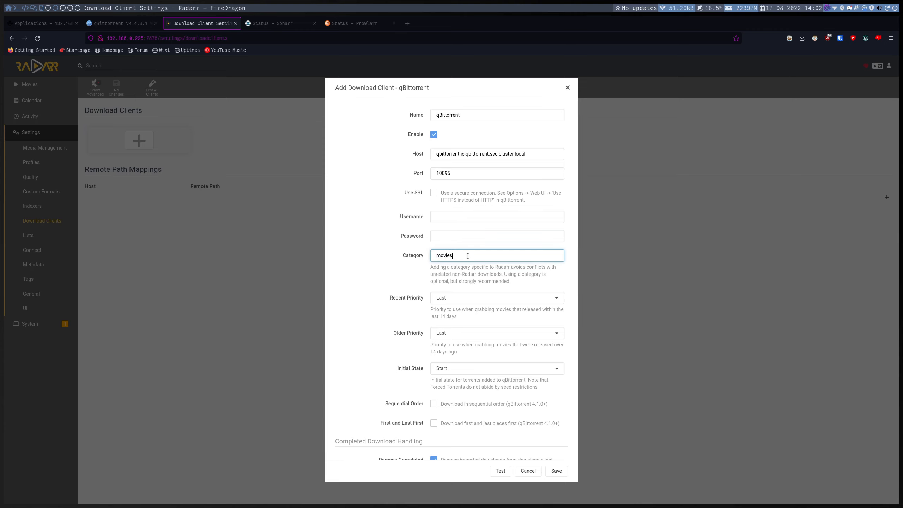
left_click(473, 267)
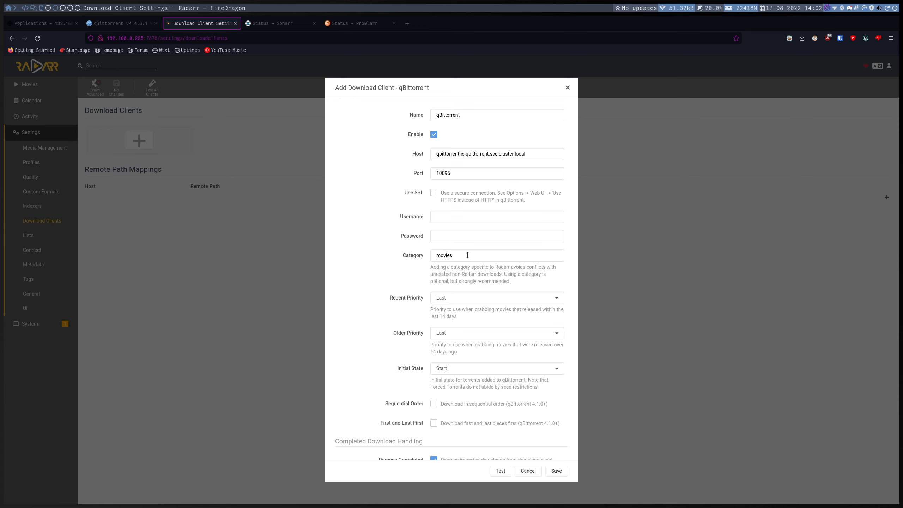
scroll(472, 260, "down", 2)
left_click(556, 470)
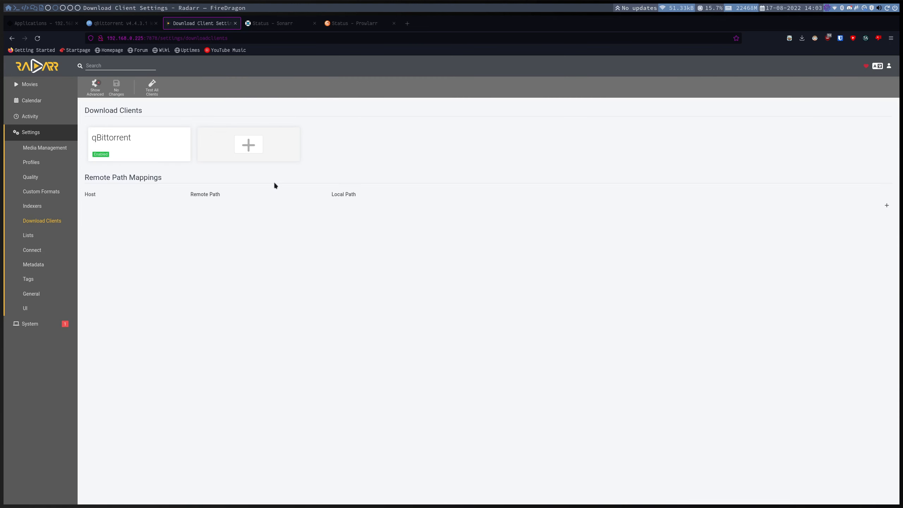
Open Radarr's system status and copy the qbit/complete path from the health message.
left_click(31, 325)
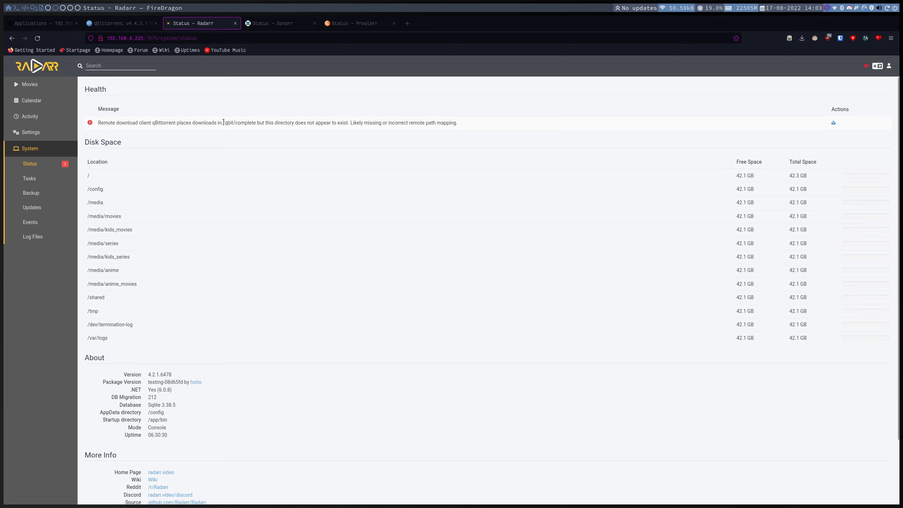
left_click_drag(222, 123, 255, 120)
key("ctrl+c")
Switch to TrueNAS and open the installed radarr app for editing.
left_click(42, 23)
left_click(432, 115)
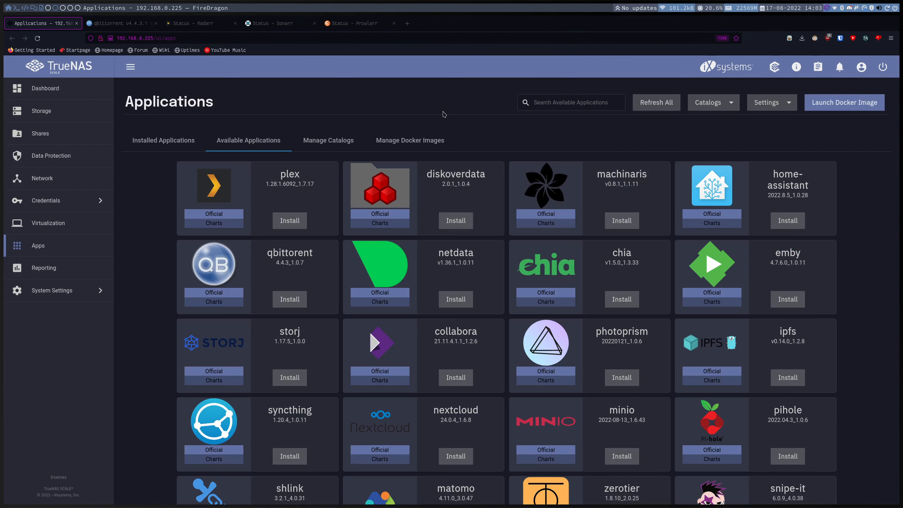
left_click(158, 140)
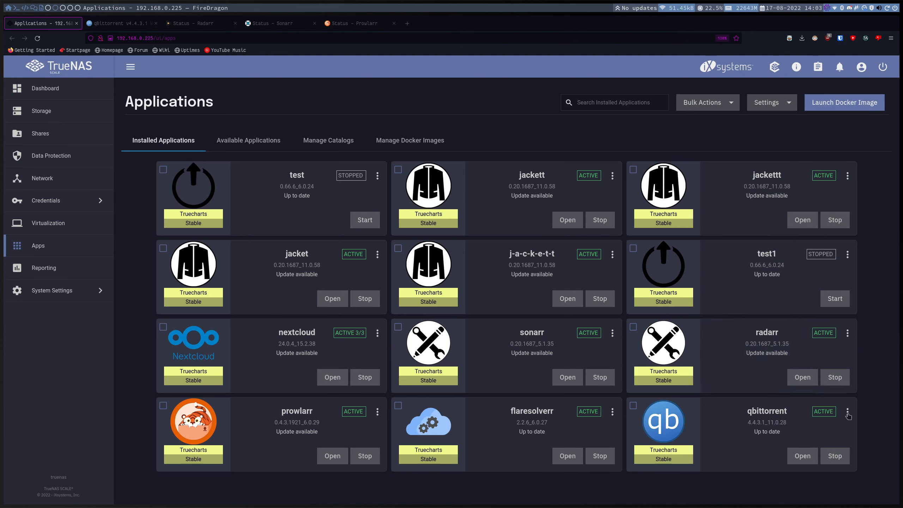
left_click(847, 333)
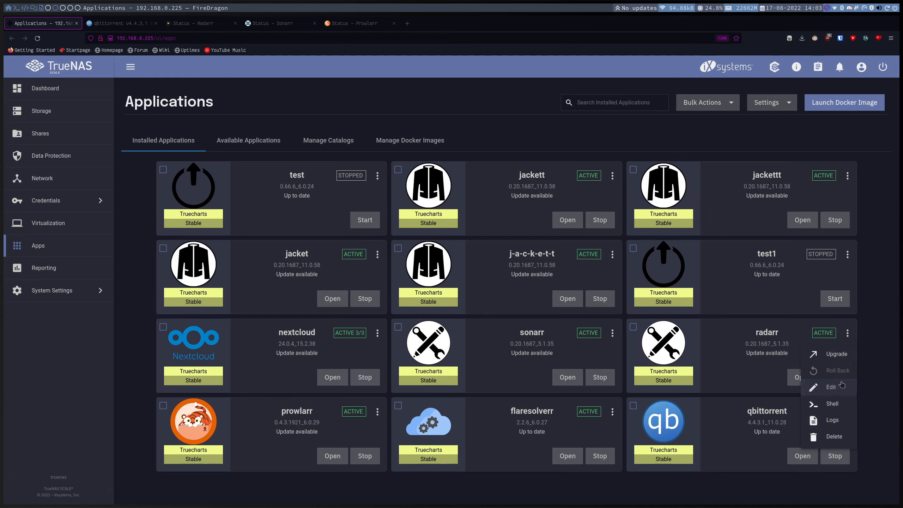
left_click(831, 387)
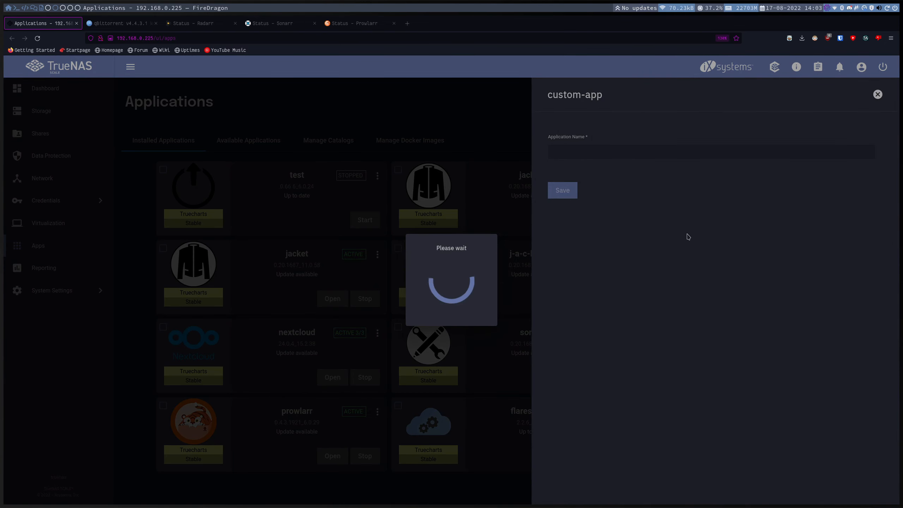
Add a Host Path (Simple) custom storage entry to radarr with /mnt/tank/downloads/qbit as its host path.
scroll(688, 238, "down", 15)
scroll(688, 240, "down", 15)
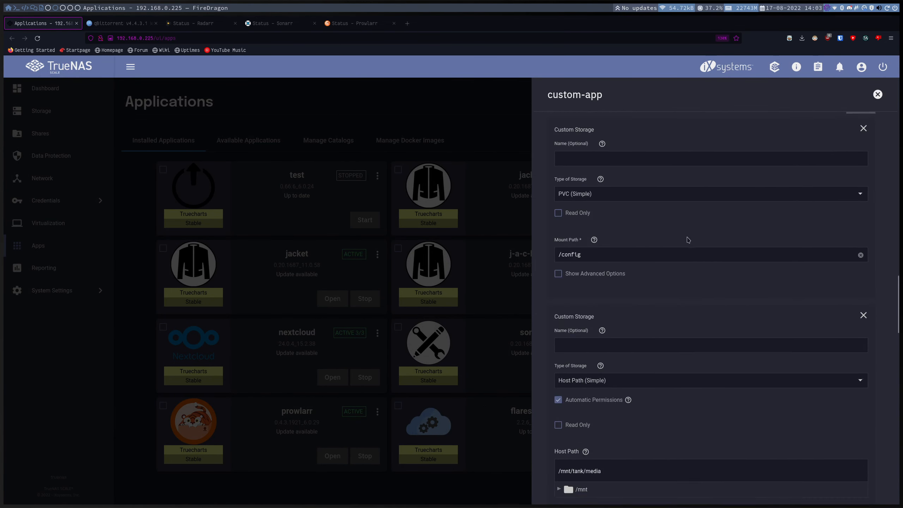
scroll(686, 238, "up", 7)
scroll(732, 245, "up", 2)
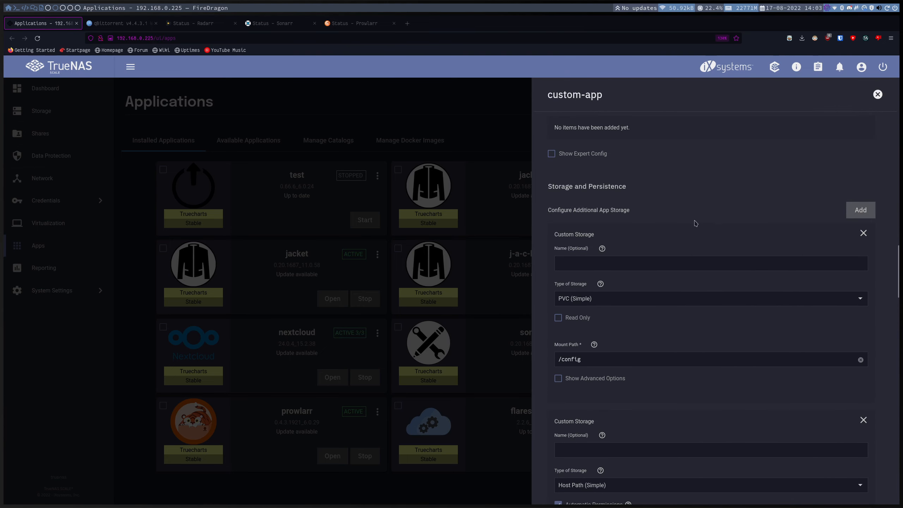
scroll(600, 211, "down", 8)
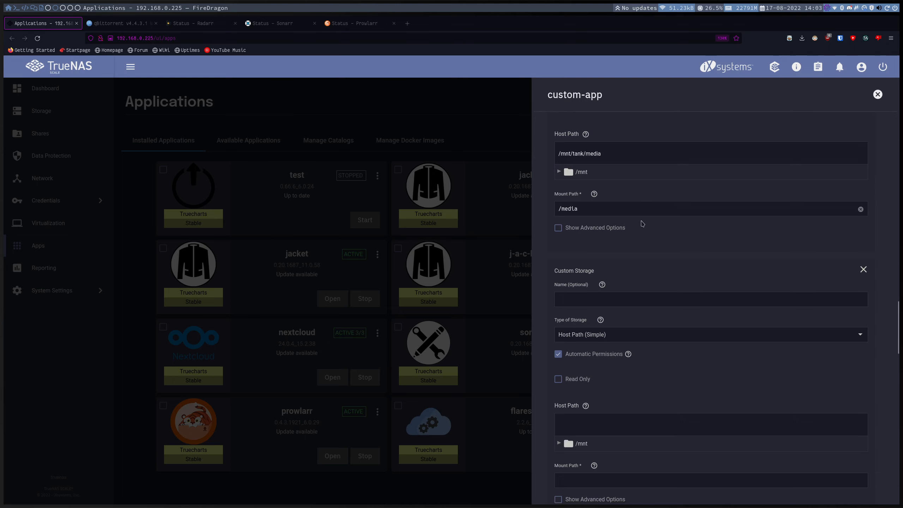
left_click(559, 306)
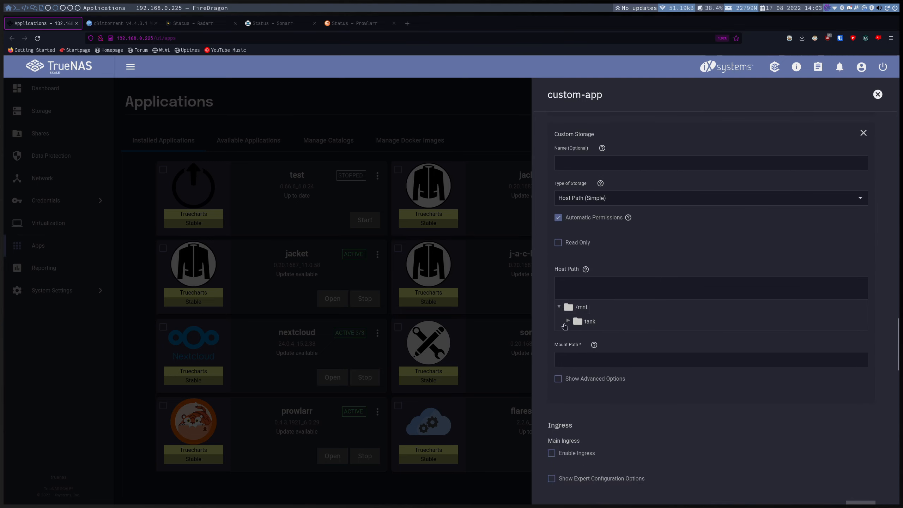
left_click(568, 322)
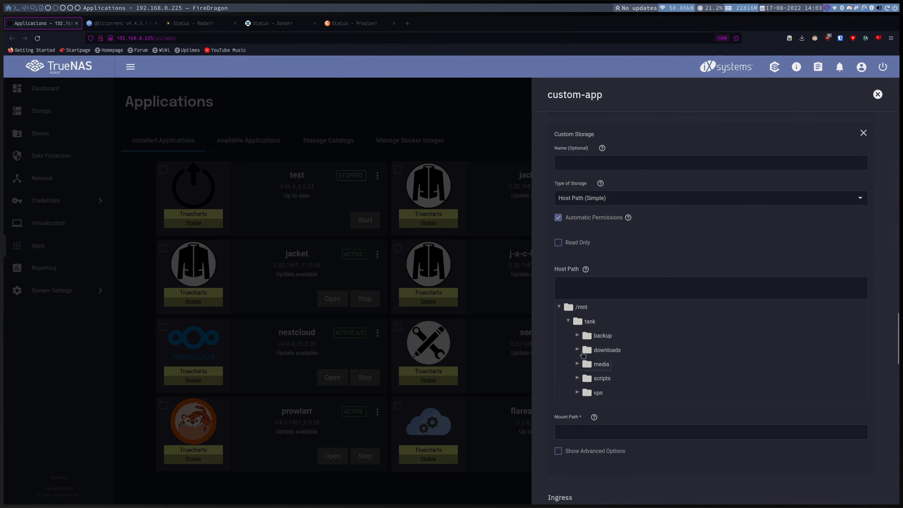
left_click(577, 350)
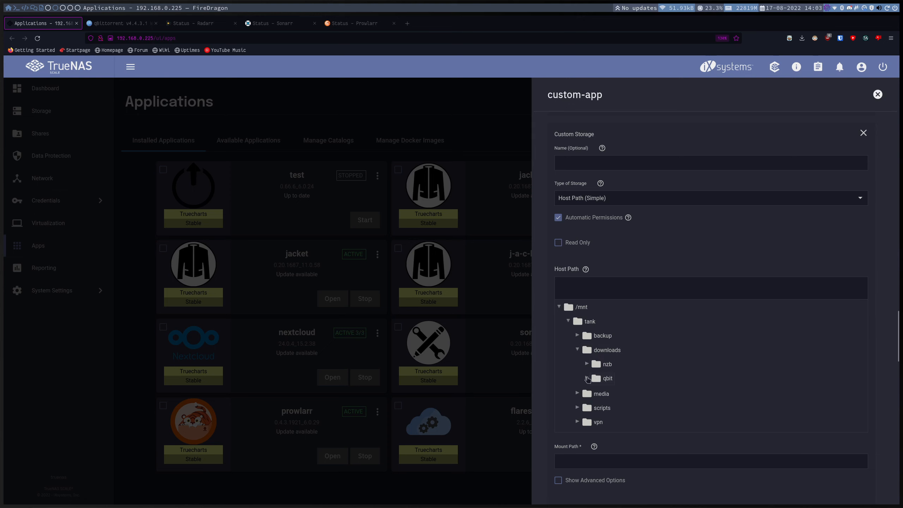
left_click(591, 379)
scroll(601, 370, "down", 3)
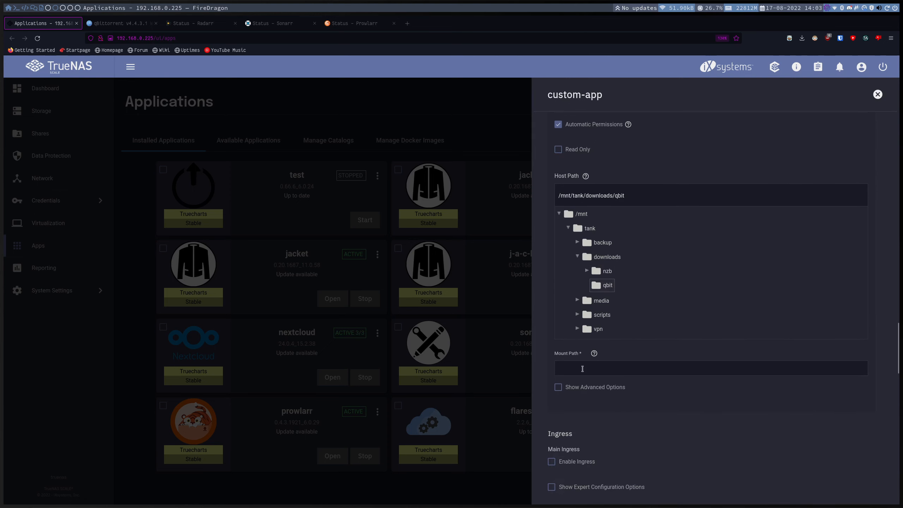
Set the new storage entry's mount path to /qbit/complete/movies and save the radarr app.
left_click(603, 361)
key("ctrl+v")
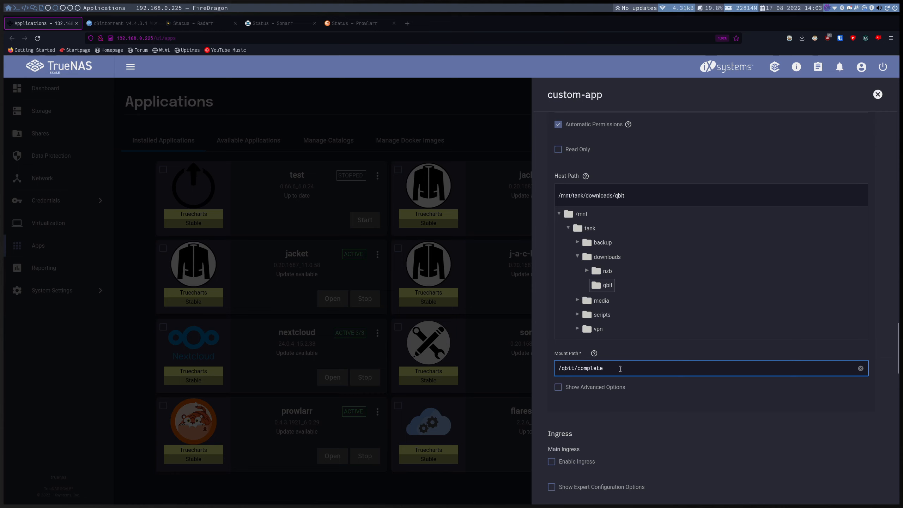
type("/movies")
double_click(620, 369)
left_click(618, 368)
left_click_drag(558, 368, 598, 366)
left_click_drag(603, 365, 631, 366)
left_click(634, 366)
left_click(708, 360)
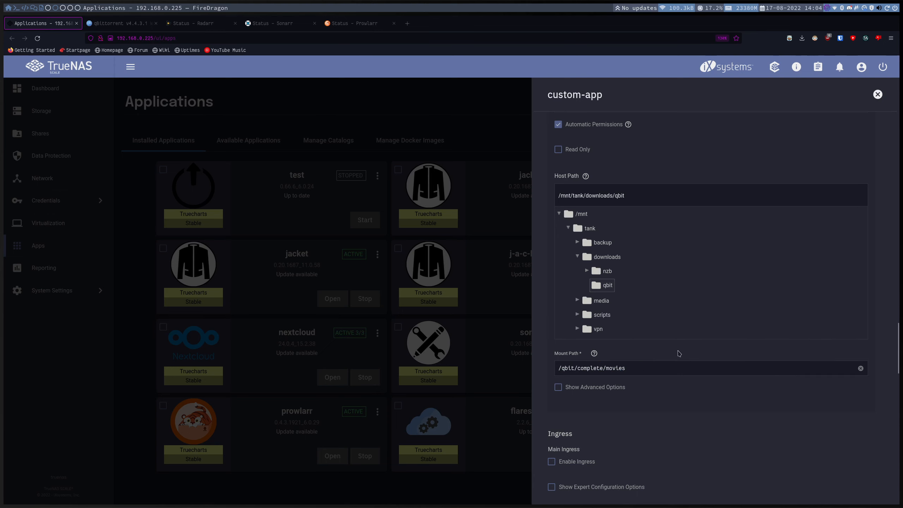
scroll(643, 370, "down", 15)
scroll(644, 370, "down", 6)
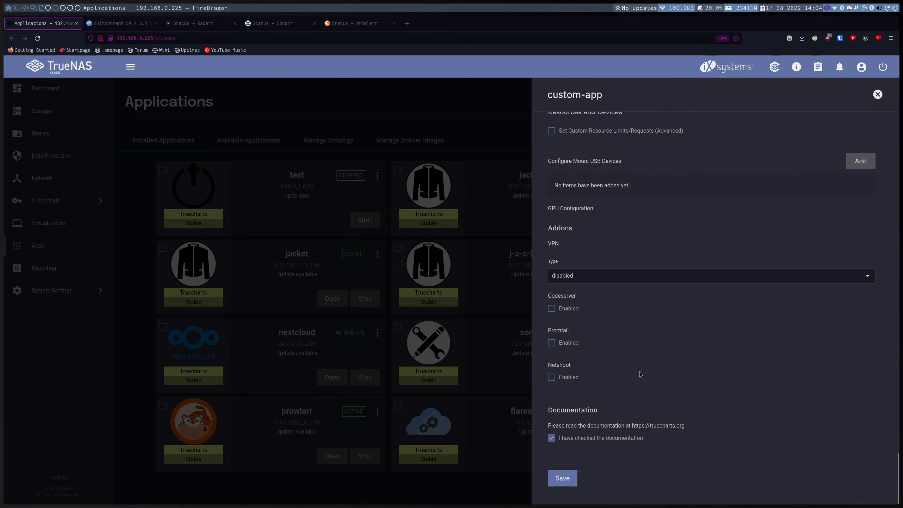
left_click(562, 478)
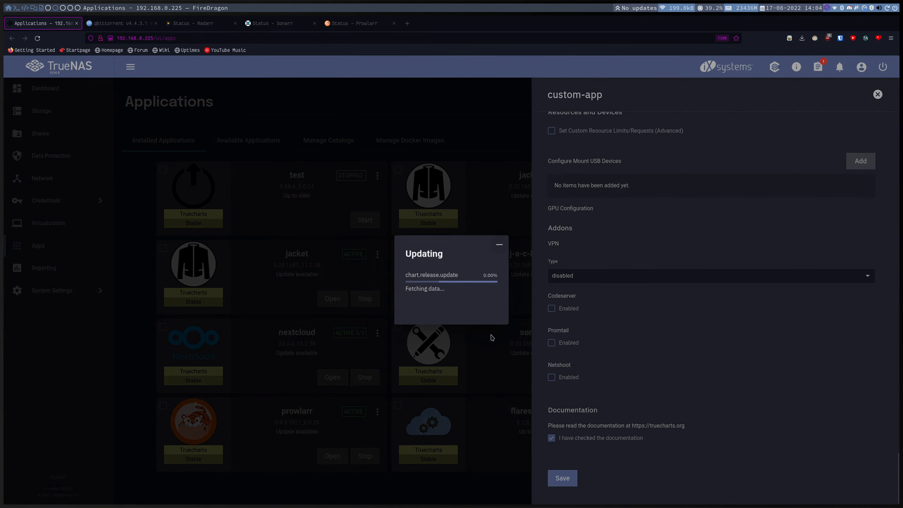
Check the health messages on the system status pages of Radarr and Sonarr.
left_click(194, 23)
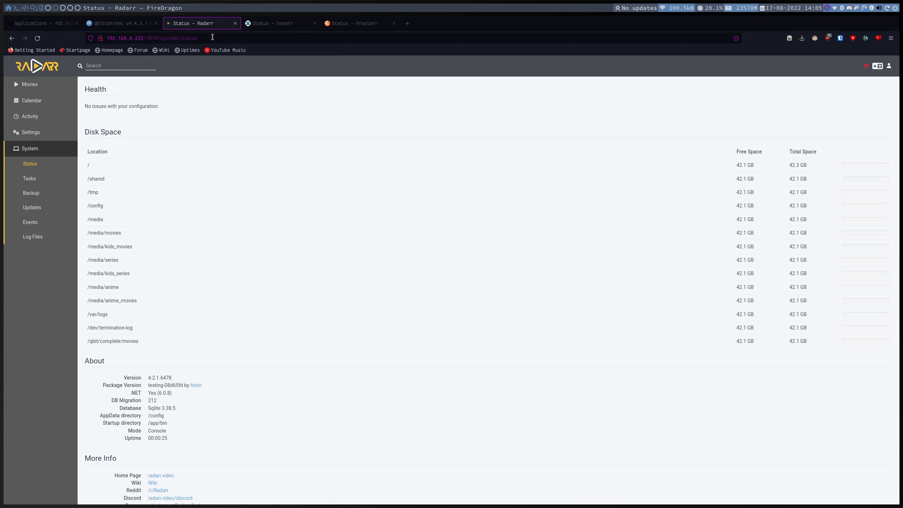
triple_click(103, 106)
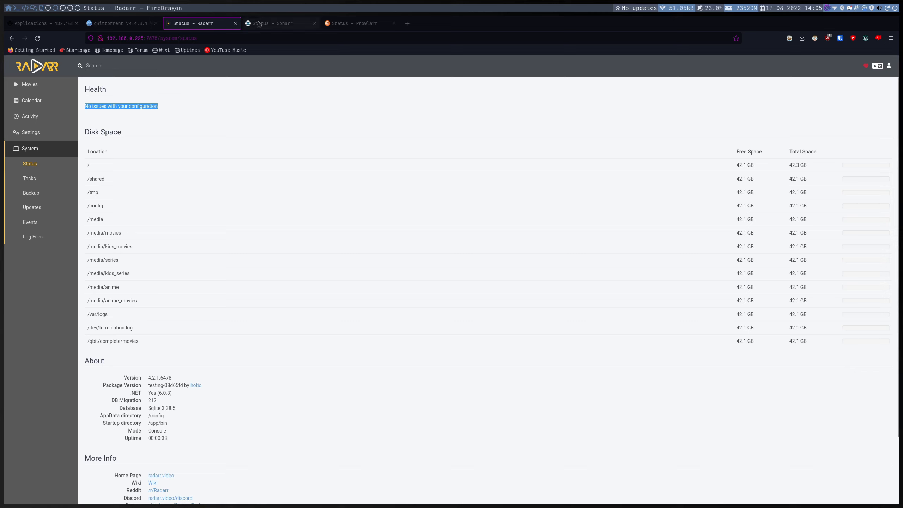
left_click(275, 23)
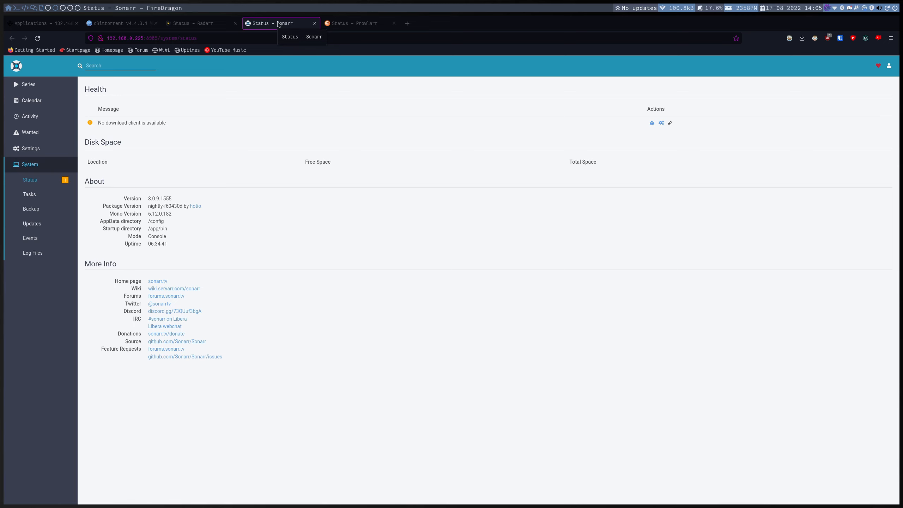
key("ctrl+Tab")
key("ctrl+shift+Tab")
Start a new qBittorrent download client in Sonarr and set its host to qbittorrent.ix-qbittorrent.svc.cluster.local, as in Radarr.
left_click(31, 148)
left_click(42, 222)
left_click(139, 140)
left_click(571, 333)
key("ctrl+shift+Tab")
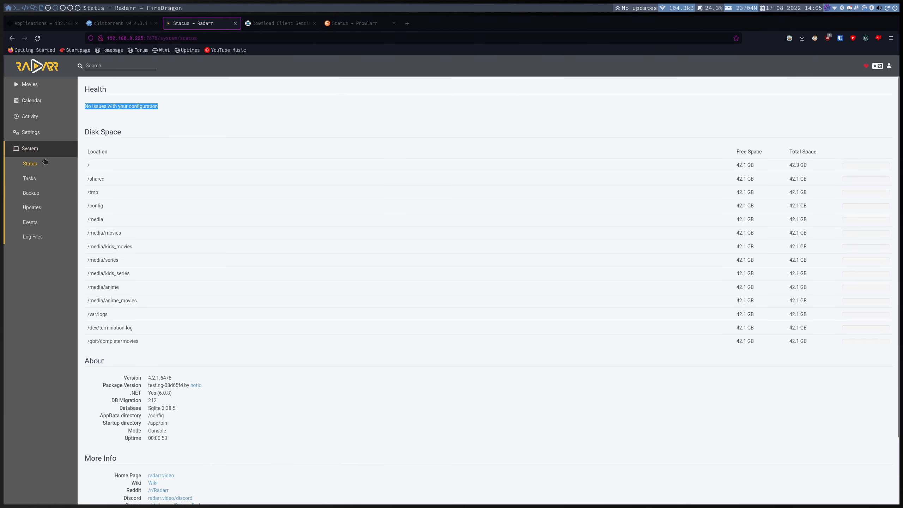
left_click(30, 149)
left_click(121, 273)
left_click(125, 141)
key("ctrl+Tab")
triple_click(497, 154)
type("qbittorrent.ix-qbittorrent.svc.cluster.local")
Name Sonarr's new download client qBittorrent and set its port to 10095.
double_click(413, 87)
key("ctrl+c")
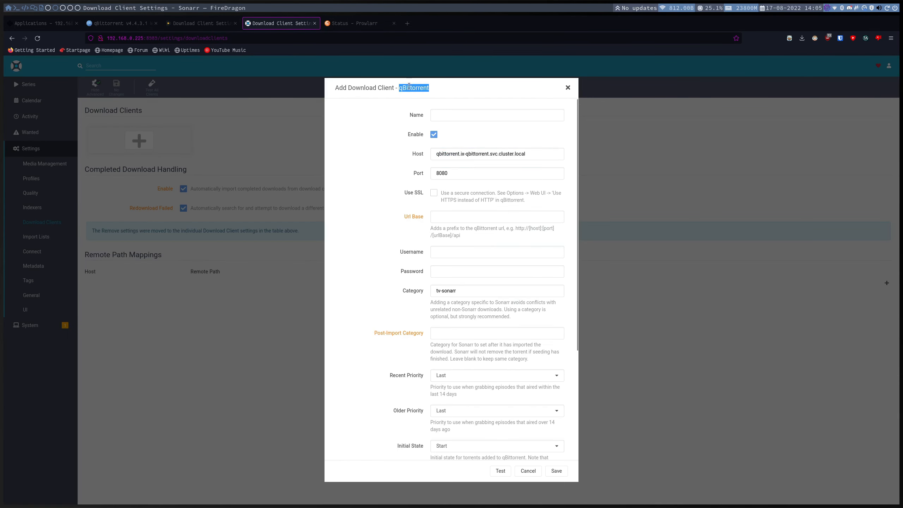
left_click(496, 115)
key("ctrl+v")
triple_click(496, 173)
type("10095")
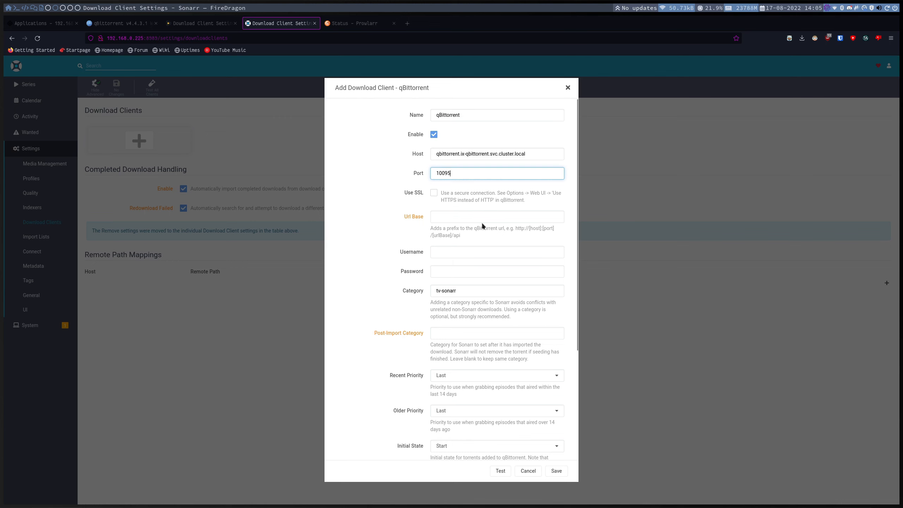
Set the category to series and save Sonarr's qBittorrent download client.
triple_click(466, 290)
type("series")
scroll(466, 291, "down", 5)
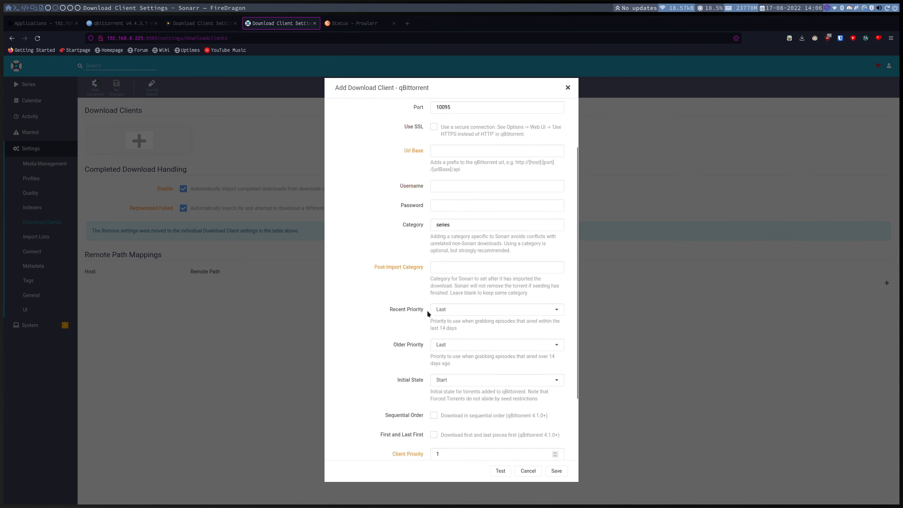
left_click(556, 470)
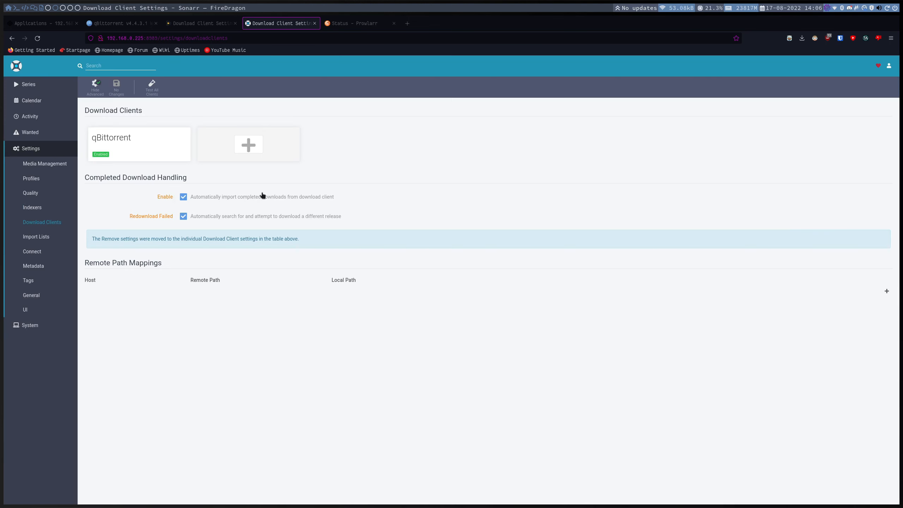
Start a new qBittorrent download client in Prowlarr and name it qBittorrent.
left_click(355, 24)
left_click(151, 197)
left_click(166, 156)
left_click(412, 171)
left_click(447, 147)
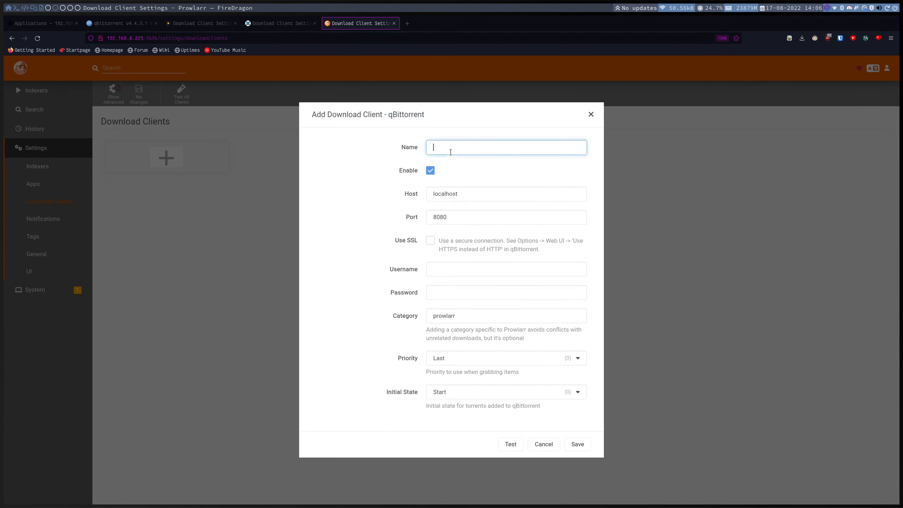
type("qBittorrent")
key("Tab")
Set the Prowlarr client's host to qbittorrent.ix-qbittorrent.svc.cluster.local and its port to 10095.
key("ctrl+Tab")
key("ctrl+c")
key("ctrl+Tab")
key("ctrl+v")
key("Tab")
type("10095")
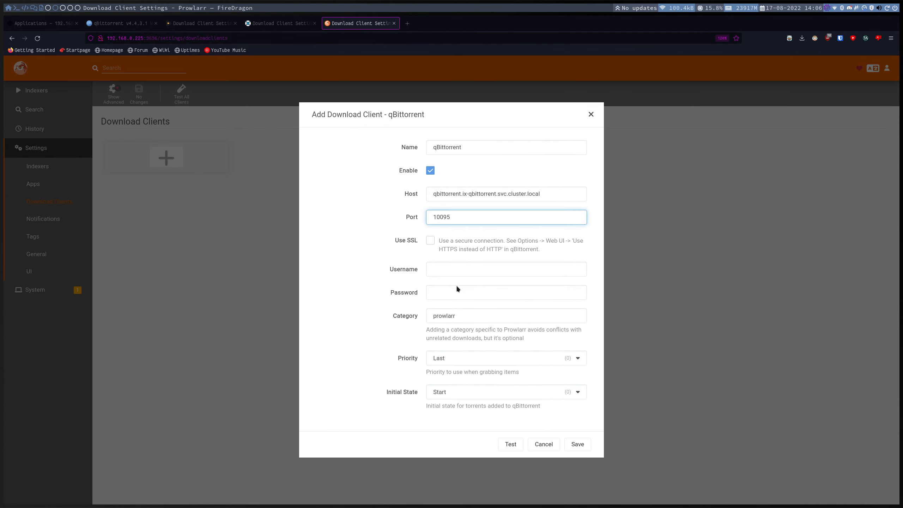
Set the category to manual, then test and save Prowlarr's qBittorrent download client.
double_click(482, 315)
type("manual")
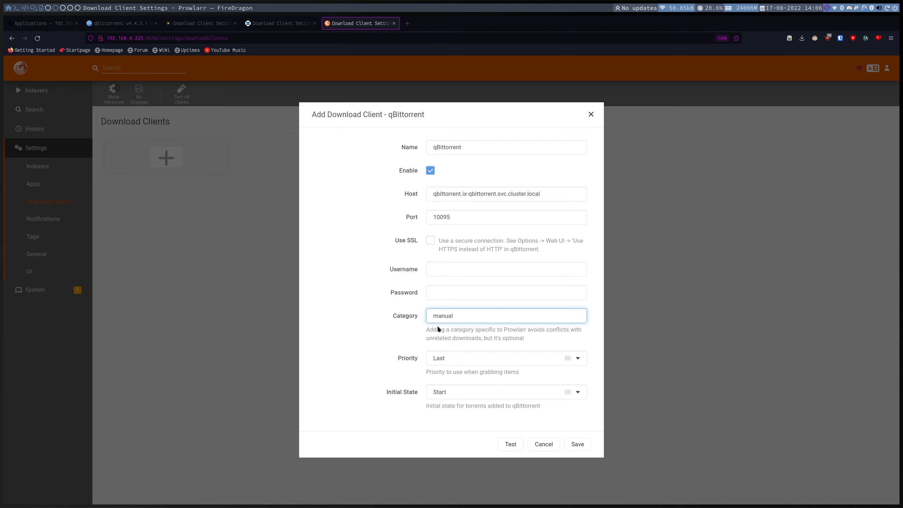
left_click(512, 440)
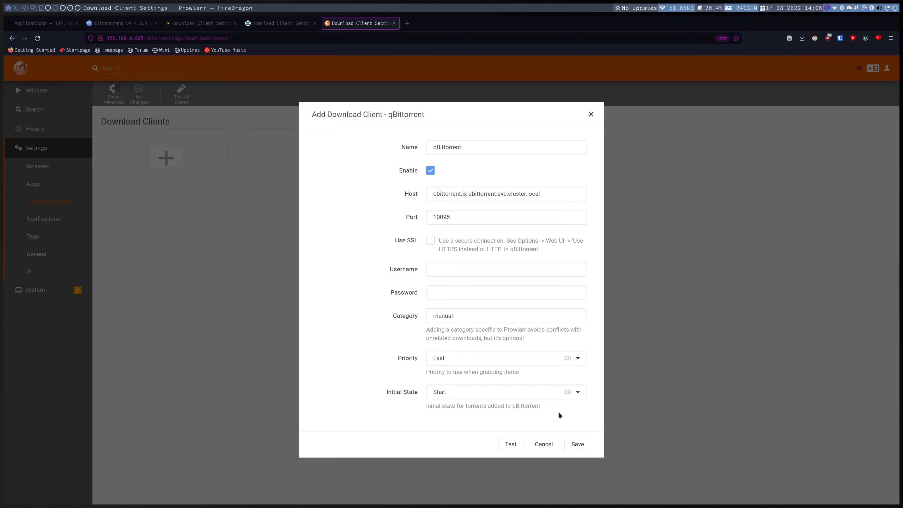
left_click(577, 443)
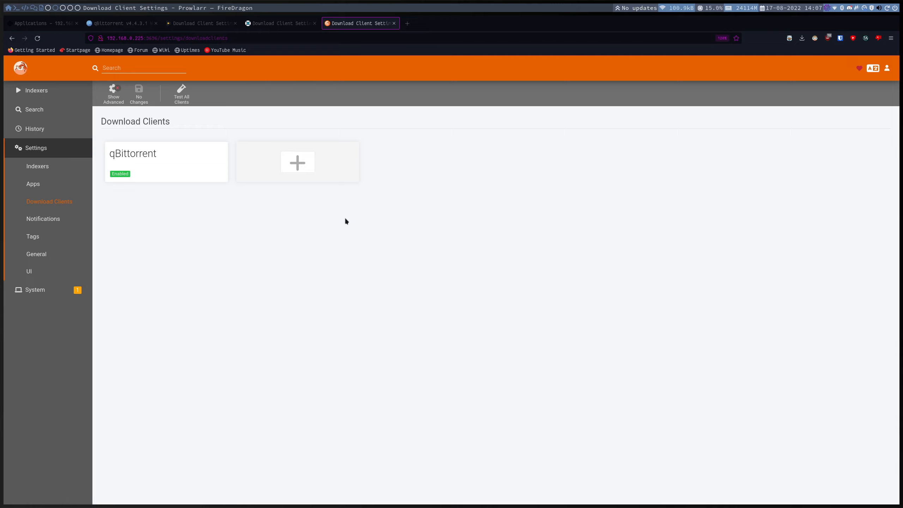
Check the health messages on Prowlarr's system status page.
left_click(35, 290)
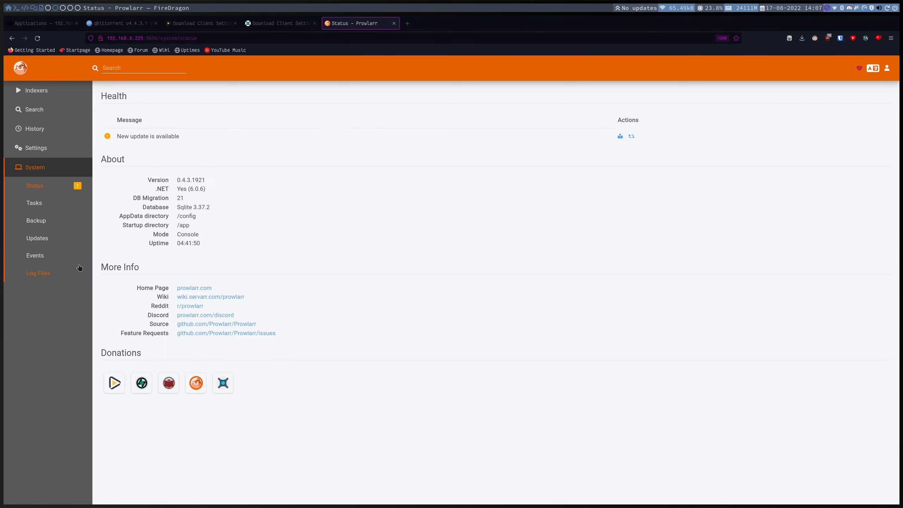
left_click(281, 23)
In TrueNAS, give the sonarr app a Host Path (Simple) storage entry pointing to /mnt/tank/downloads/qbit.
left_click(43, 23)
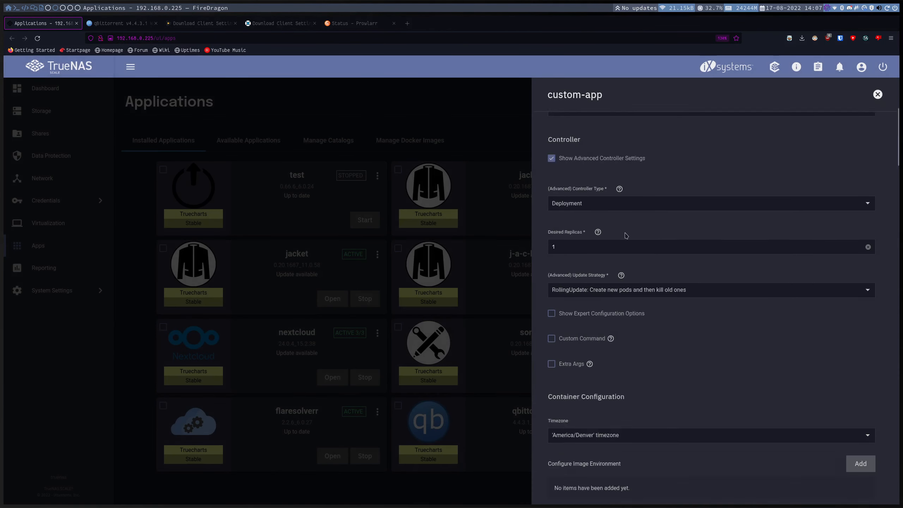
scroll(625, 239, "down", 10)
scroll(625, 239, "up", 10)
scroll(625, 249, "down", 3)
left_click(568, 321)
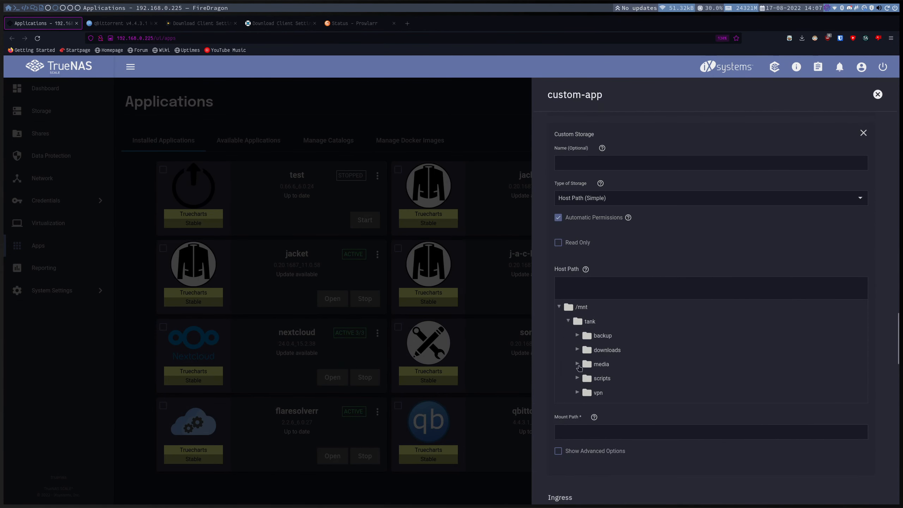
left_click(577, 350)
left_click(608, 377)
Set the storage entry's mount path to /qbit/complete/series and save the sonarr app.
left_click(639, 460)
type("/qbit/complete/series")
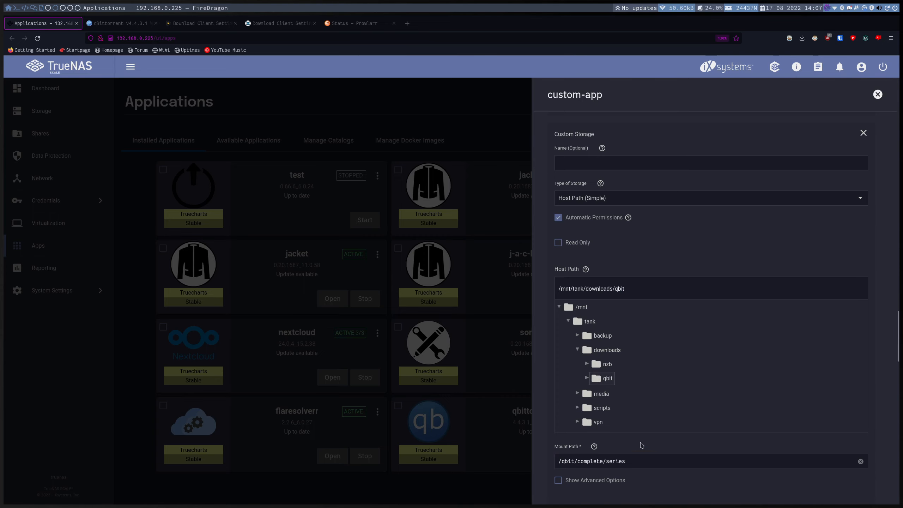
scroll(641, 445, "down", 10)
left_click(562, 477)
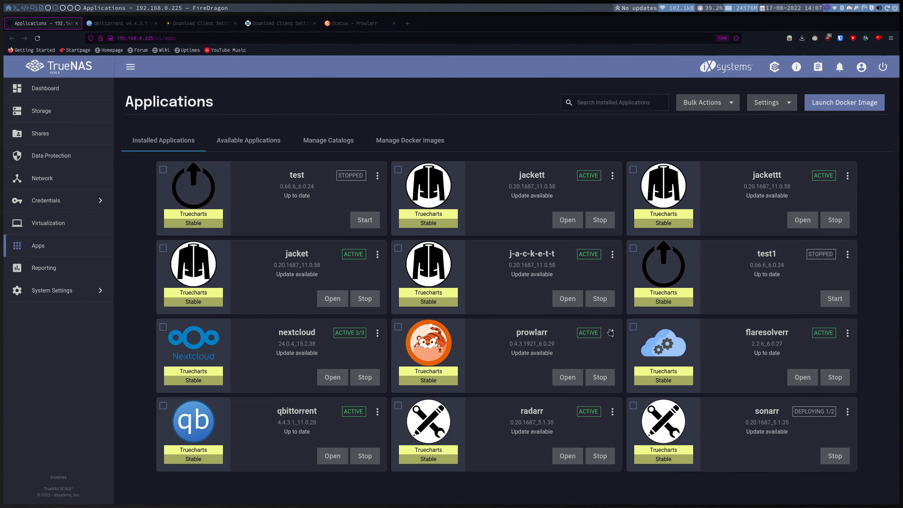
left_click(609, 332)
left_click(631, 349)
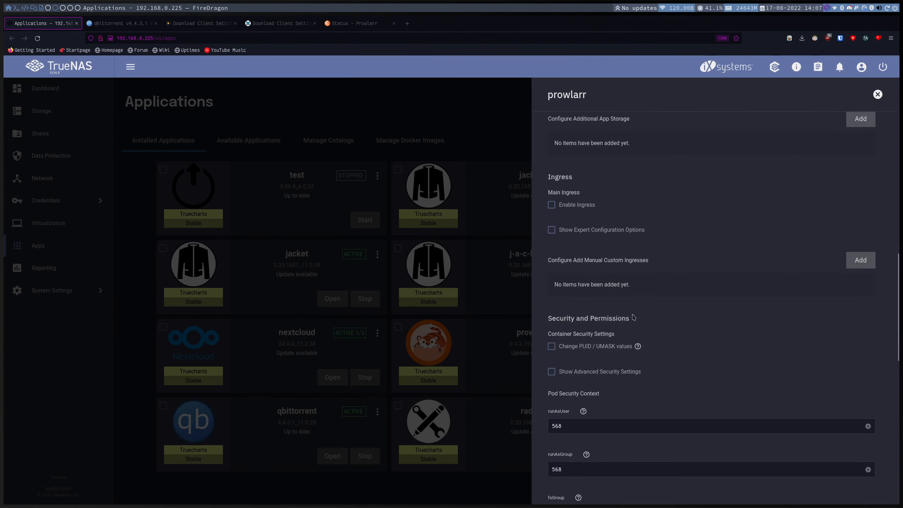
scroll(869, 196, "down", 5)
key("Escape")
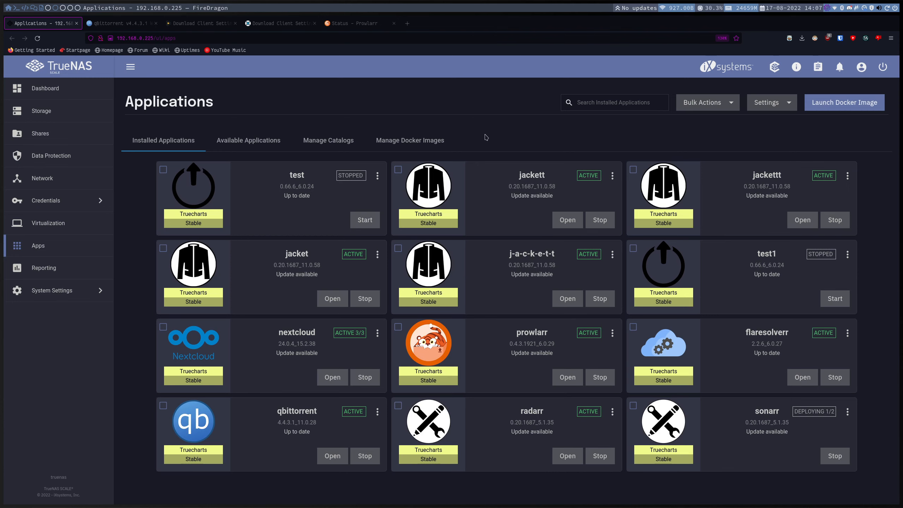
Search TrueNAS's available applications for "sab" and start installing the TrueCharts sabnzbd app.
left_click(135, 24)
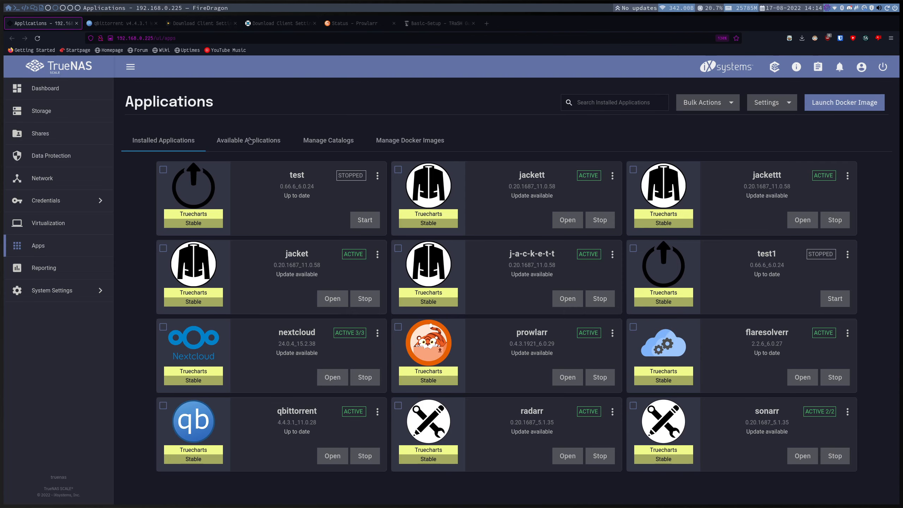
left_click(250, 140)
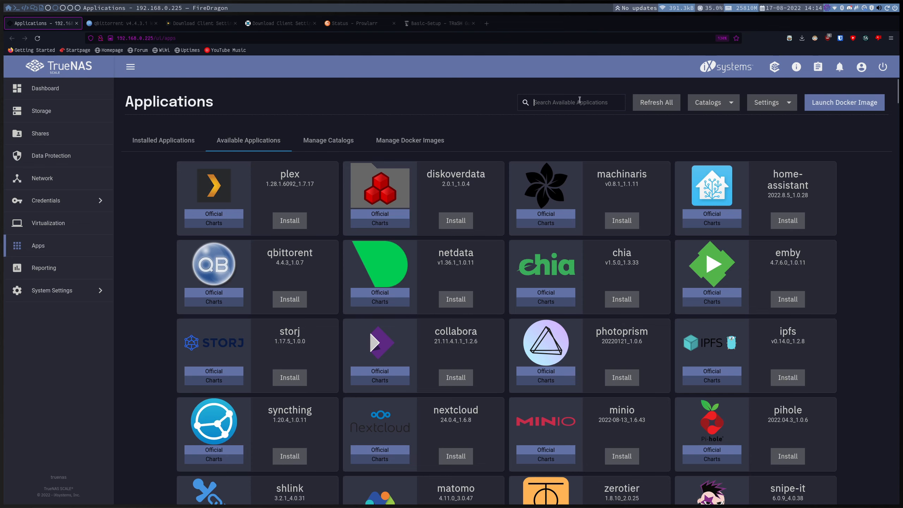
left_click(574, 102)
type("sab")
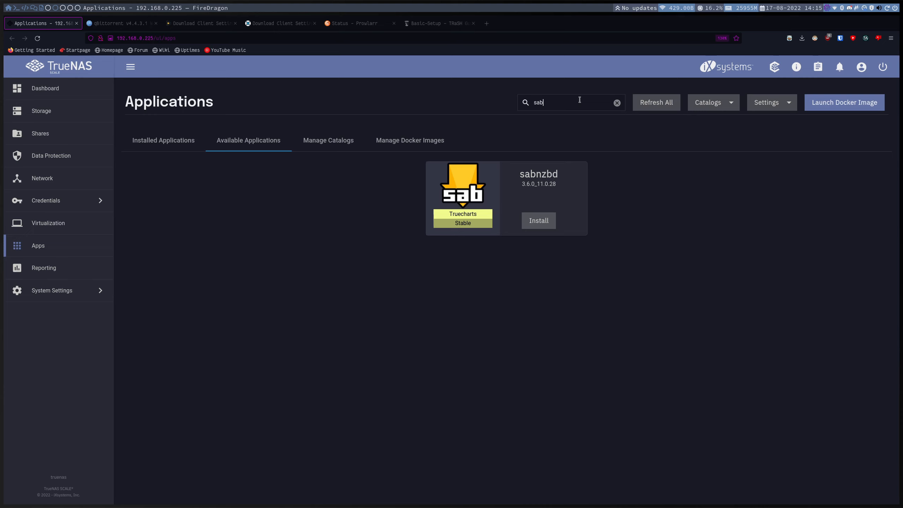
left_click(545, 220)
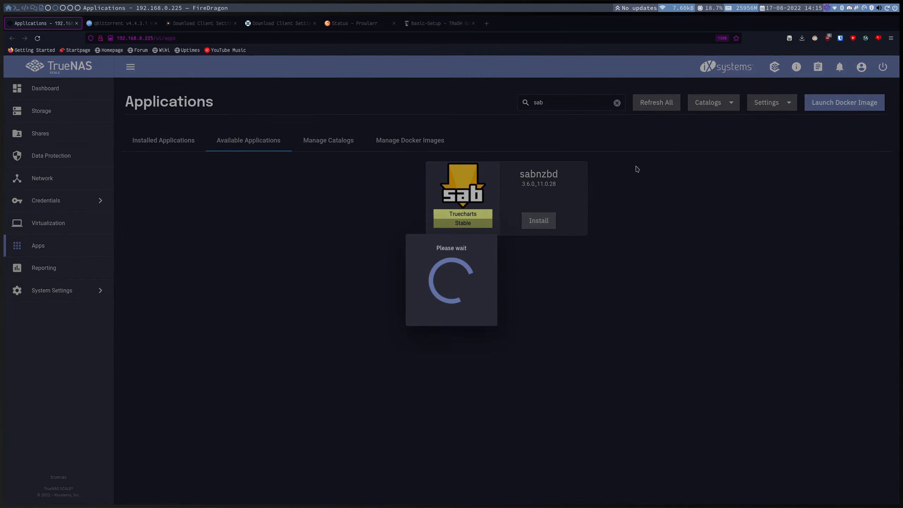
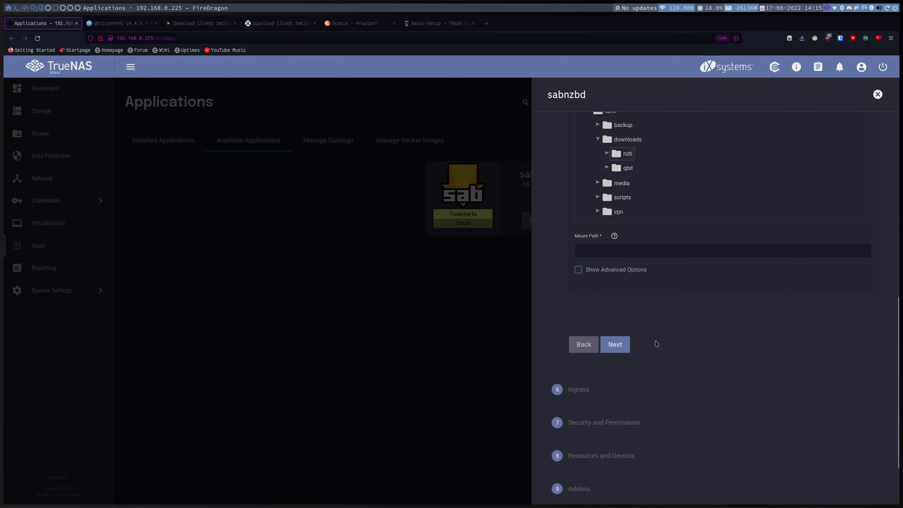
Set the sabnzbd storage entry's mount path to /nzb and continue past the storage and ingress sections.
left_click(599, 250)
type("/nzb")
key("ctrl+a")
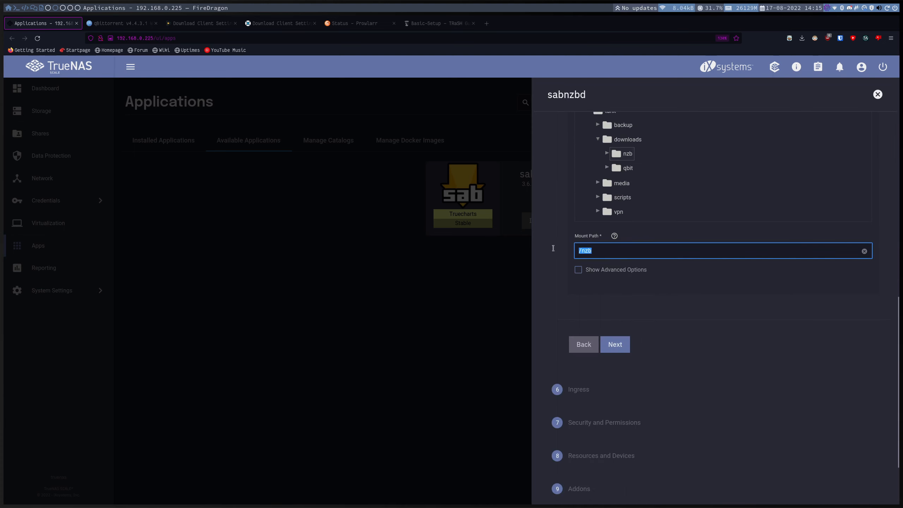
left_click(664, 295)
left_click(619, 344)
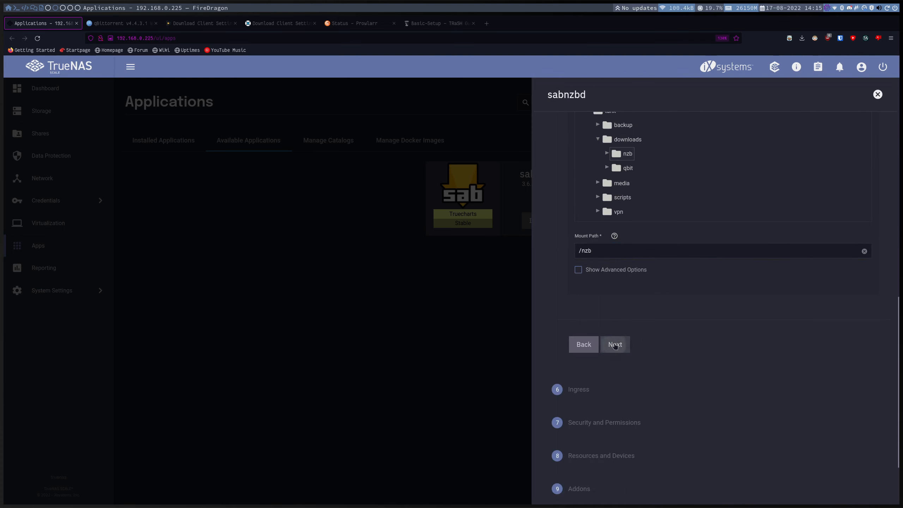
left_click(627, 339)
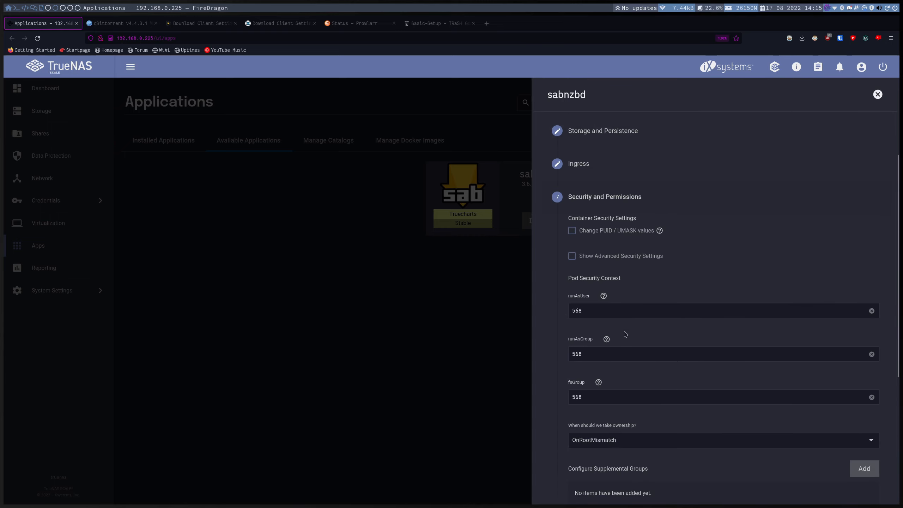
Keep the defaults for security, resources, addons and documentation, then save the sabnzbd app.
scroll(626, 352, "down", 4)
left_click(624, 408)
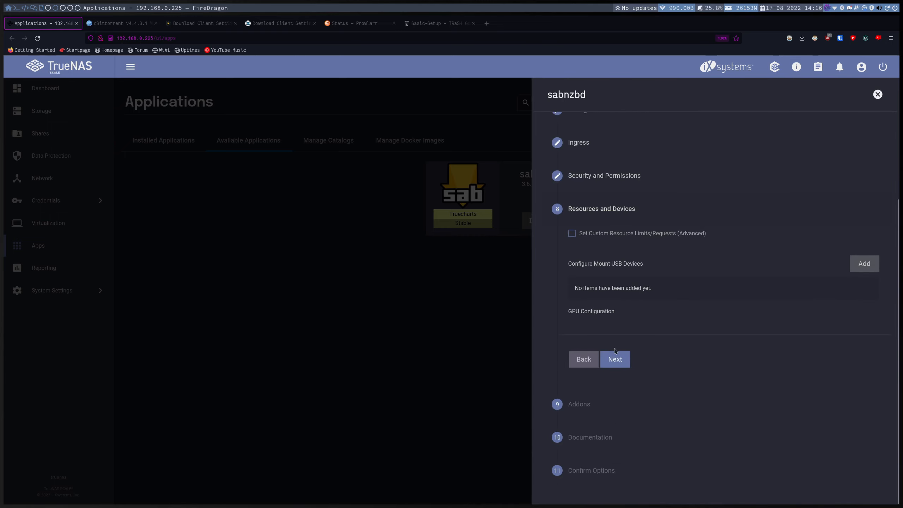
left_click(623, 360)
left_click(622, 418)
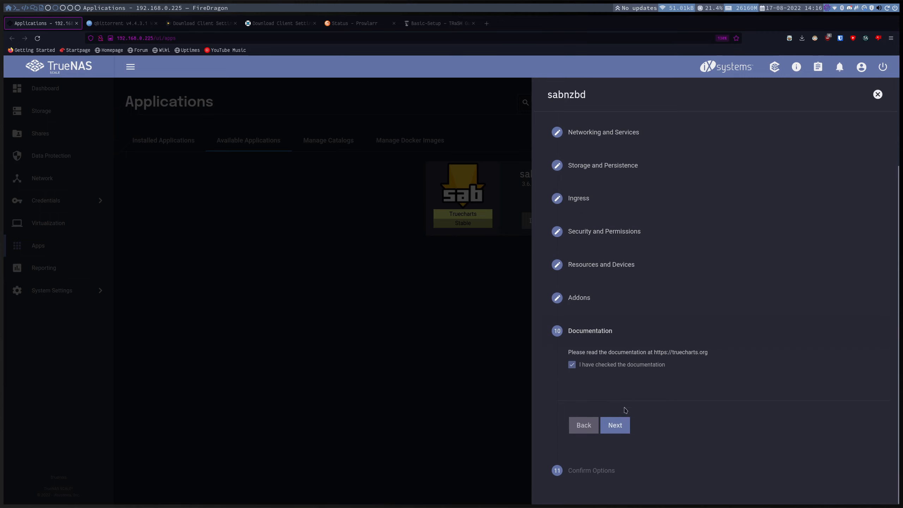
left_click(619, 425)
scroll(630, 429, "down", 7)
scroll(630, 429, "down", 2)
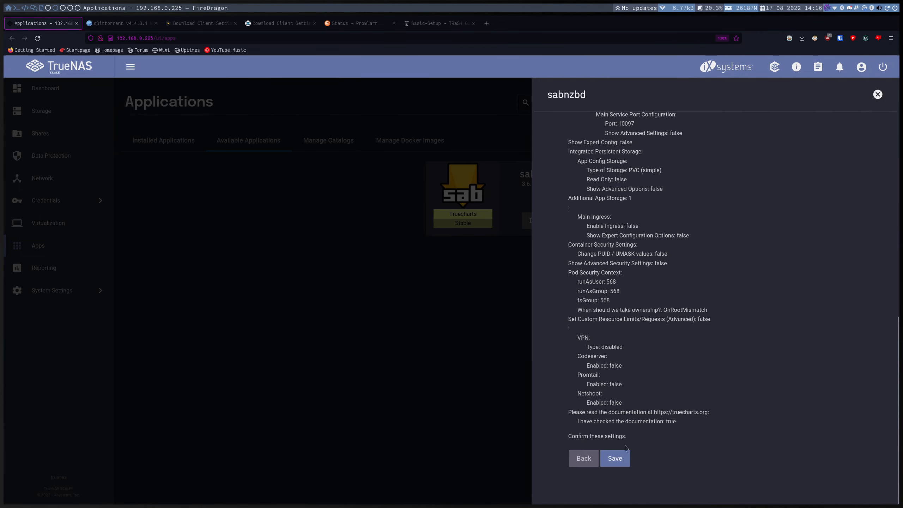
left_click(614, 458)
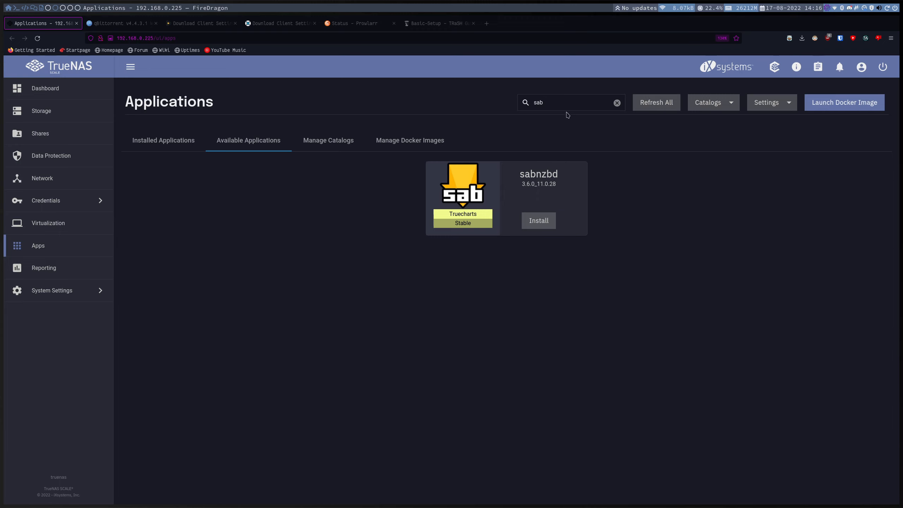
Clear the application search and check the sabnzbd deployment among the installed applications.
double_click(557, 100)
key("BackSpace")
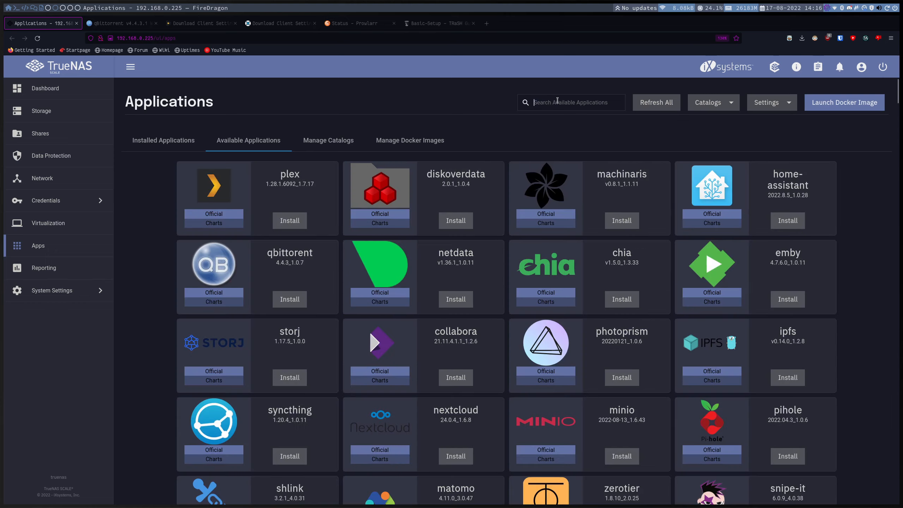
left_click(137, 138)
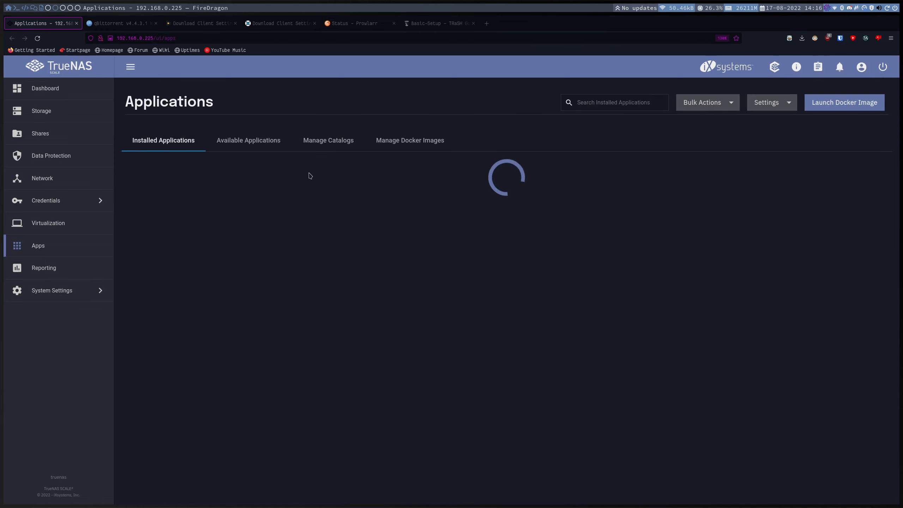
scroll(597, 233, "down", 3)
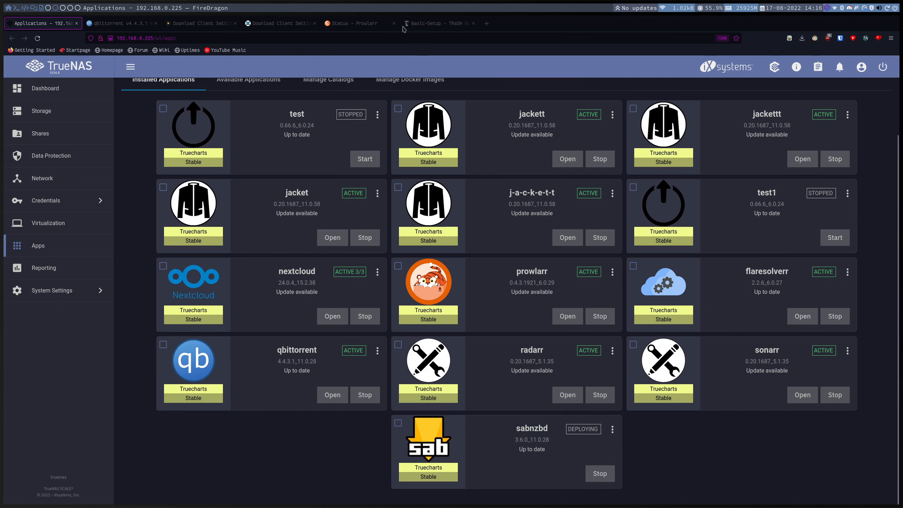
Examine the general tuning and folder sections of the TRaSH Guides SABnzbd Basic Setup page.
left_click_drag(437, 23, 128, 24)
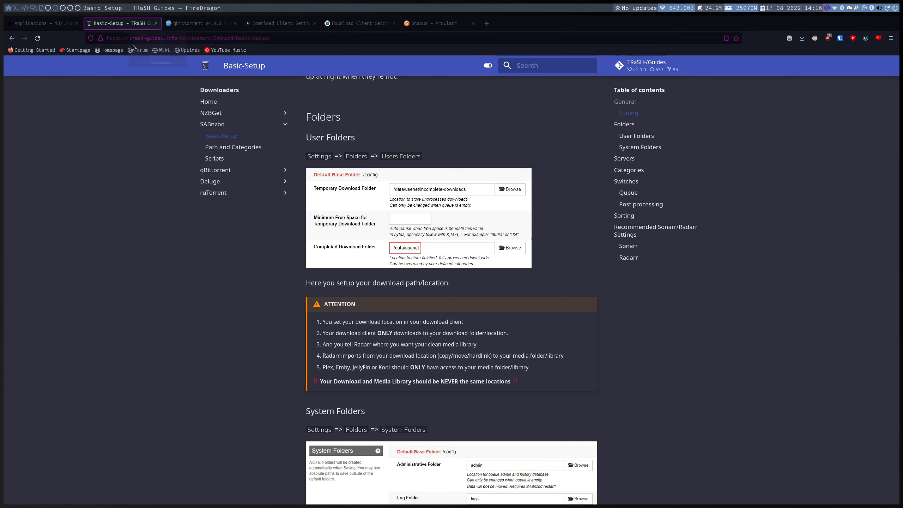
scroll(167, 151, "up", 2)
scroll(168, 151, "up", 4)
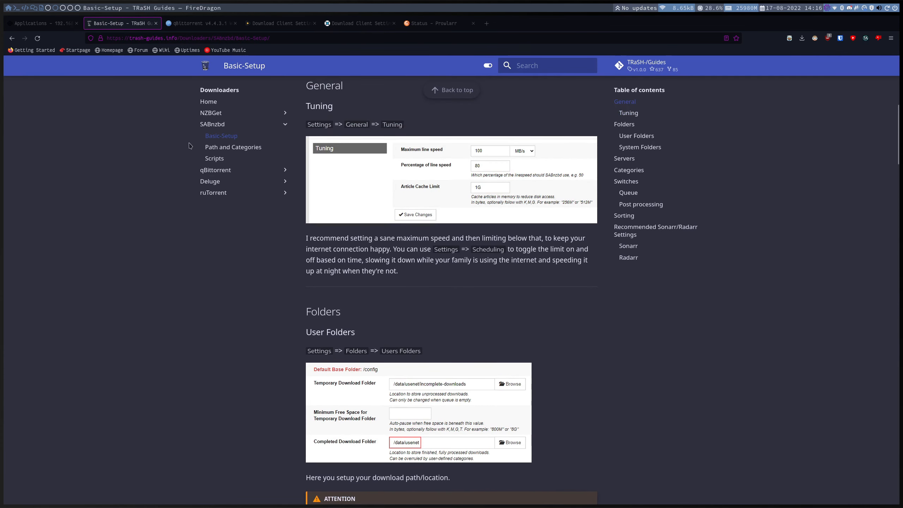
left_click(450, 90)
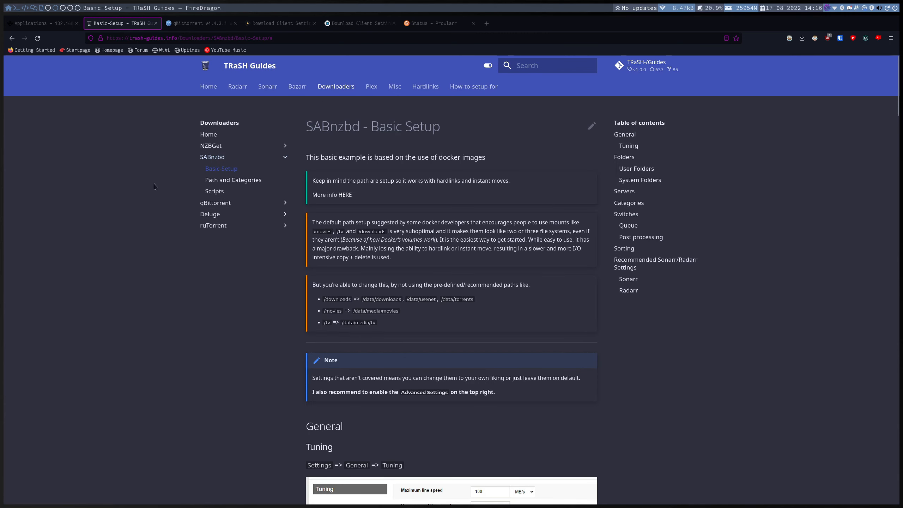
scroll(153, 185, "down", 7)
scroll(154, 185, "down", 1)
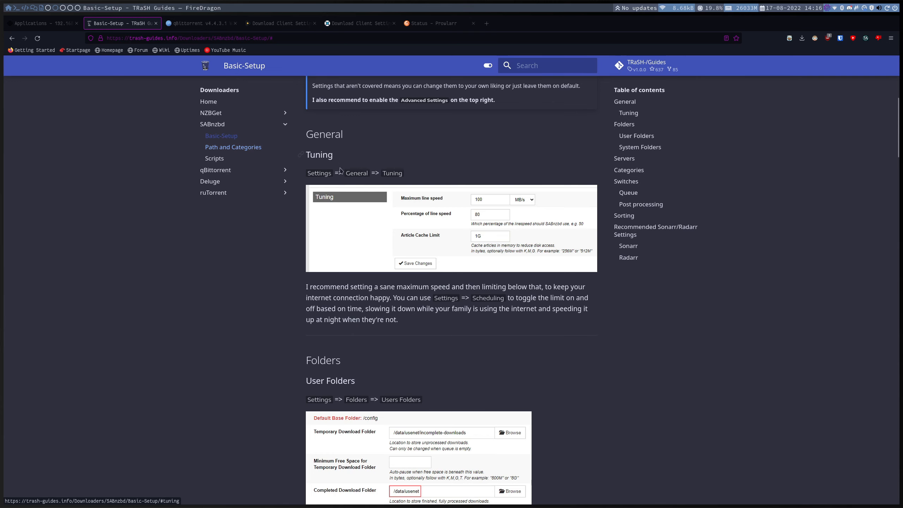
scroll(366, 197, "down", 5)
scroll(367, 196, "up", 10)
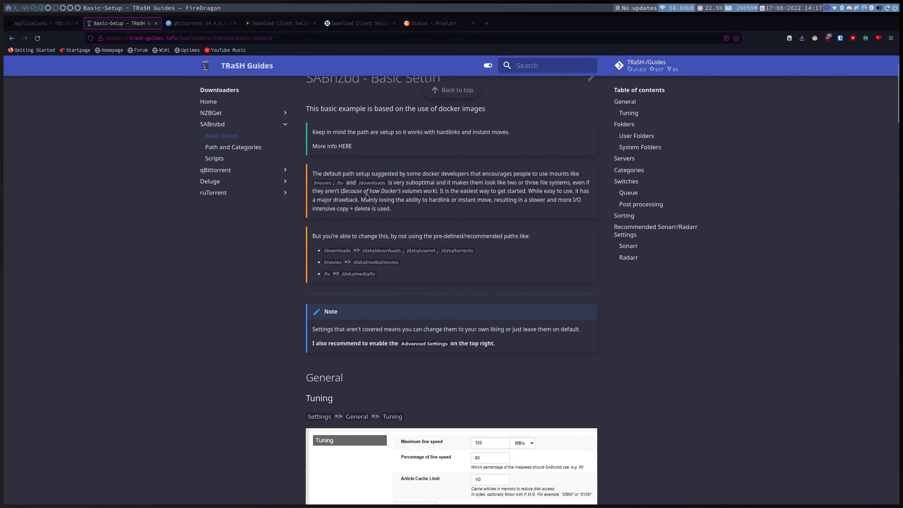
scroll(367, 196, "down", 10)
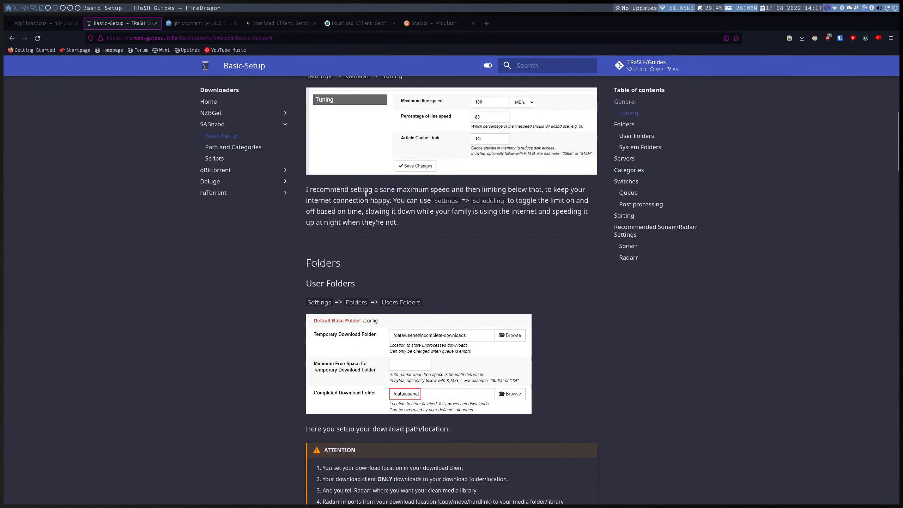
scroll(336, 170, "up", 2)
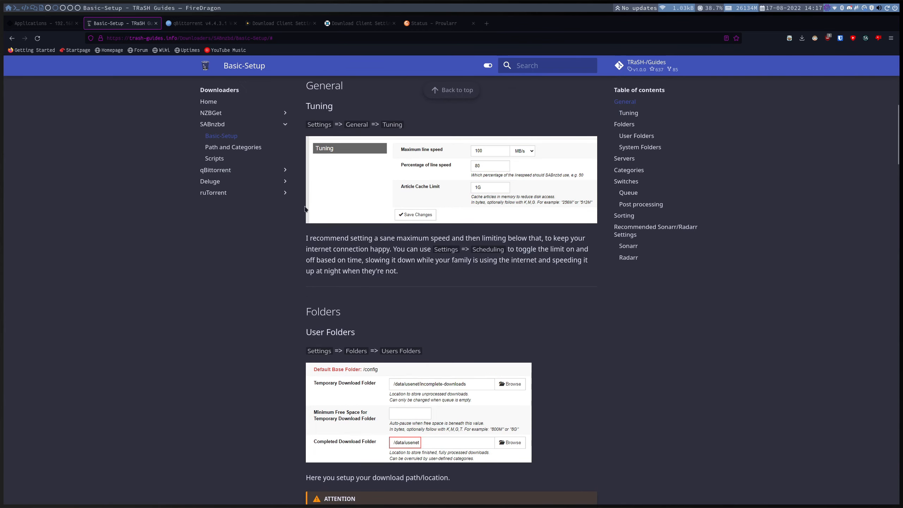
Place the guide in its own window beside TrueNAS, then open sabnzbd and start its Quick-Start Wizard in English.
left_click_drag(116, 25, 428, 93)
left_click(42, 23)
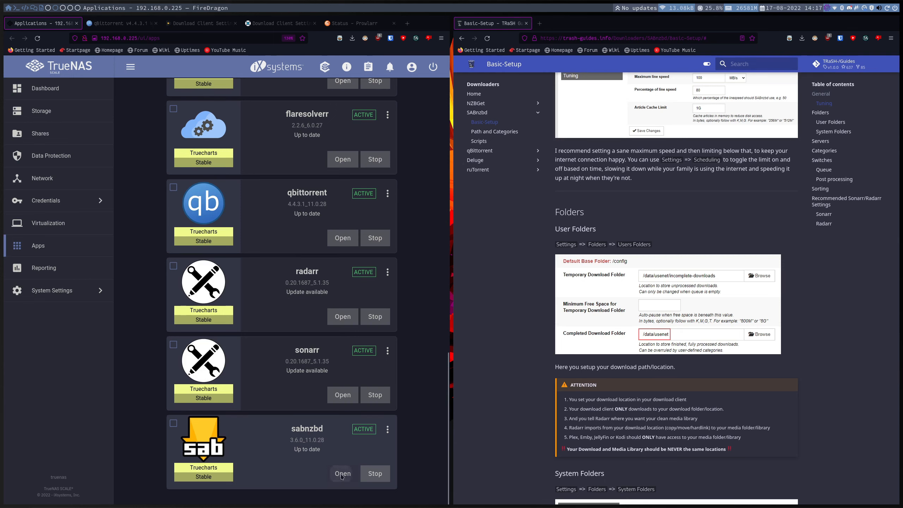
left_click(341, 475)
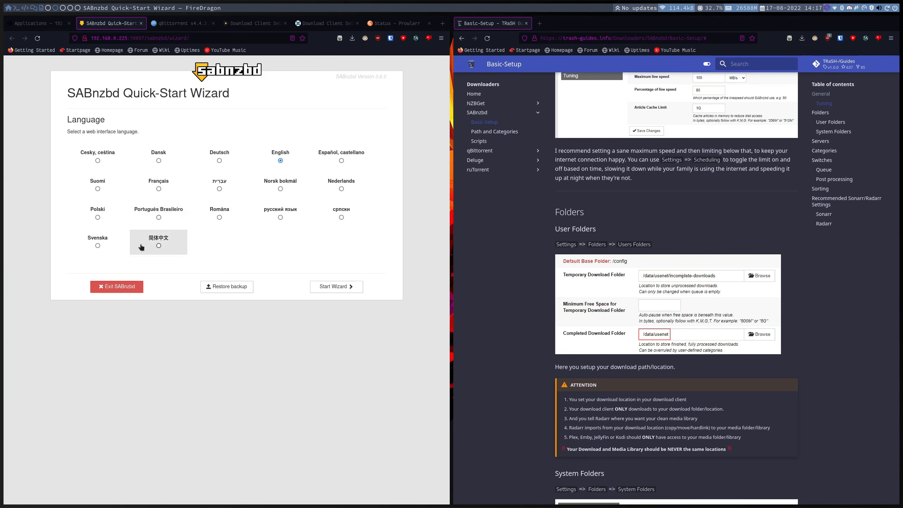
left_click(344, 287)
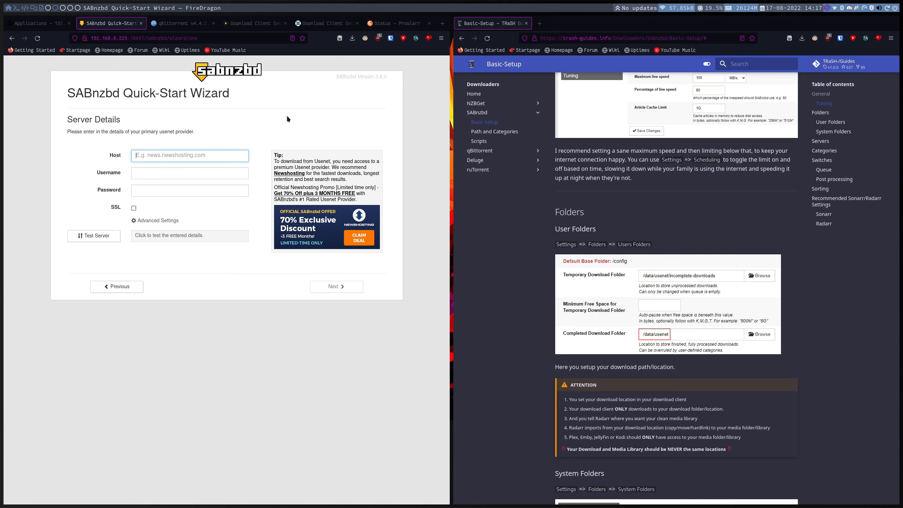
left_click(533, 116)
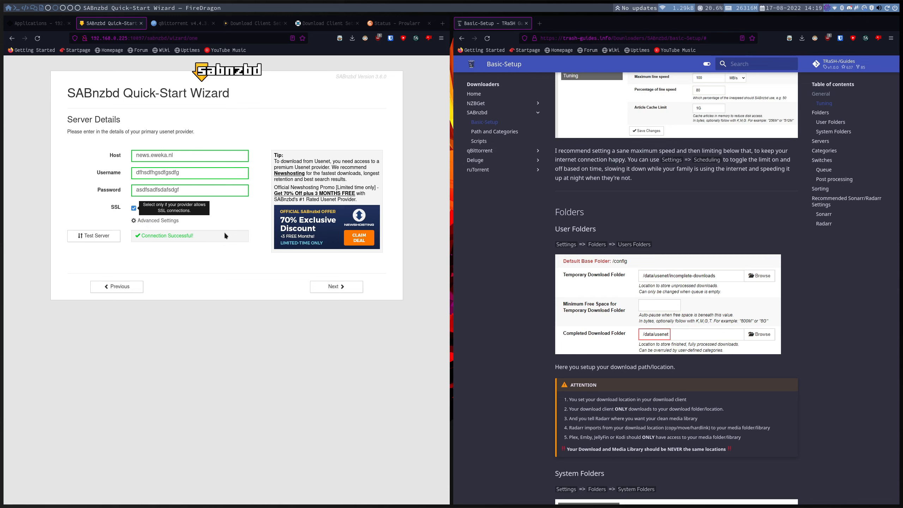
Finish the Quick-Start Wizard after the server details and open SABnzbd's General configuration page.
left_click(348, 289)
left_click(238, 311)
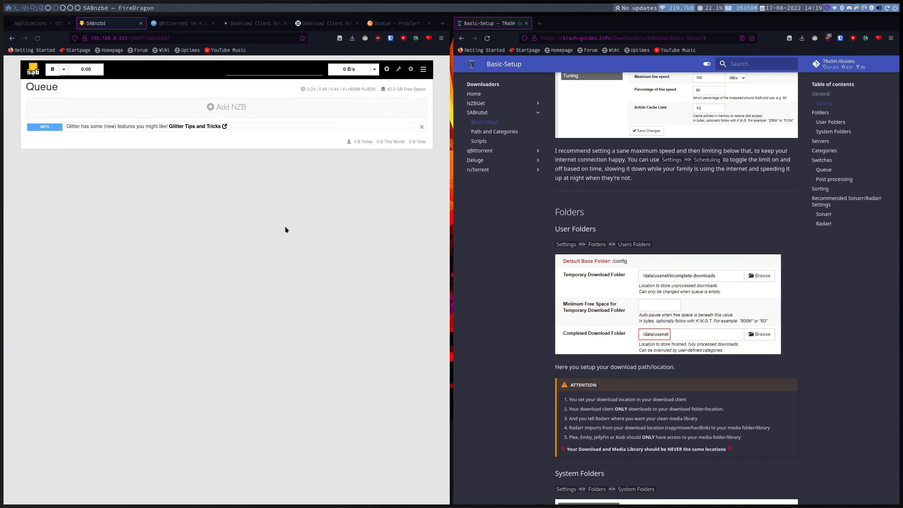
left_click(411, 69)
left_click(62, 63)
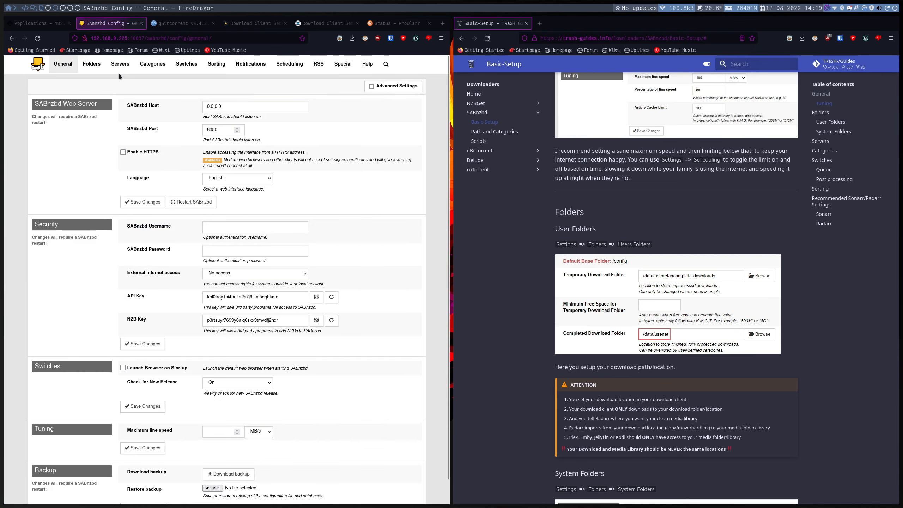
Find the guide's Tuning section and enable Advanced Settings on SABnzbd's General page to reveal the matching options.
key("ctrl+plus")
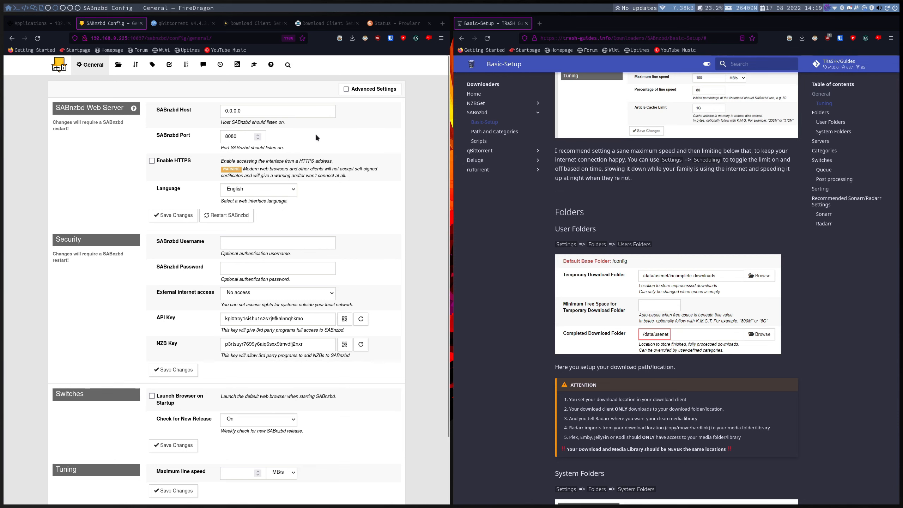
scroll(575, 173, "up", 4)
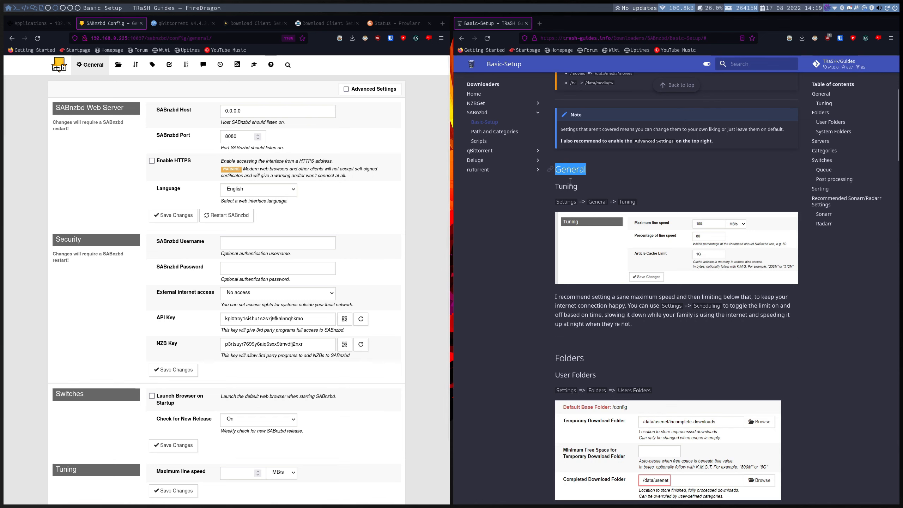
double_click(567, 186)
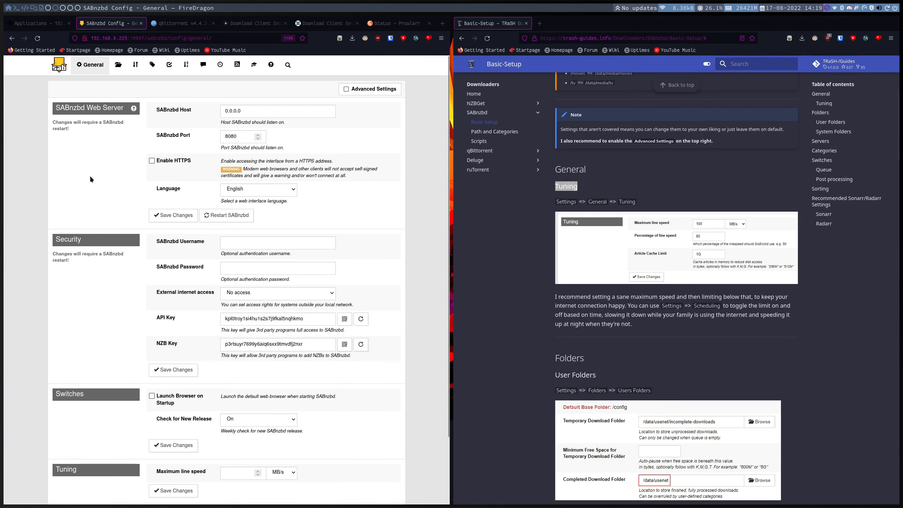
scroll(90, 175, "down", 2)
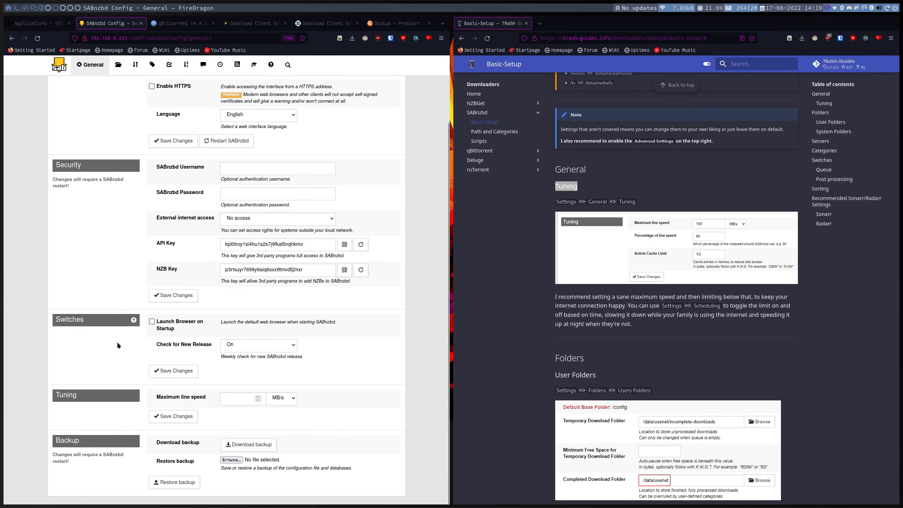
scroll(116, 340, "up", 2)
left_click(358, 93)
scroll(195, 201, "down", 9)
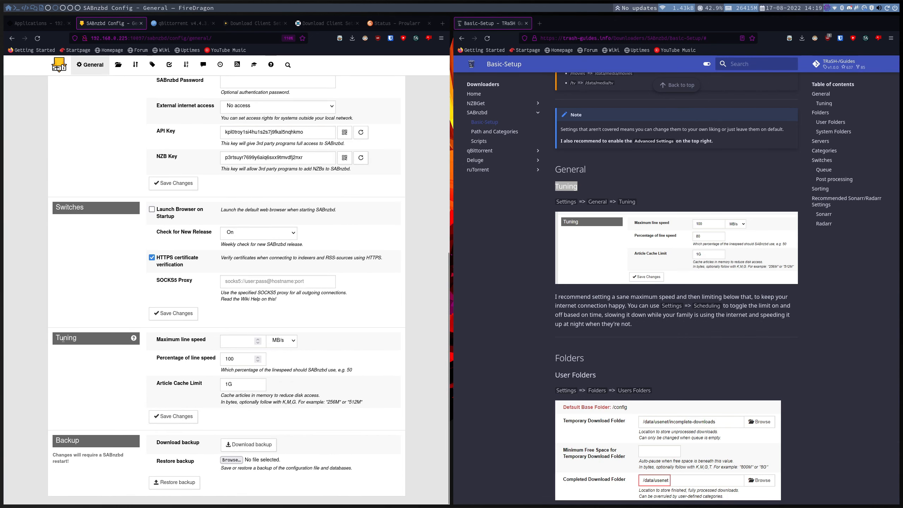
Set the maximum line speed in SABnzbd's Tuning section to 100 MB/s.
left_click(243, 341)
type("10-")
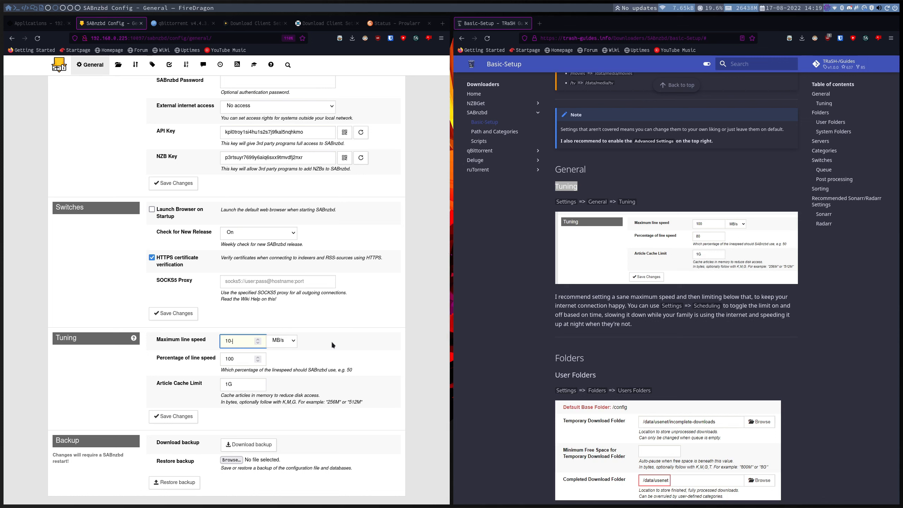
type("000")
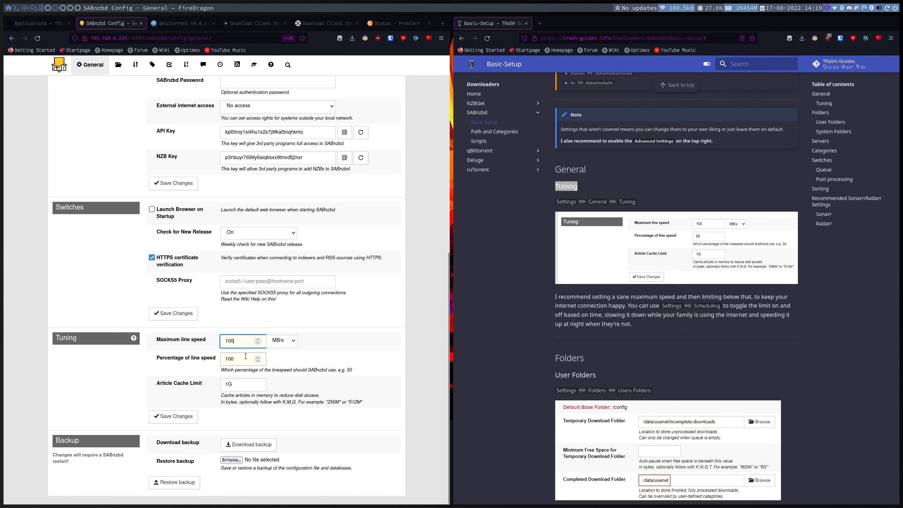
Set the percentage of line speed to 80, save the Tuning changes and accept the SABnzbd restart.
double_click(242, 359)
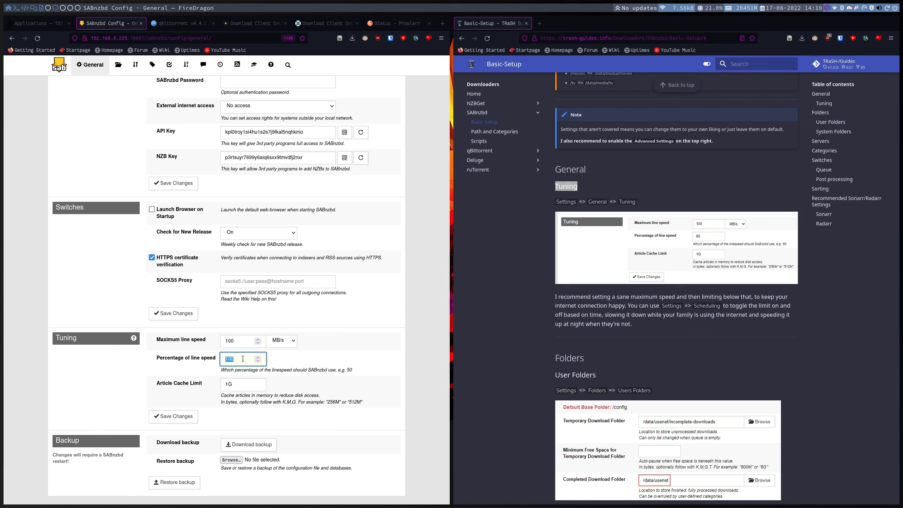
type("80")
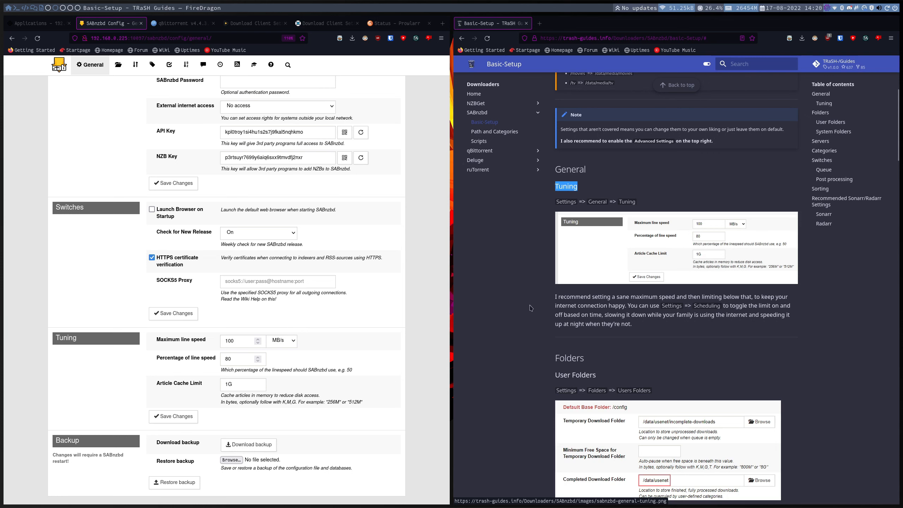
left_click(177, 417)
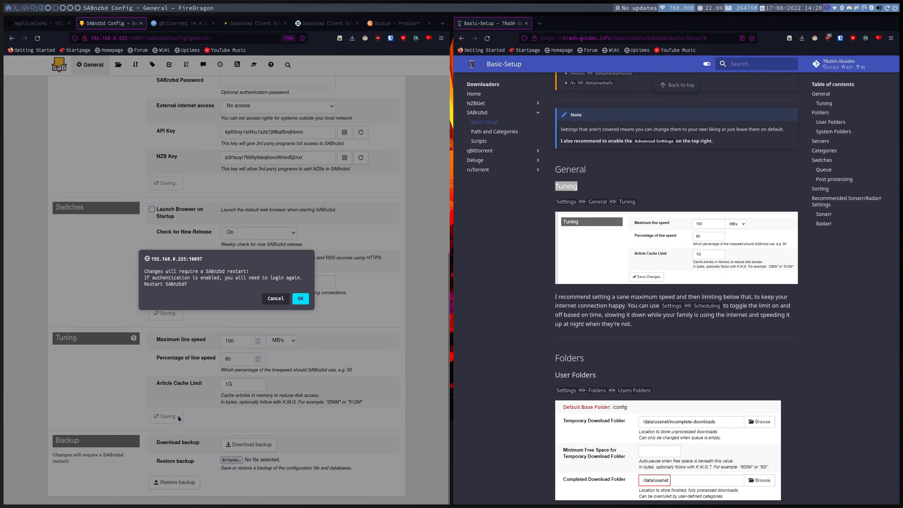
left_click(301, 298)
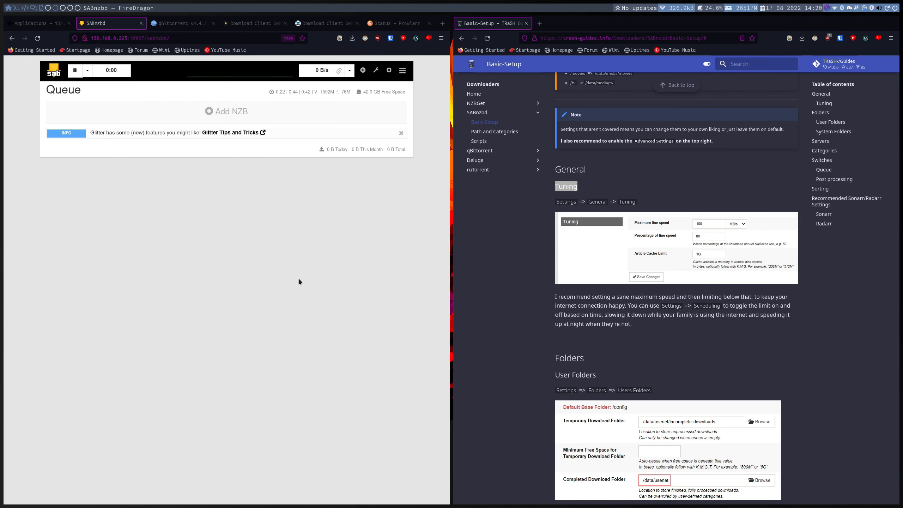
Open SABnzbd's Folders configuration with Advanced Settings turned off, and bring up the guide's User Folders section.
left_click(389, 70)
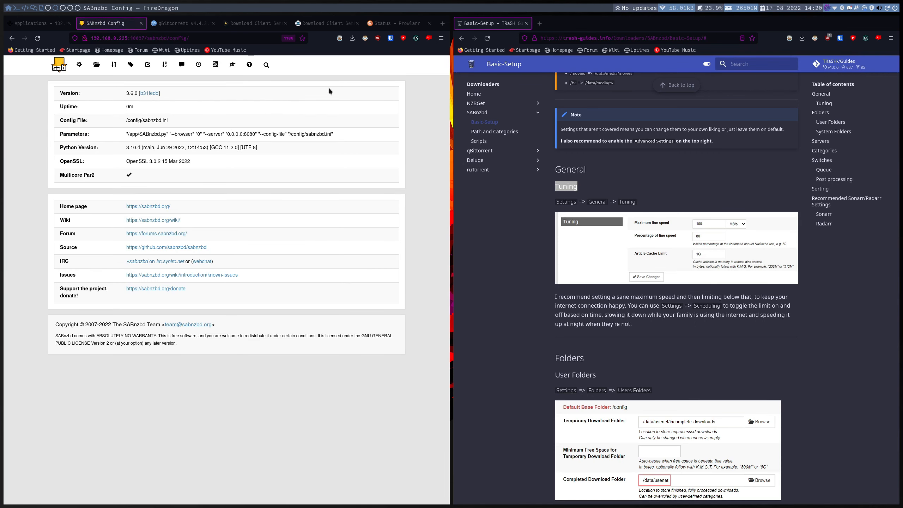
left_click(95, 72)
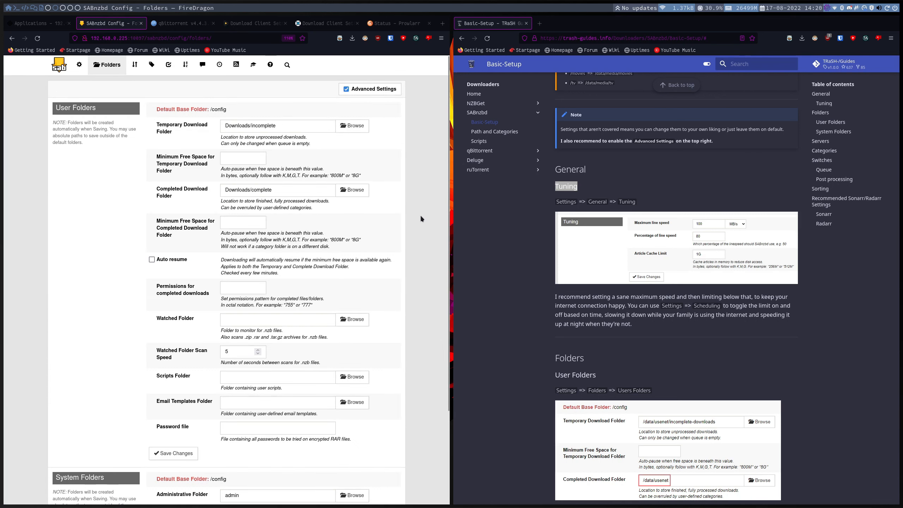
left_click(355, 91)
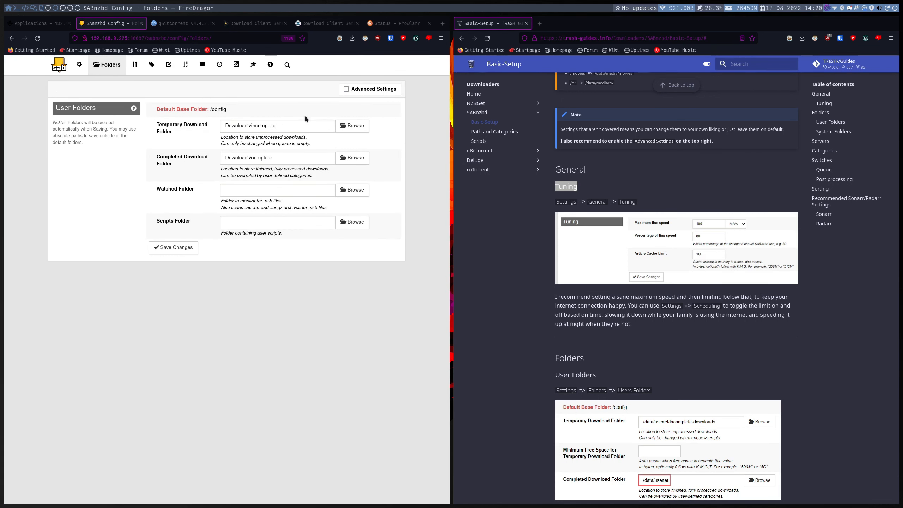
scroll(534, 192, "down", 5)
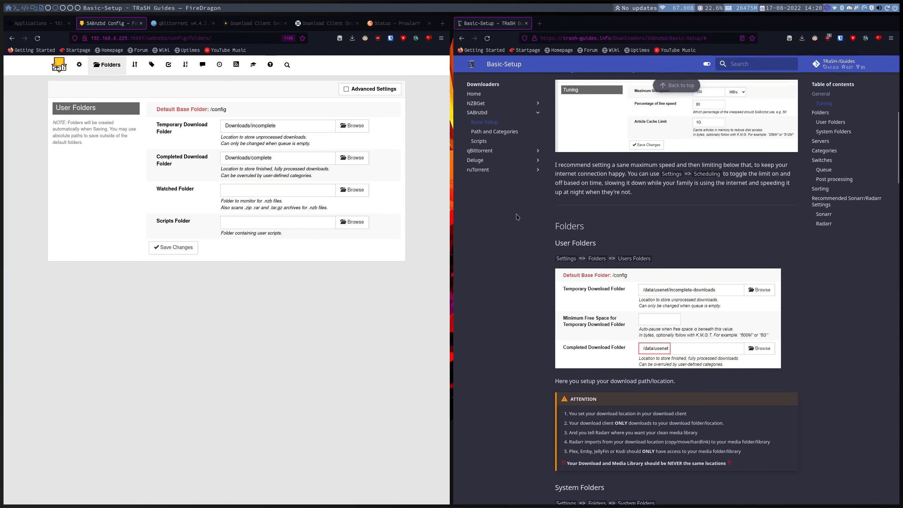
Set the Temporary Download Folder to nzb/incomplete and the Completed Download Folder to nzb/complete.
left_click(285, 123)
left_click_drag(285, 123, 182, 123)
left_click(249, 125)
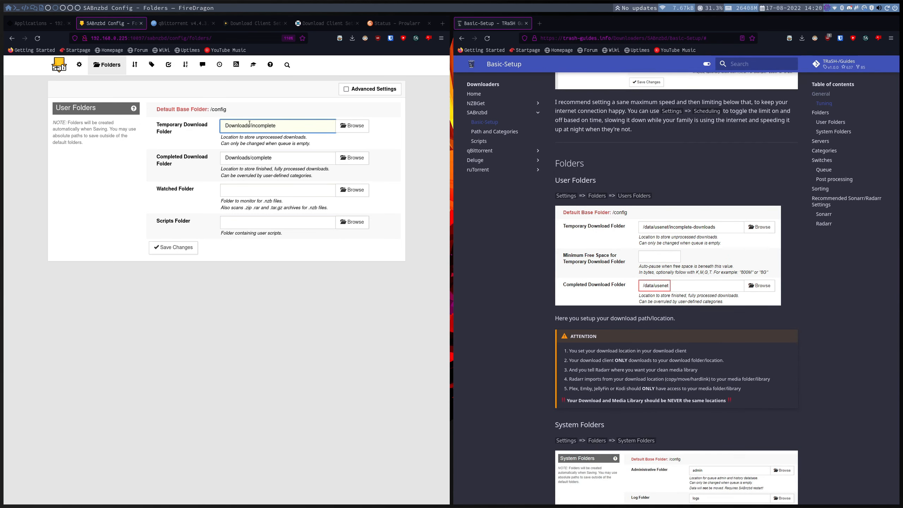
left_click_drag(249, 124, 194, 128)
type("nzb")
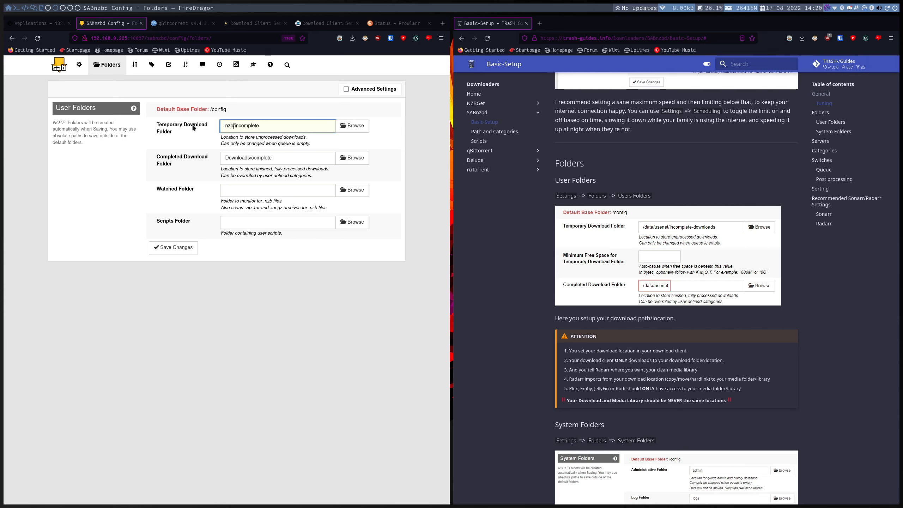
double_click(243, 156)
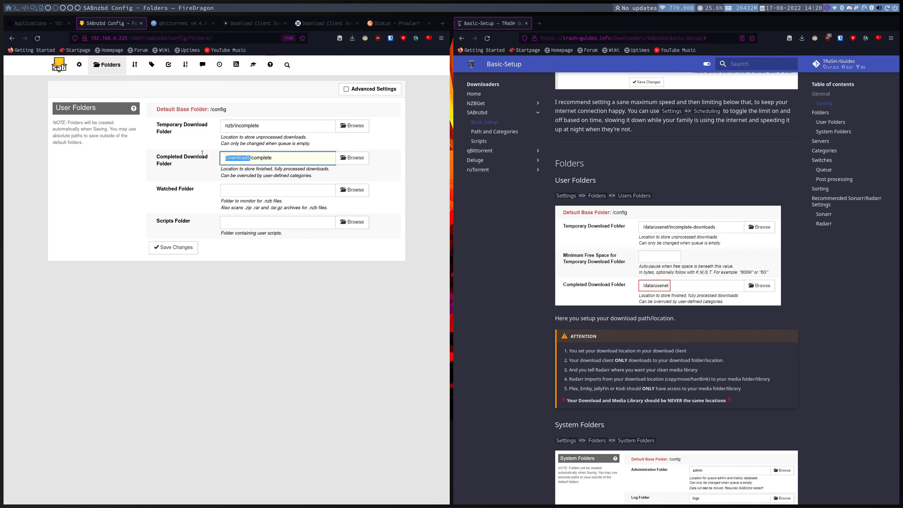
type("nzb")
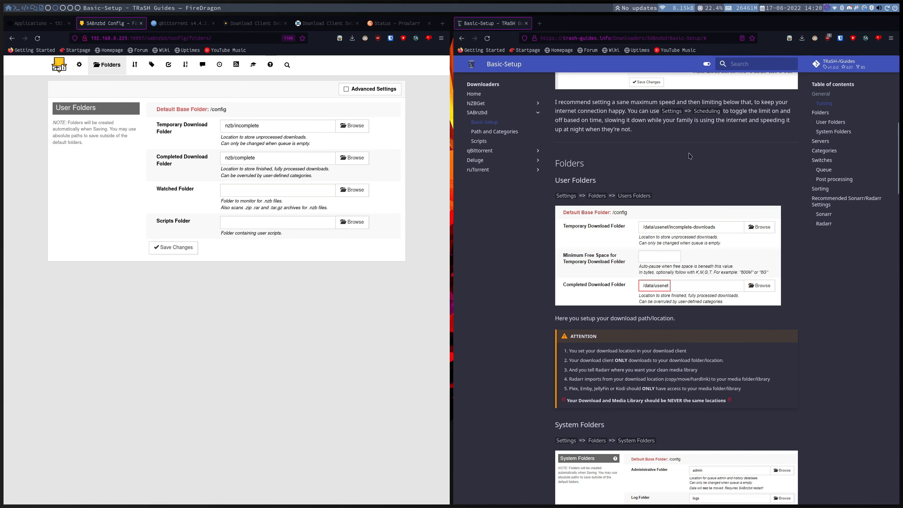
Set the Watched Folder to /nzb/nzb and the Scripts Folder to /nzb/scripts, and save the folder changes.
left_click(296, 186)
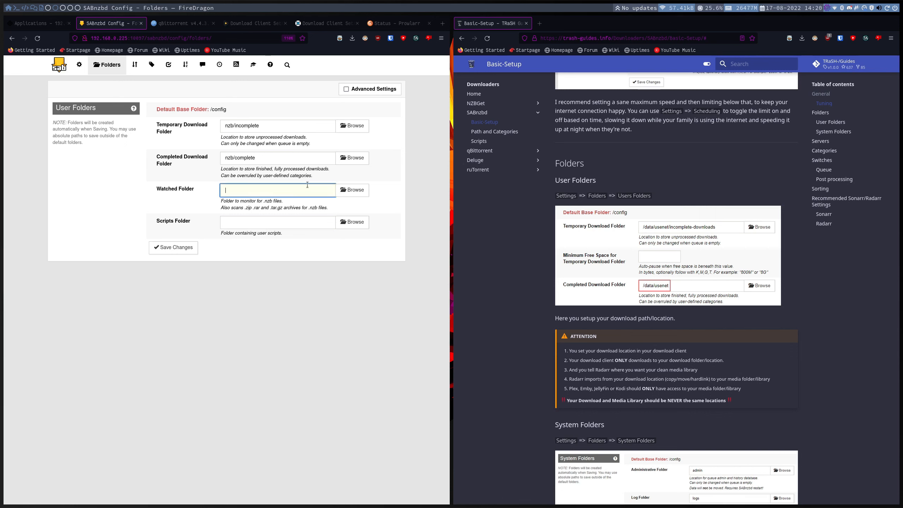
type("/nzb")
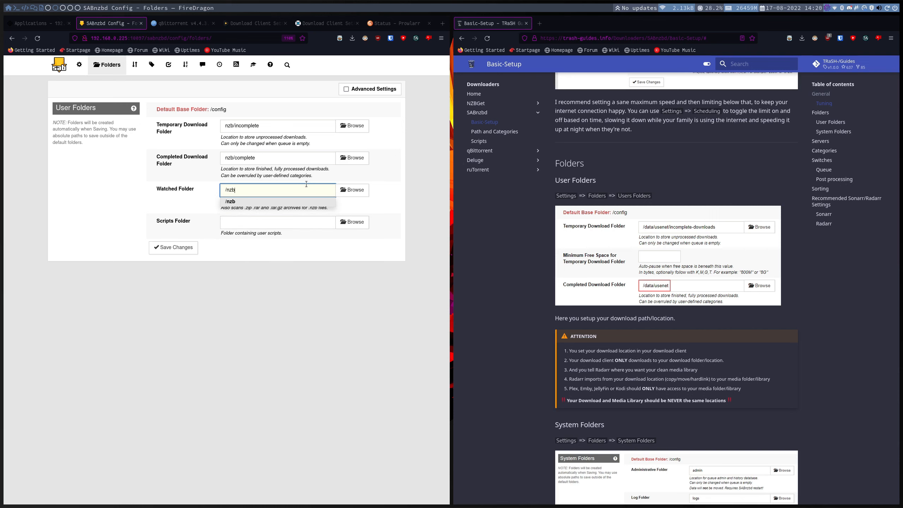
type("/nzb")
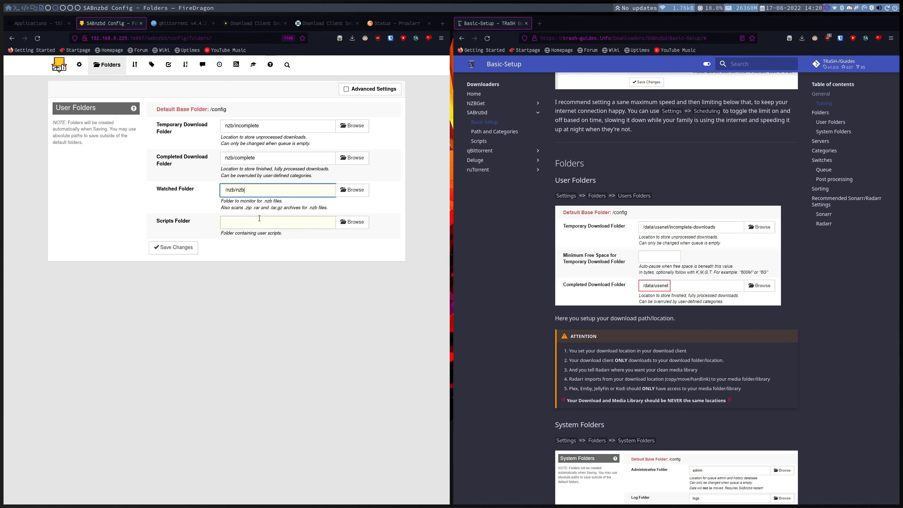
left_click_drag(250, 188, 235, 188)
left_click(265, 224)
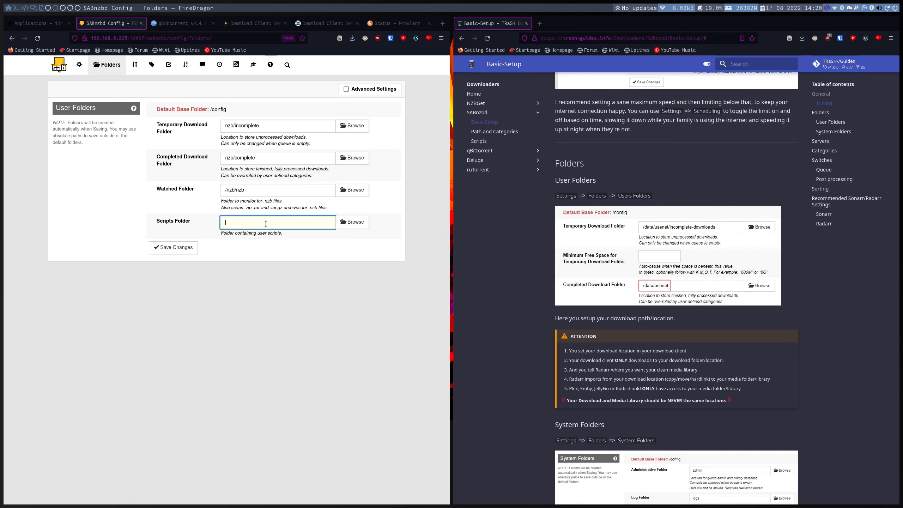
type("/nzb/scripts")
left_click(178, 249)
left_click(178, 248)
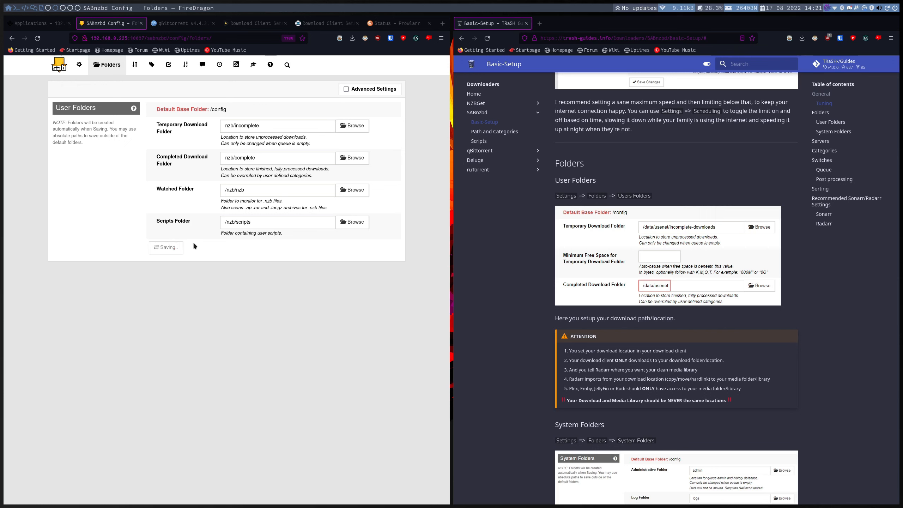
Open SABnzbd's Categories page by way of Servers, and read the guide's Servers, Categories and Switches sections.
left_click(131, 66)
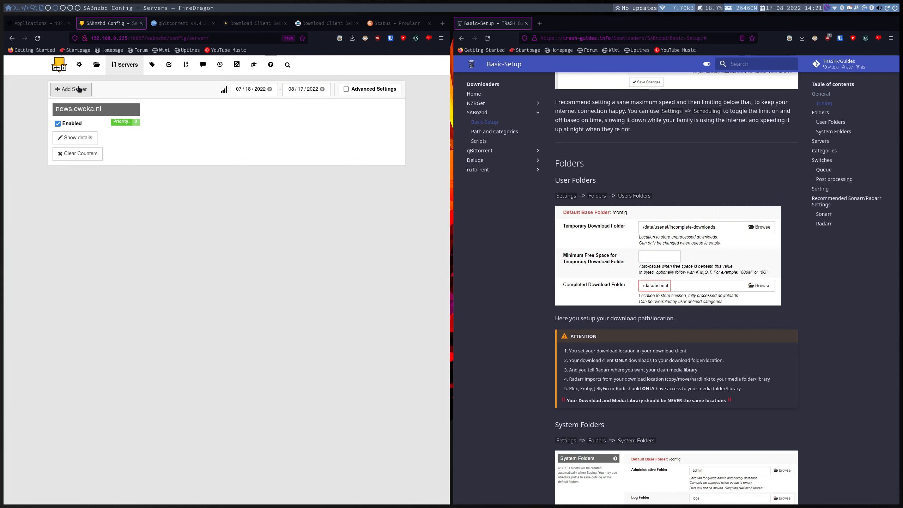
left_click(143, 67)
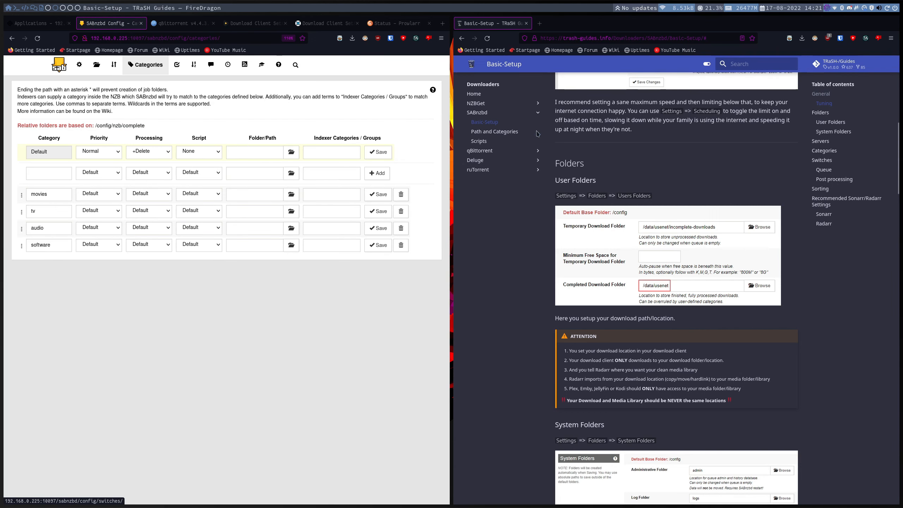
scroll(696, 191, "down", 8)
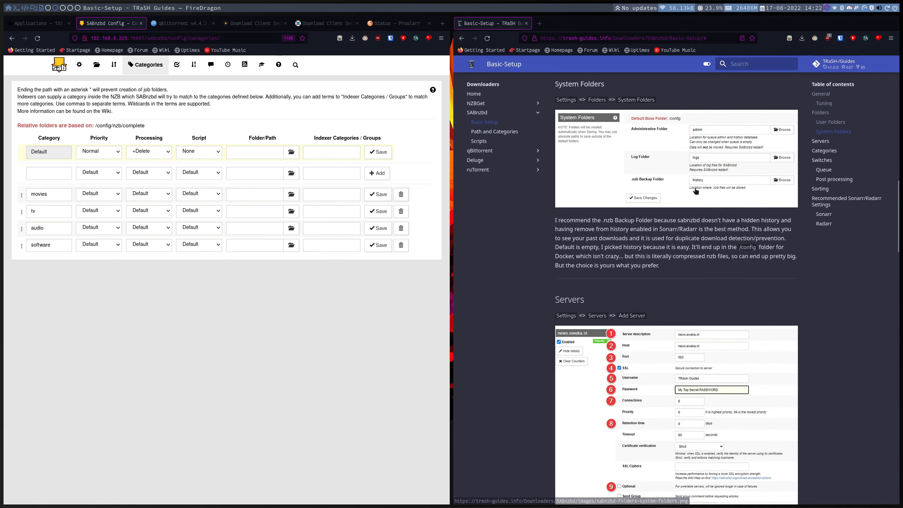
scroll(696, 192, "down", 7)
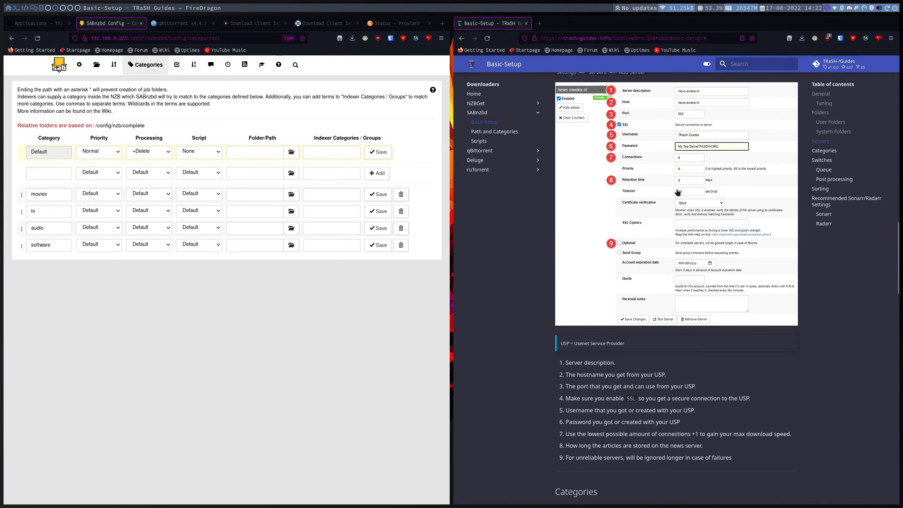
scroll(677, 192, "up", 2)
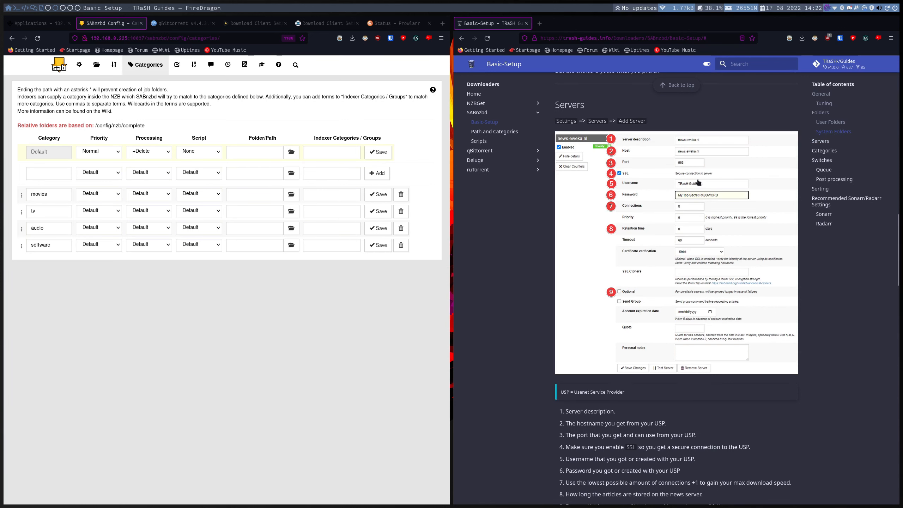
scroll(665, 221, "down", 1)
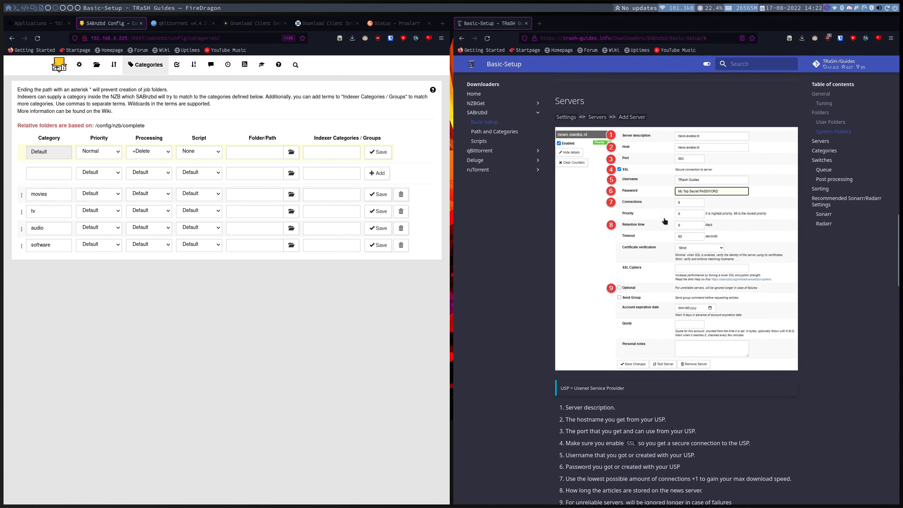
scroll(663, 221, "down", 3)
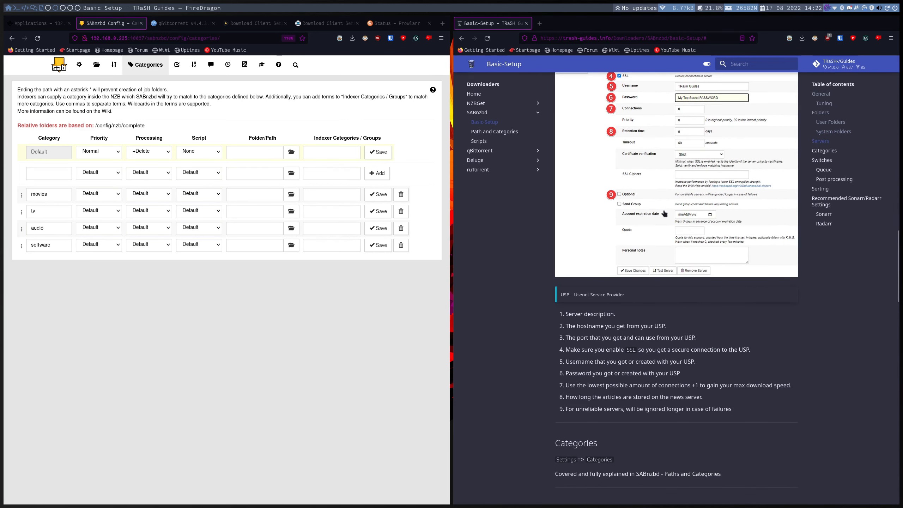
scroll(664, 214, "up", 2)
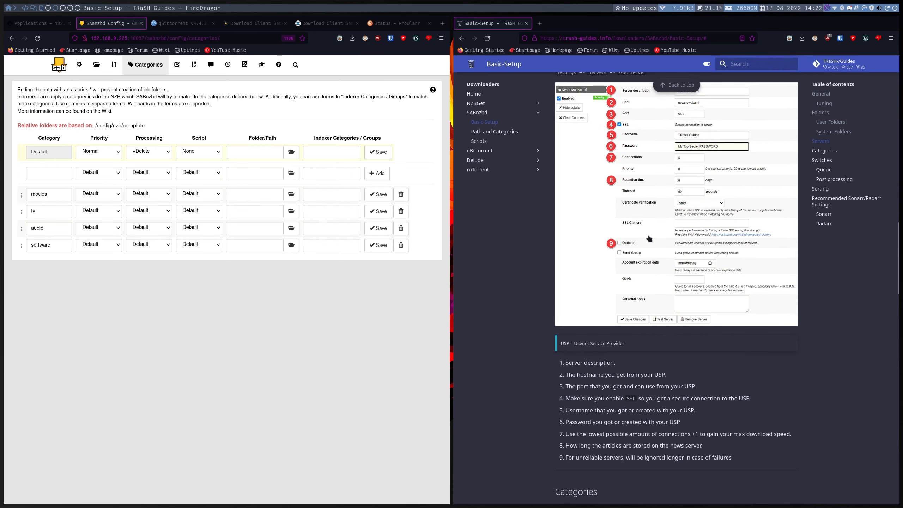
scroll(649, 238, "down", 4)
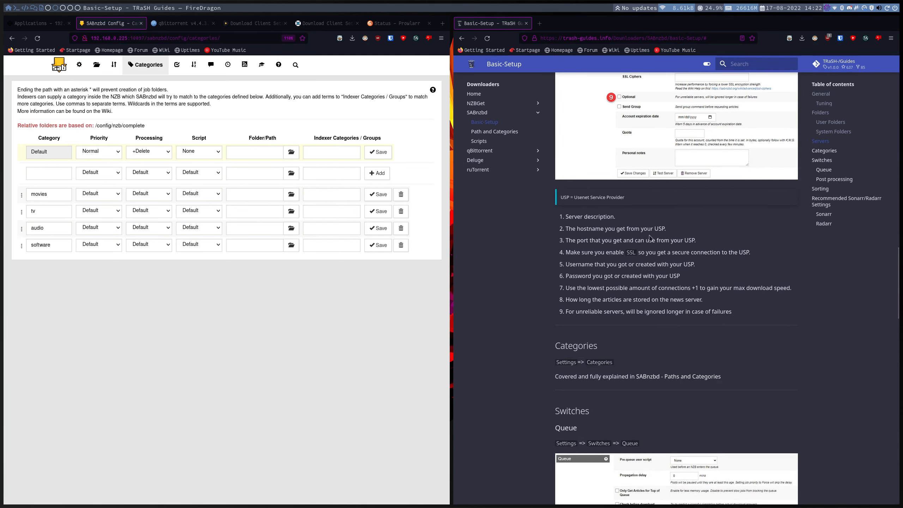
scroll(650, 237, "down", 4)
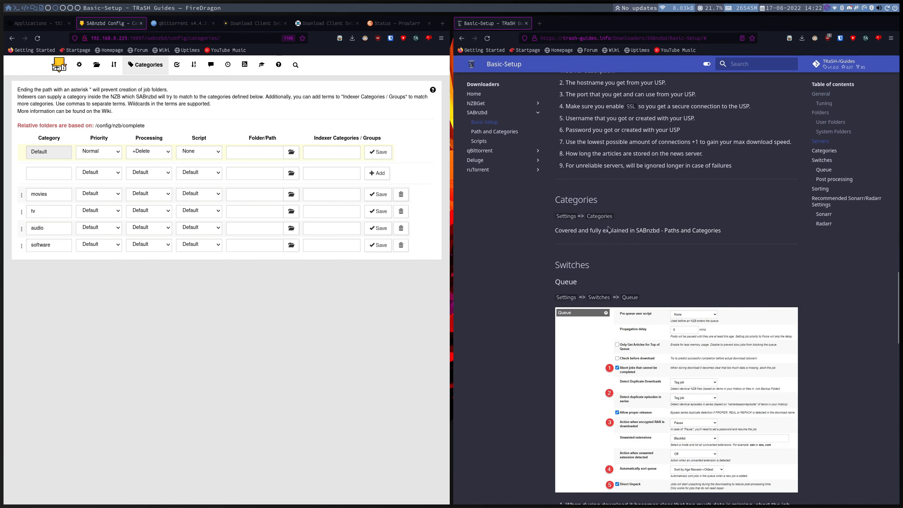
scroll(609, 228, "up", 4)
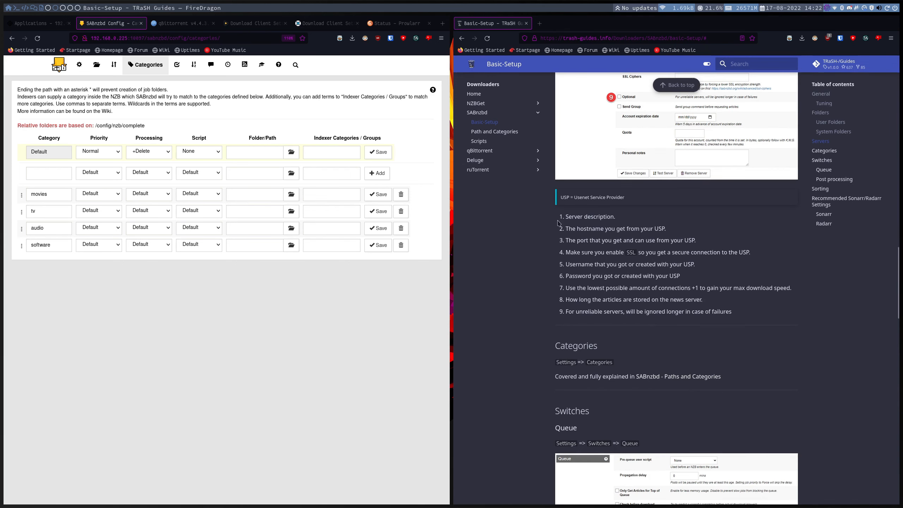
left_click_drag(583, 299, 605, 285)
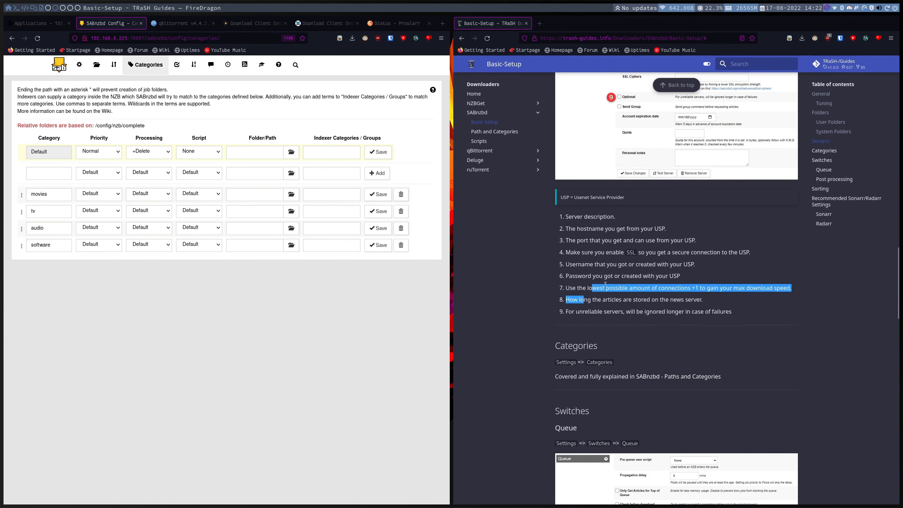
scroll(612, 219, "up", 6)
scroll(621, 290, "down", 7)
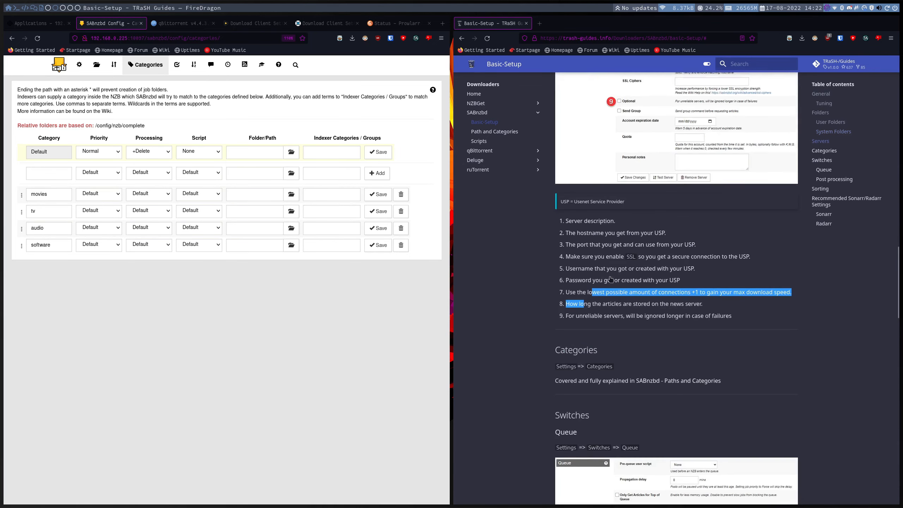
scroll(621, 290, "down", 5)
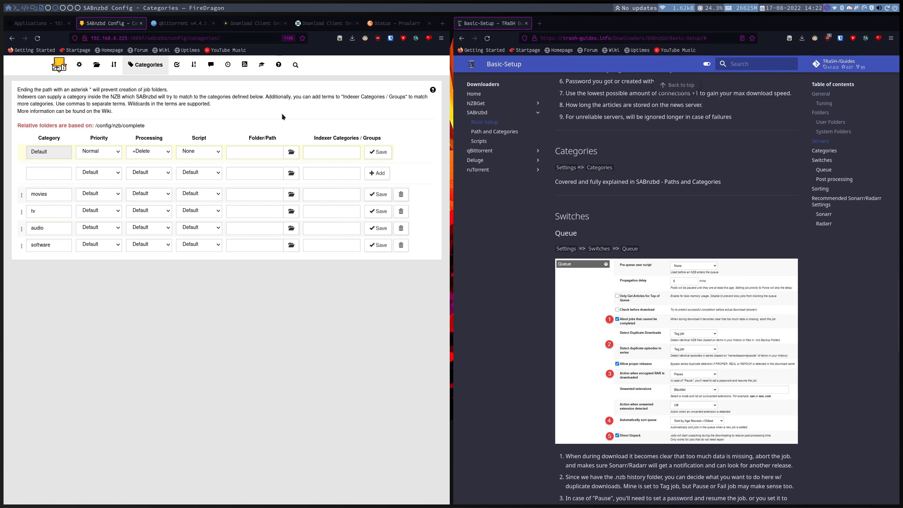
scroll(544, 191, "down", 3)
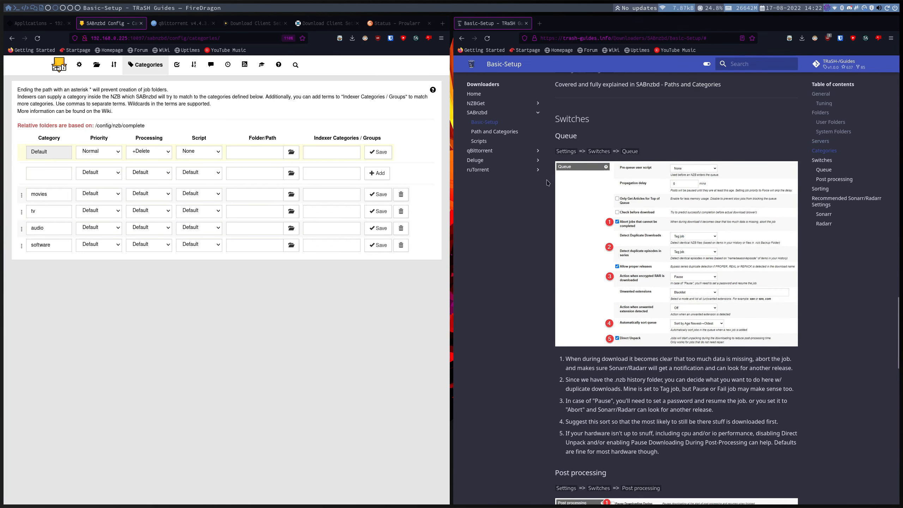
Try to rename the tv category to series without saving it.
left_click(53, 210)
double_click(52, 211)
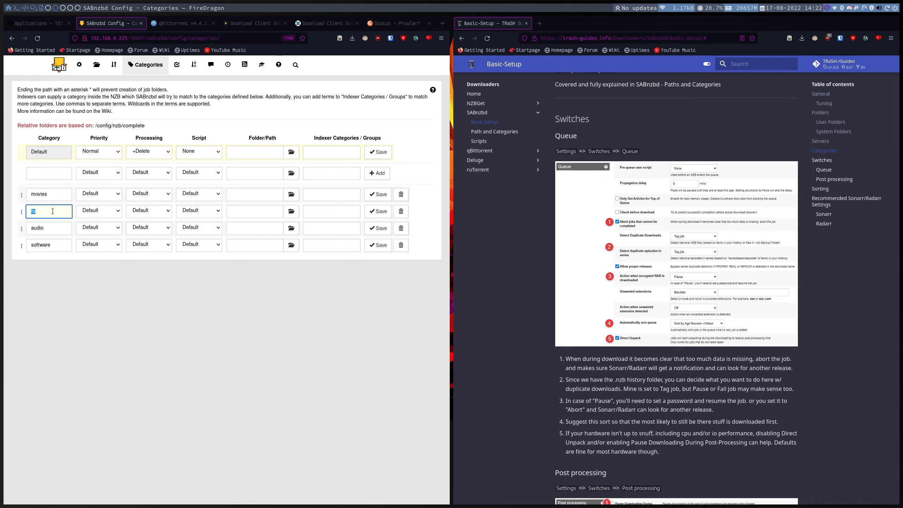
type("series")
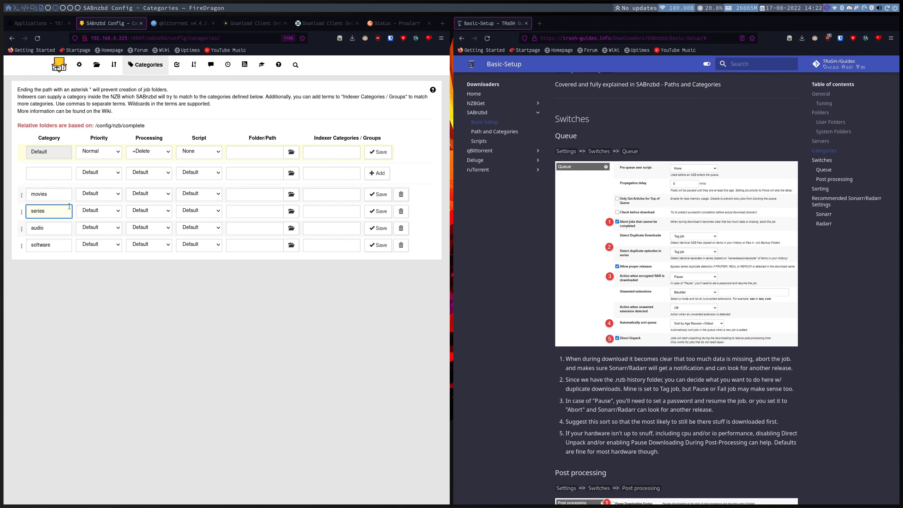
left_click(324, 23)
left_click(111, 23)
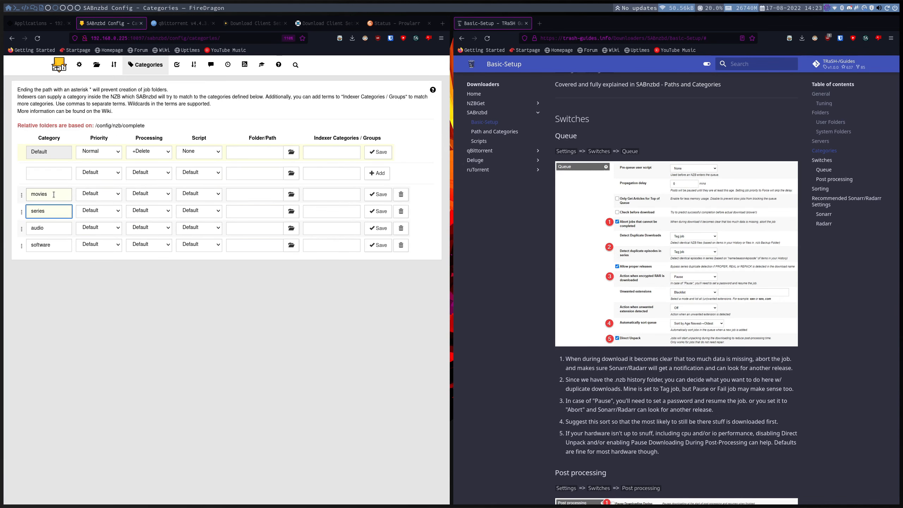
Delete the audio category from the category list.
double_click(54, 195)
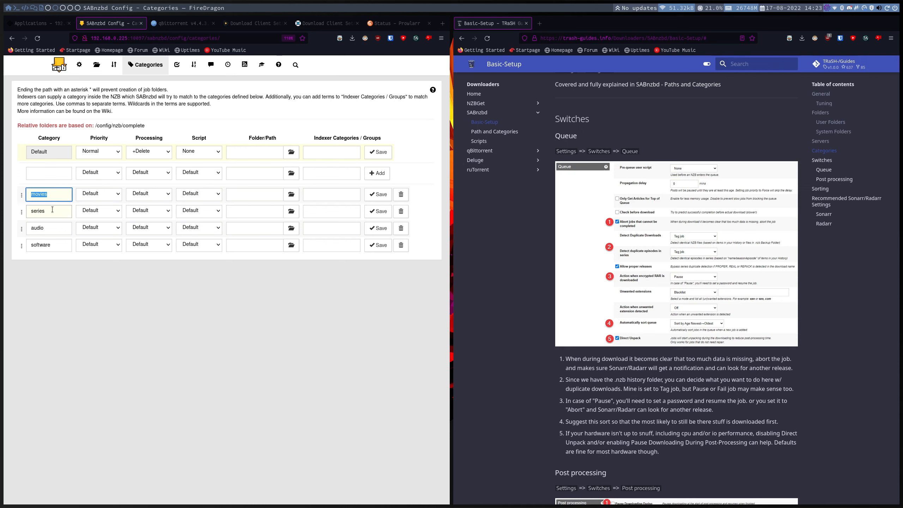
double_click(52, 210)
double_click(59, 228)
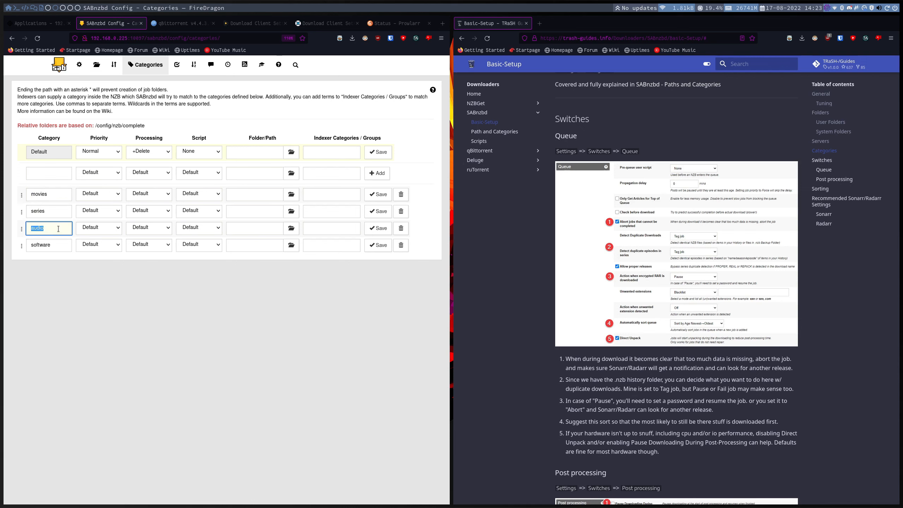
left_click(401, 228)
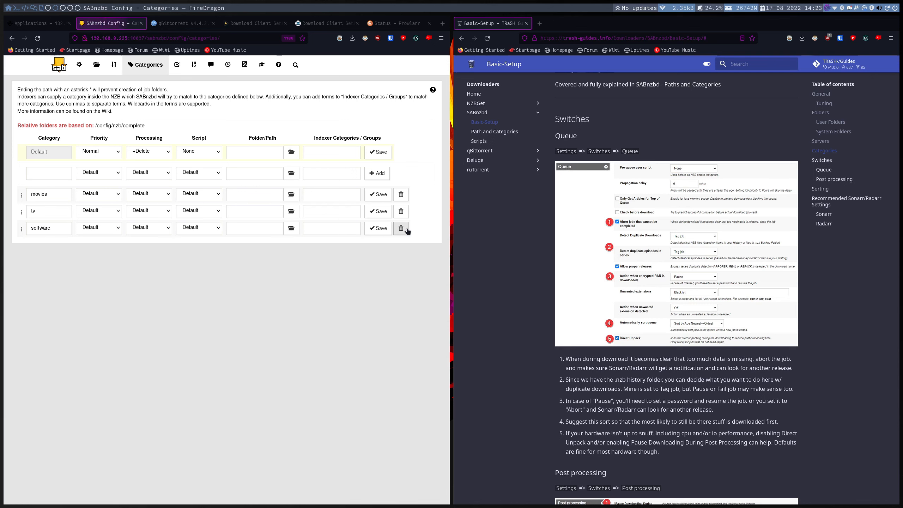
Rename the tv category to series and save it.
double_click(59, 212)
type("ser")
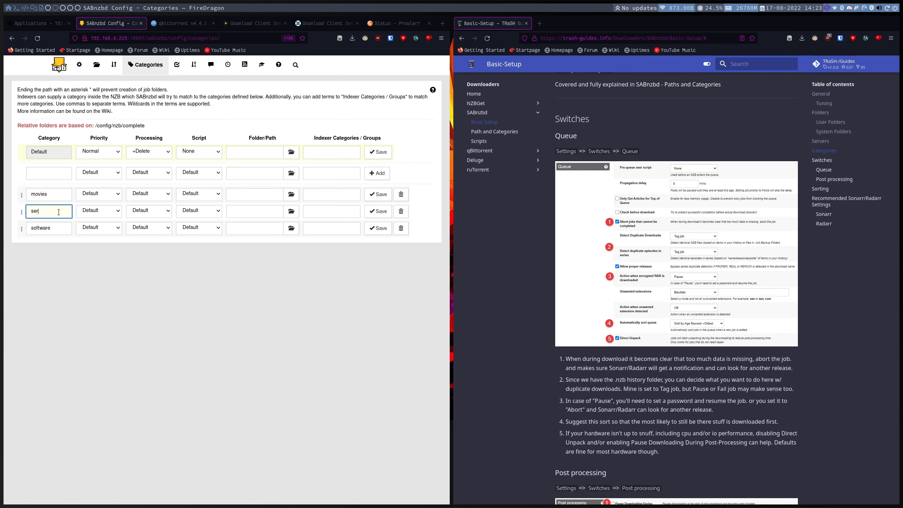
type("ies")
left_click(378, 212)
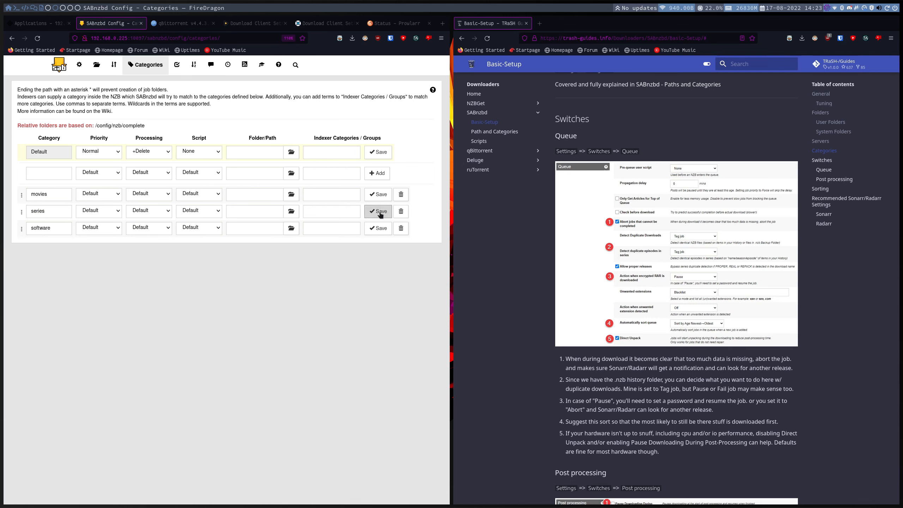
Try to choose /config/nzb/complete as the movies category's folder in the folder browser.
left_click(289, 195)
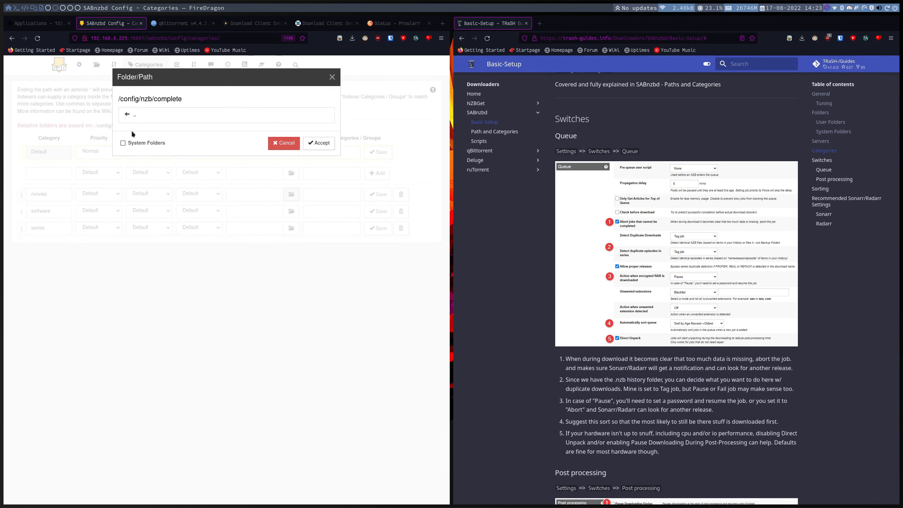
left_click(130, 115)
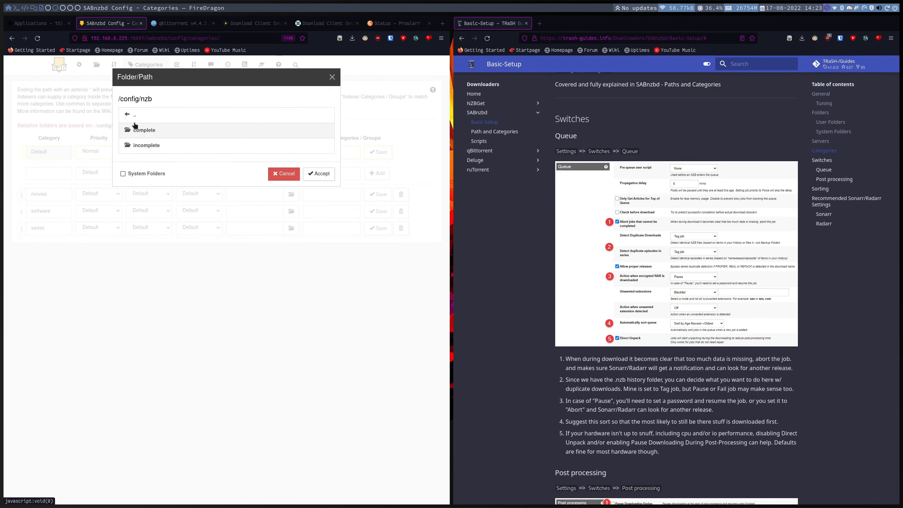
left_click(162, 130)
left_click(322, 142)
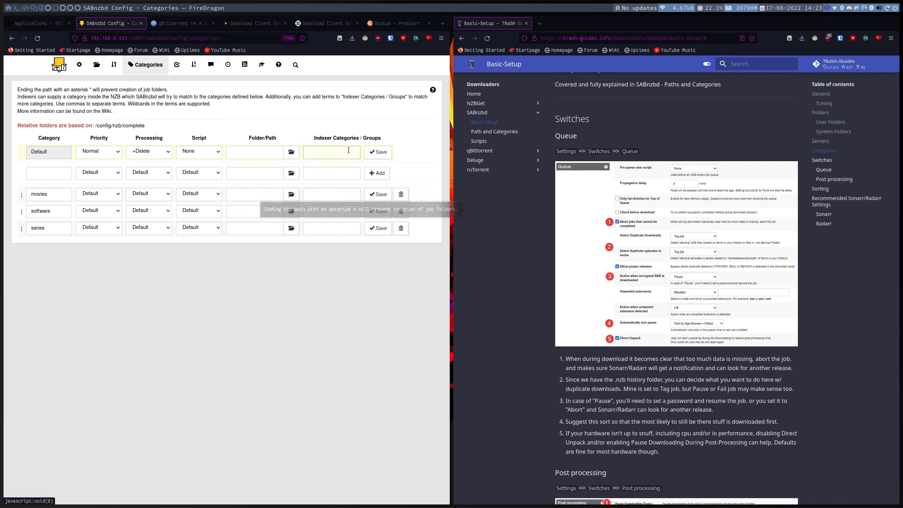
Set the series category's Folder/Path to /nzb/completed/series, all in lowercase, and save it.
left_click(239, 223)
type("nzb/completed/Series")
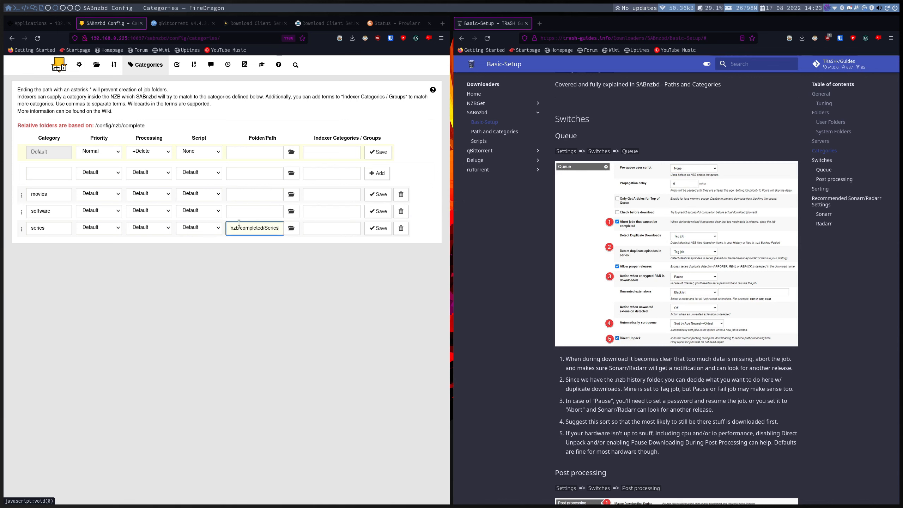
left_click(267, 227)
key("BackSpace")
type("s")
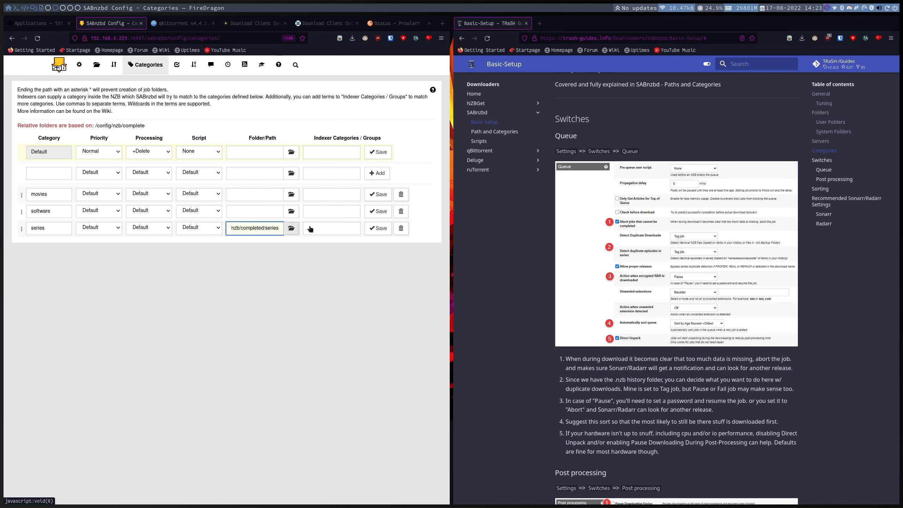
left_click(376, 229)
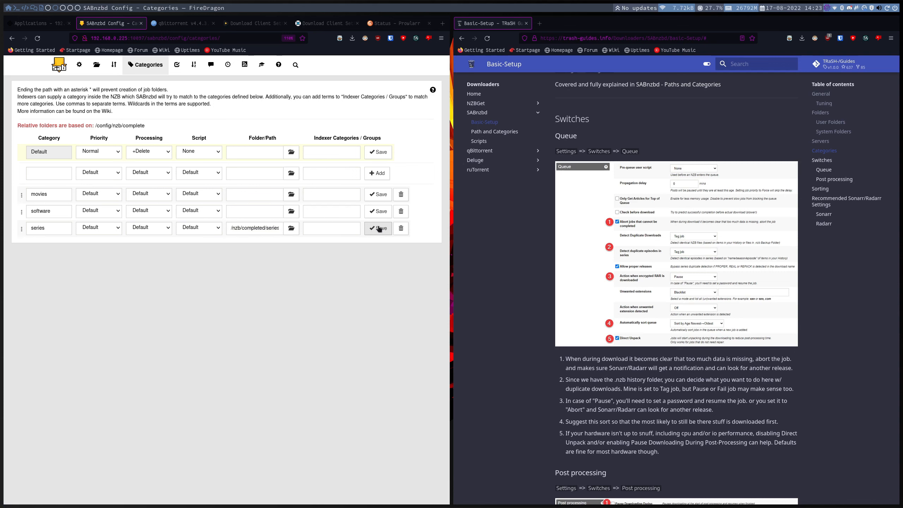
left_click_drag(229, 226, 266, 225)
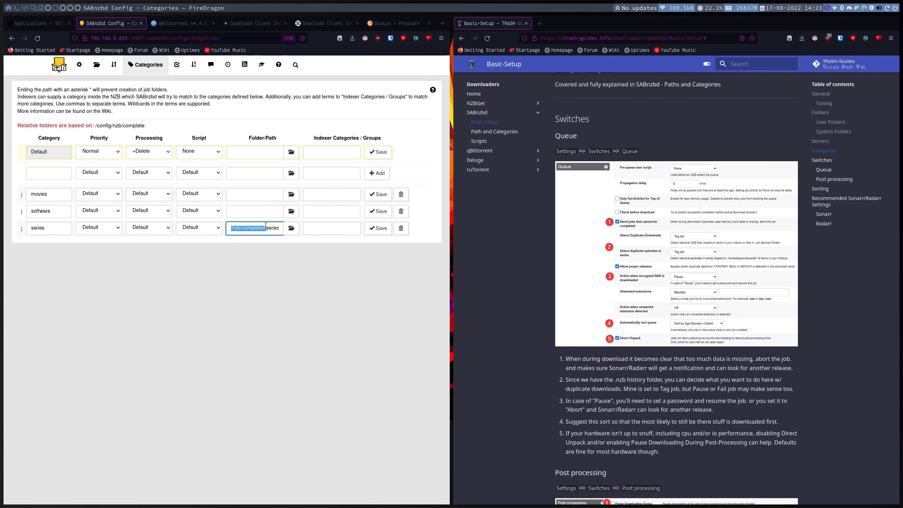
left_click_drag(266, 225, 311, 229)
left_click(269, 226)
double_click(266, 226)
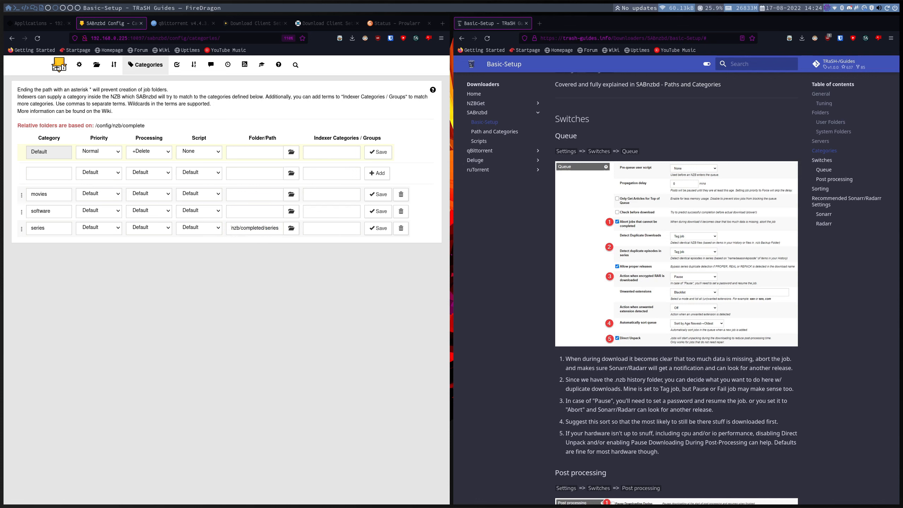
Set the movies category's Folder/Path to /nzb/completed/movies, save it, and delete the software category.
left_click(265, 194)
type("zb/completed/Movies")
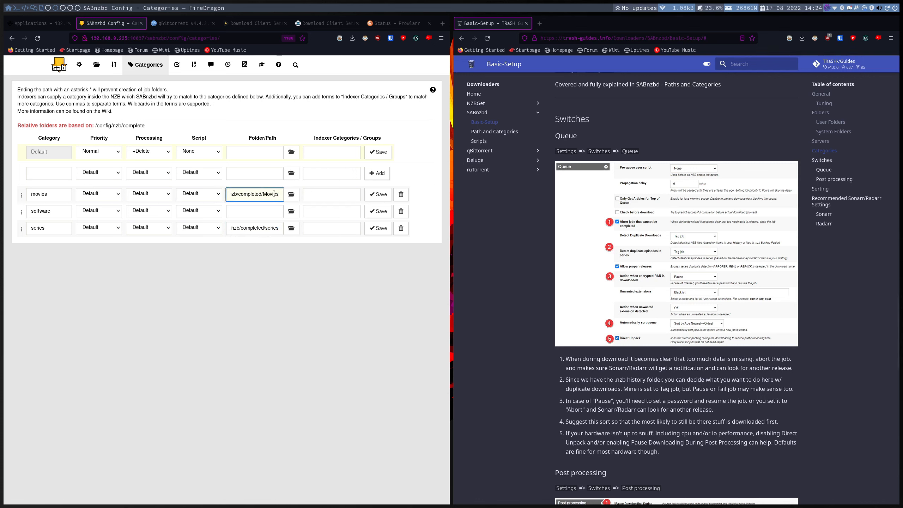
left_click(266, 194)
key("BackSpace")
type("m")
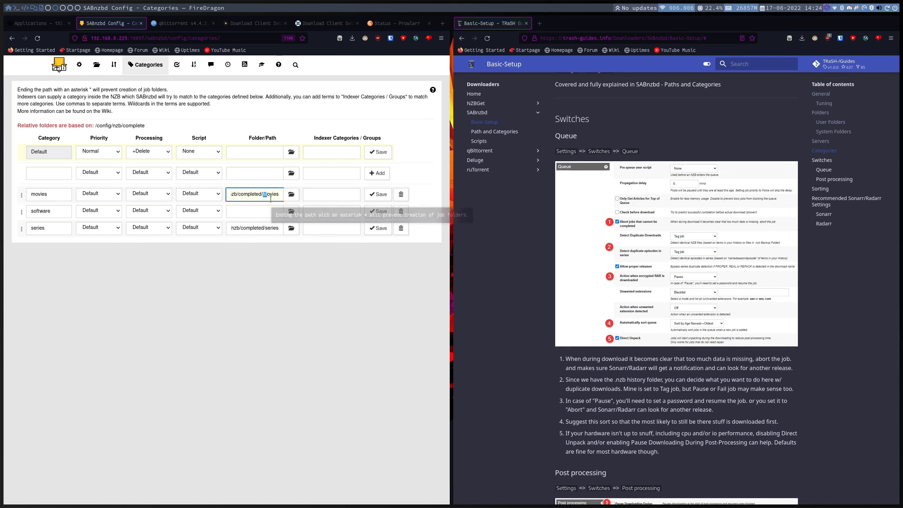
key("Return")
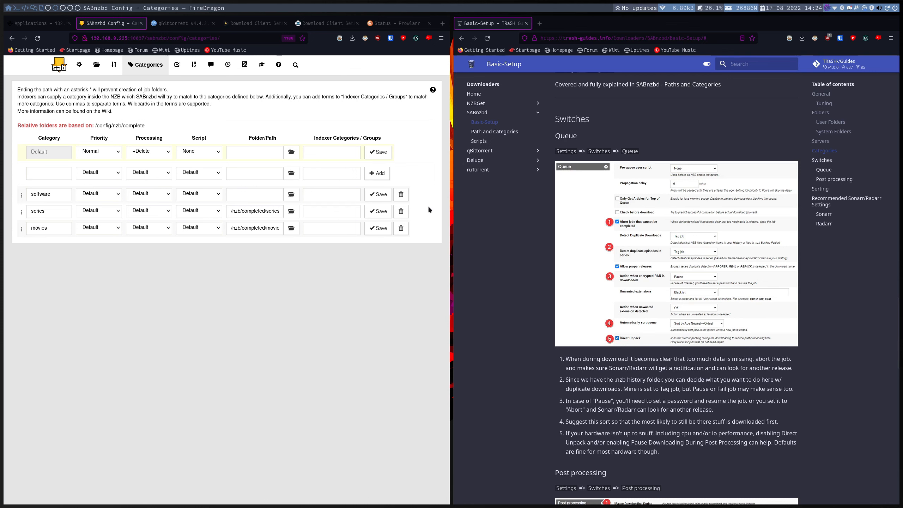
left_click(402, 194)
Add a category named manual with the Folder/Path /nzb/completed/manual, reusing the path of the series category.
left_click(56, 173)
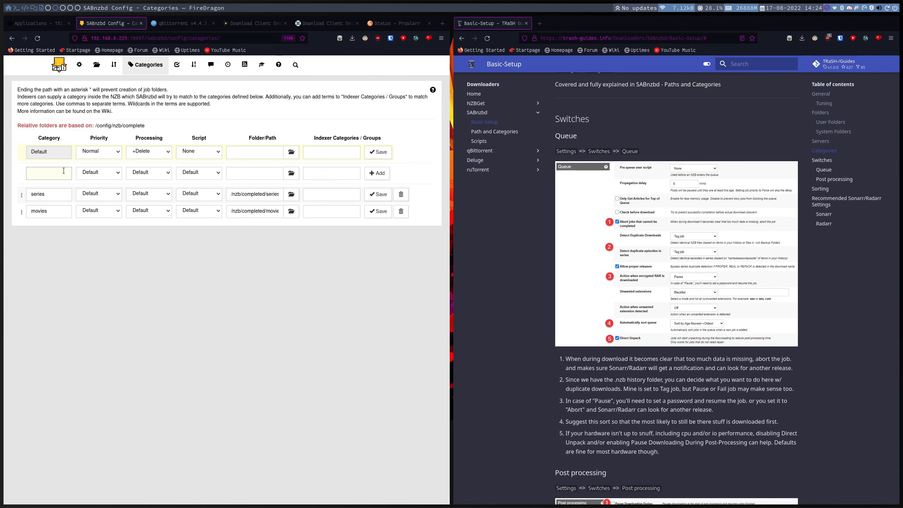
type("manual")
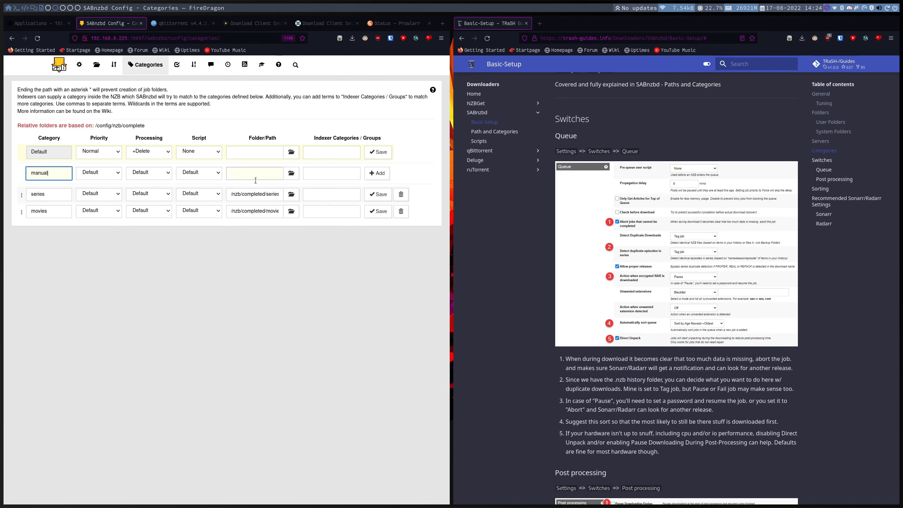
triple_click(236, 194)
key("ctrl+c")
left_click(254, 171)
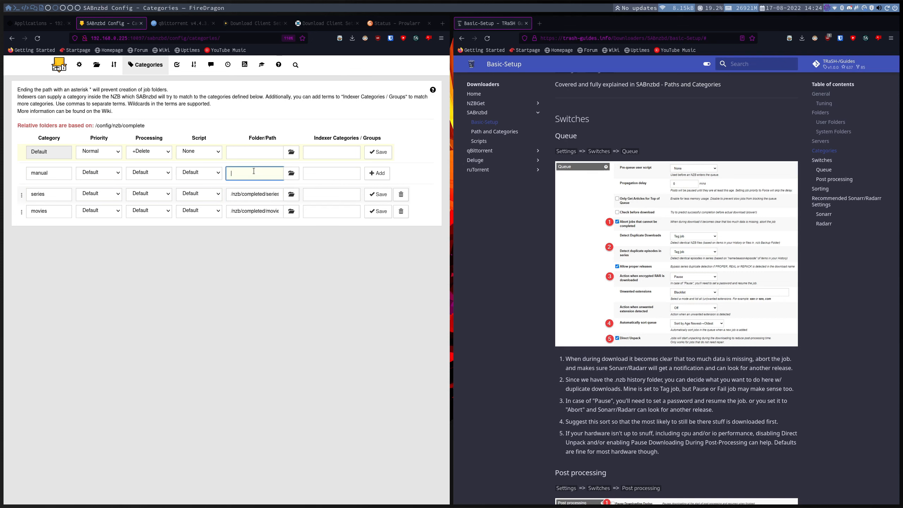
key("ctrl+v")
left_click_drag(266, 172, 281, 173)
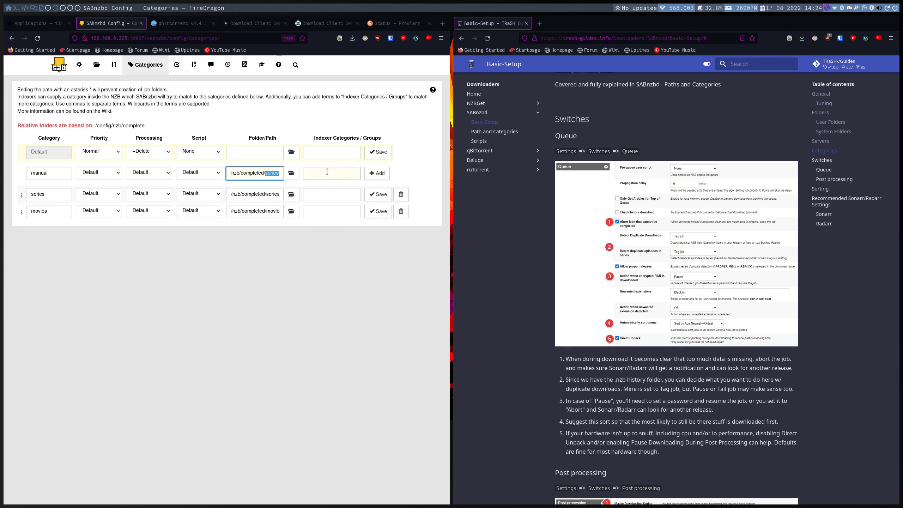
type("manual")
left_click(376, 173)
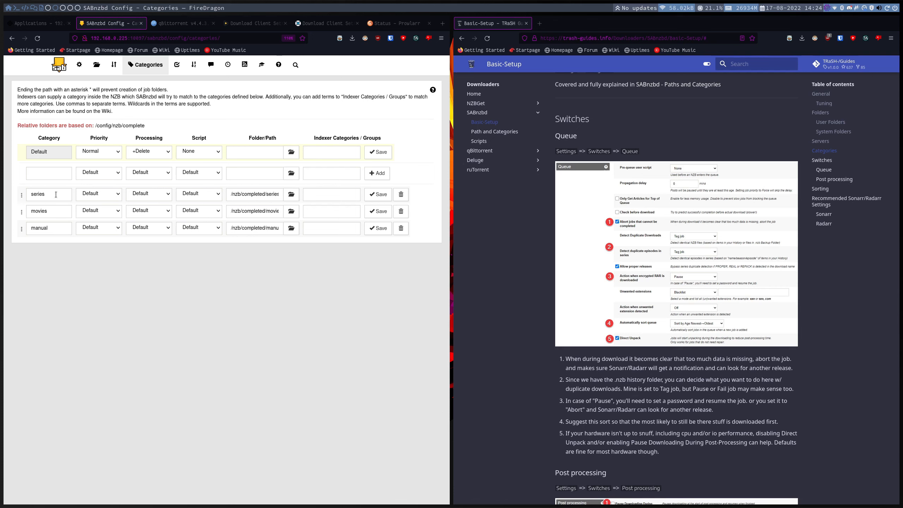
Set Indexer Categories / Groups to series for the series category and manual for the manual category, saving each.
left_click(38, 195)
key("ctrl+a")
left_click(346, 196)
type("series")
left_click(378, 194)
left_click(321, 209)
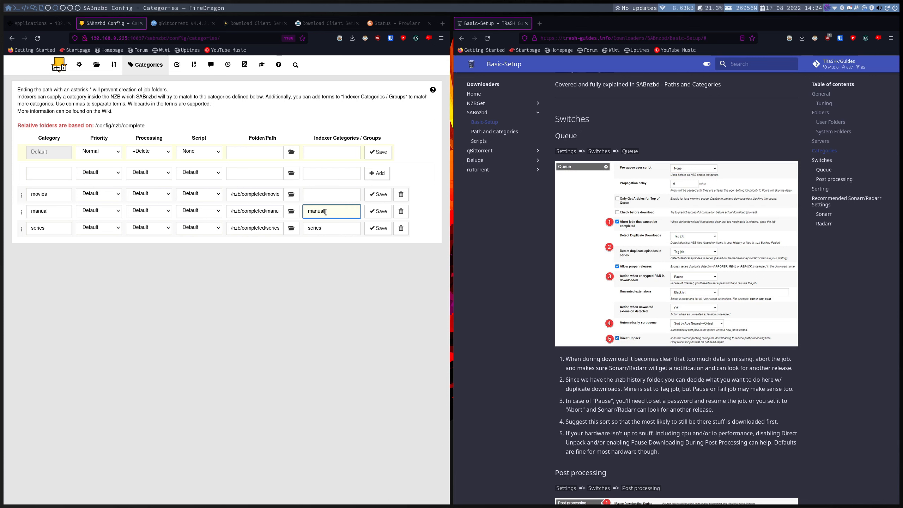
left_click(377, 211)
Set Indexer Categories / Groups to movies for the movies category and save it.
left_click(322, 195)
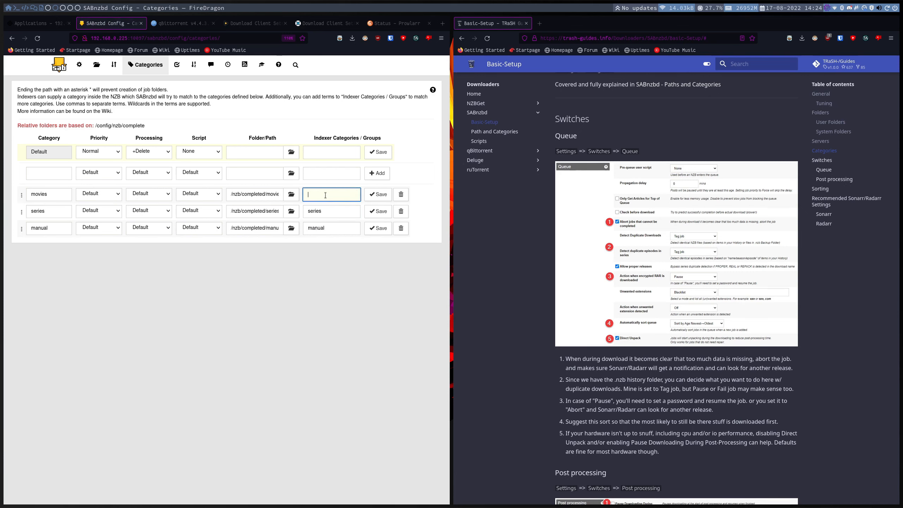
type("moviei")
key("BackSpace")
key("BackSpace")
type("es")
left_click(378, 195)
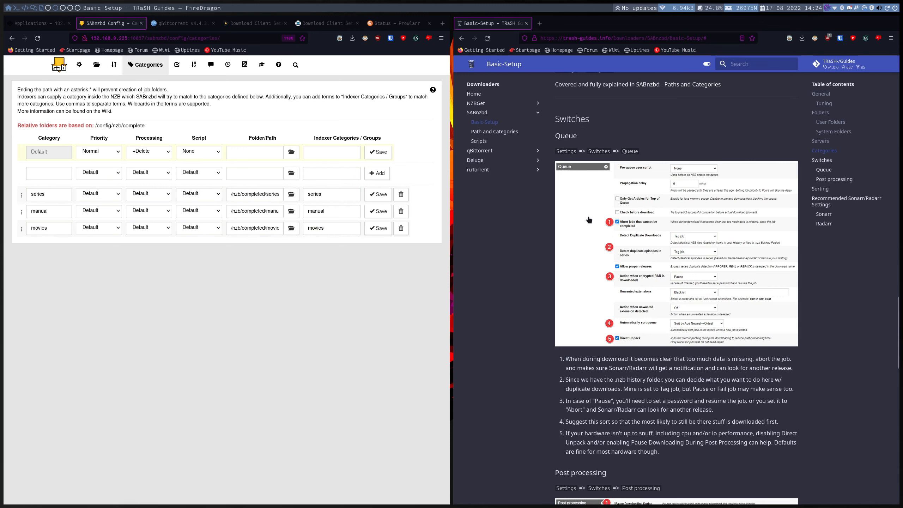
Examine the guide's SABnzbd Paths and Categories page, including its breakdown, and return to the Basic-Setup page.
scroll(584, 215, "up", 6)
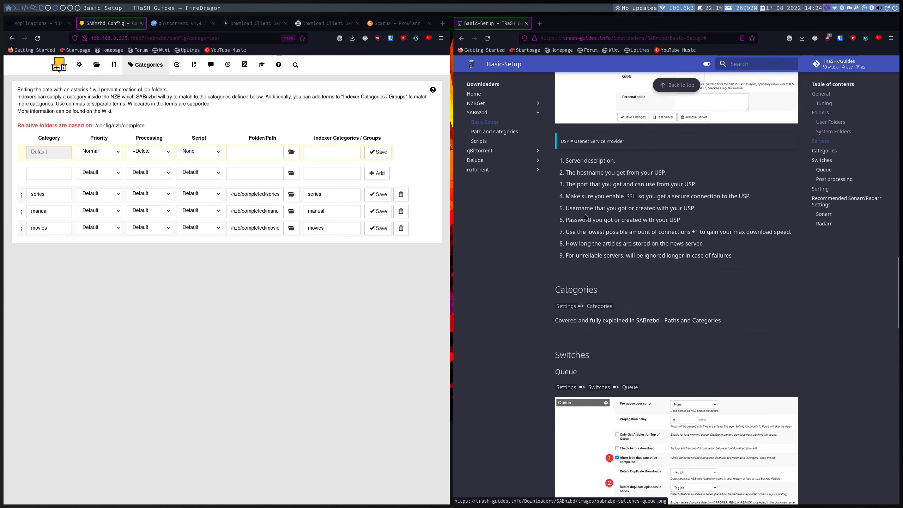
scroll(585, 213, "down", 3)
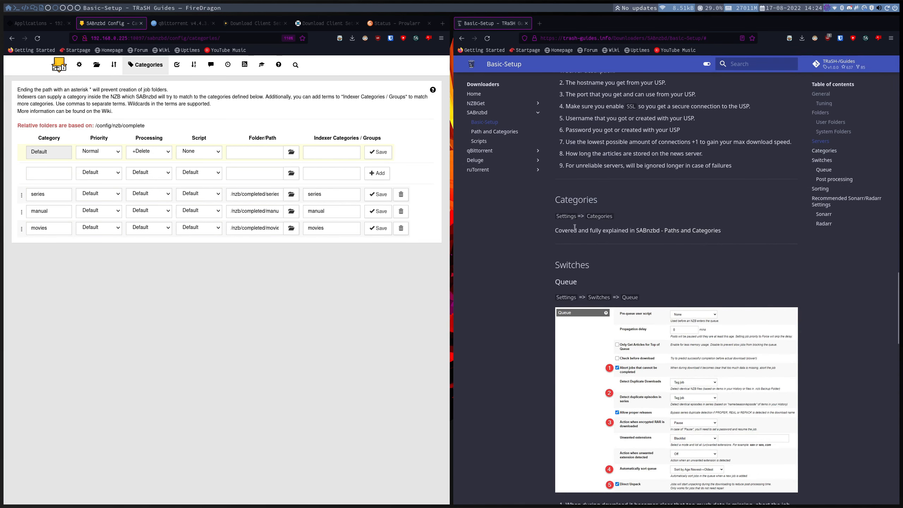
mouse_move(570, 229)
left_mouse_down()
mouse_move(725, 232)
mouse_move(685, 213)
mouse_move(570, 230)
left_mouse_up()
scroll(554, 215, "down", 3)
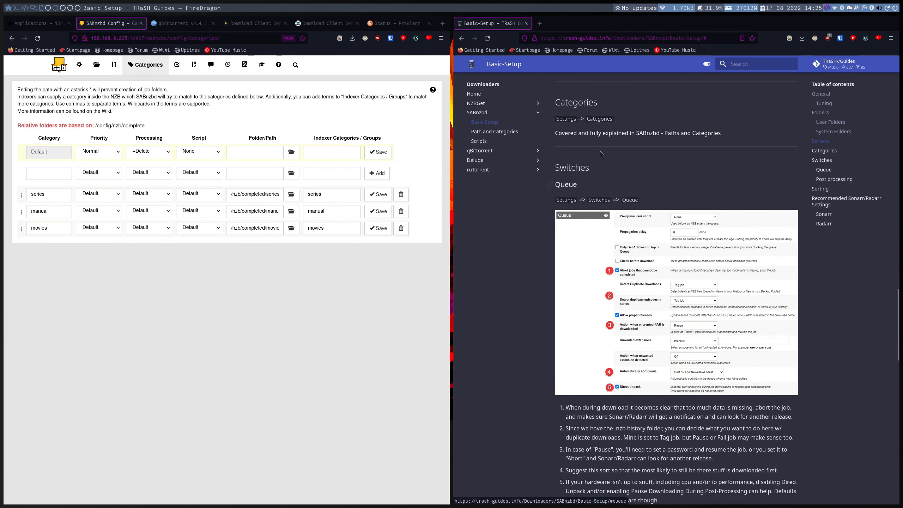
middle_click(688, 133)
left_click(568, 24)
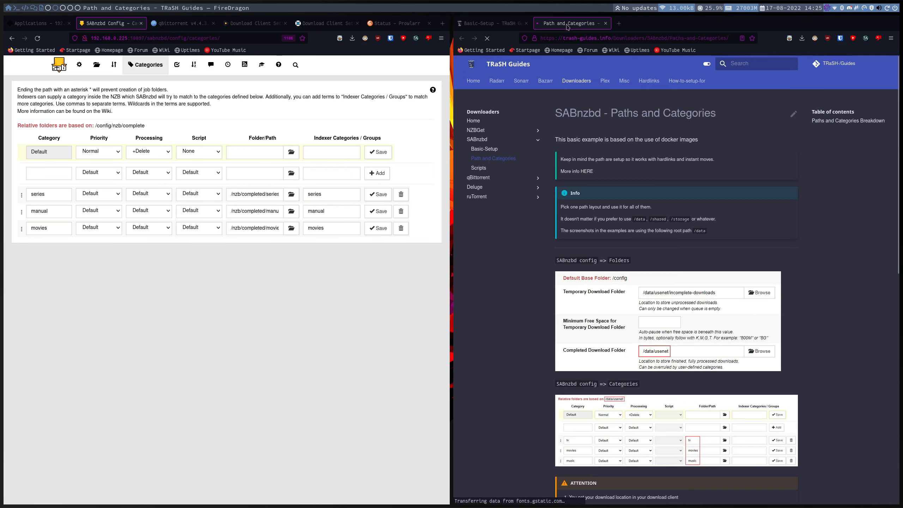
scroll(557, 196, "down", 3)
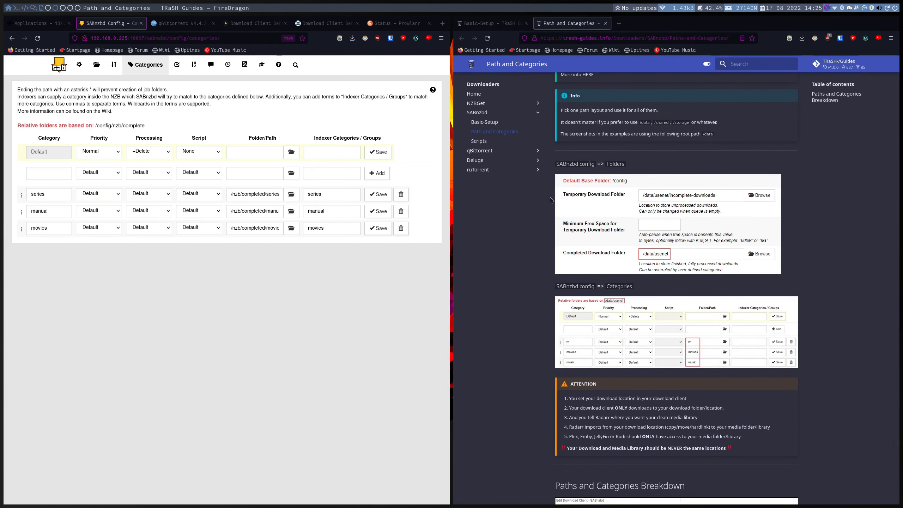
scroll(555, 238, "down", 5)
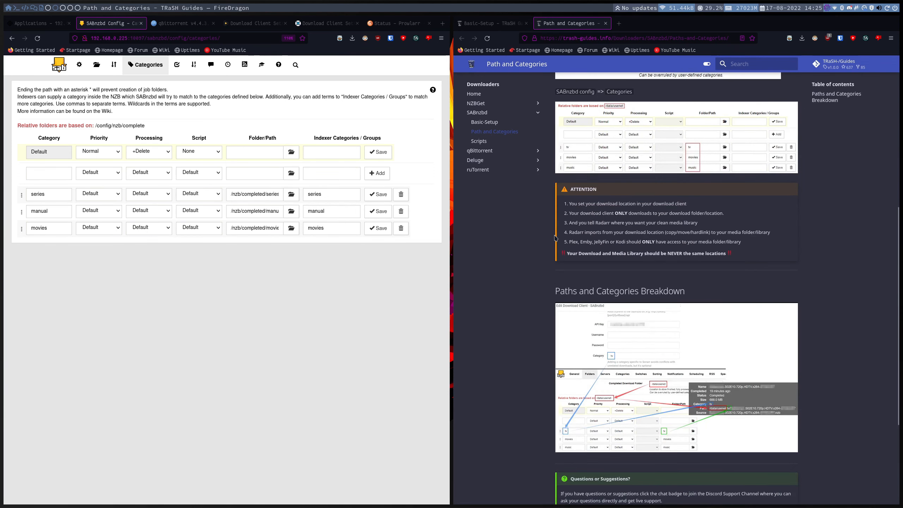
scroll(556, 238, "down", 4)
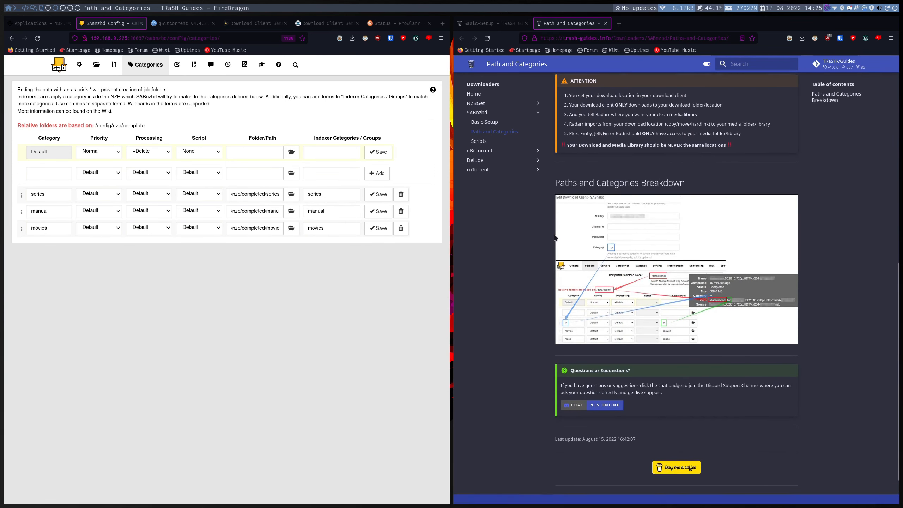
left_click(606, 24)
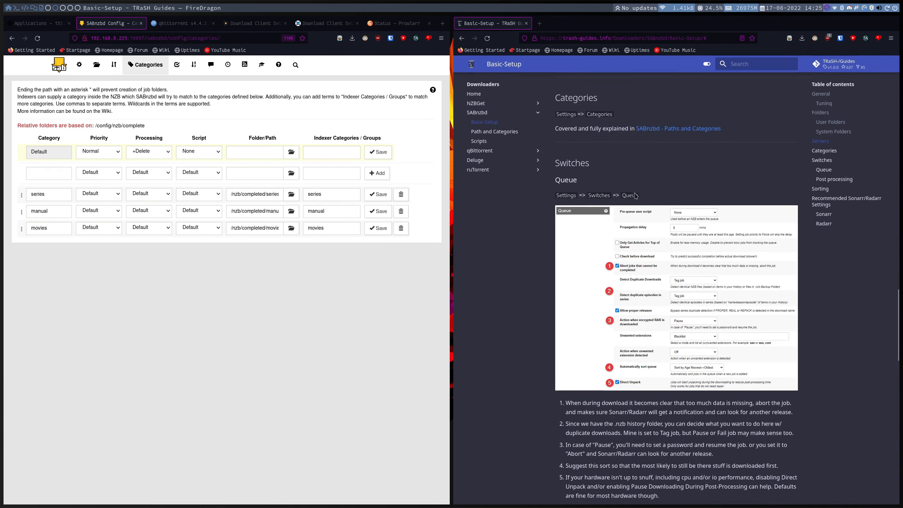
Open SABnzbd's Switches configuration and show its advanced settings.
scroll(630, 196, "up", 1)
scroll(631, 196, "down", 1)
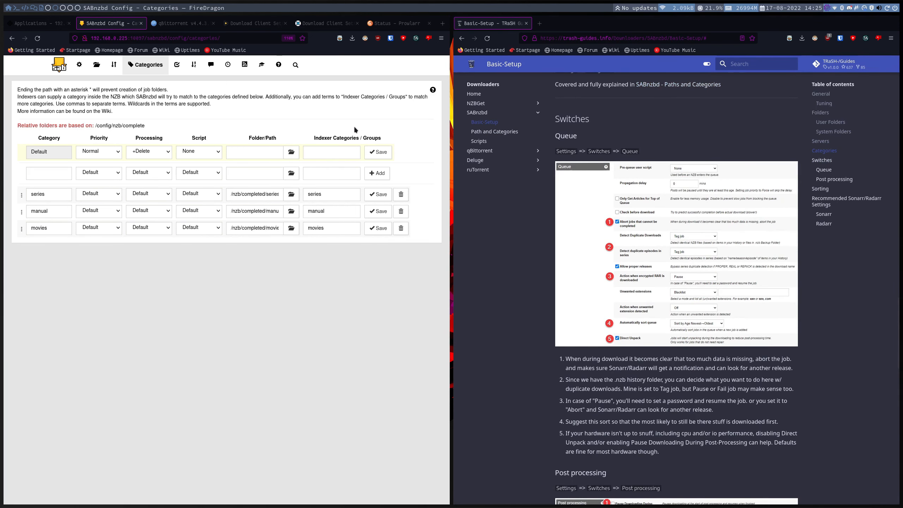
left_click(177, 65)
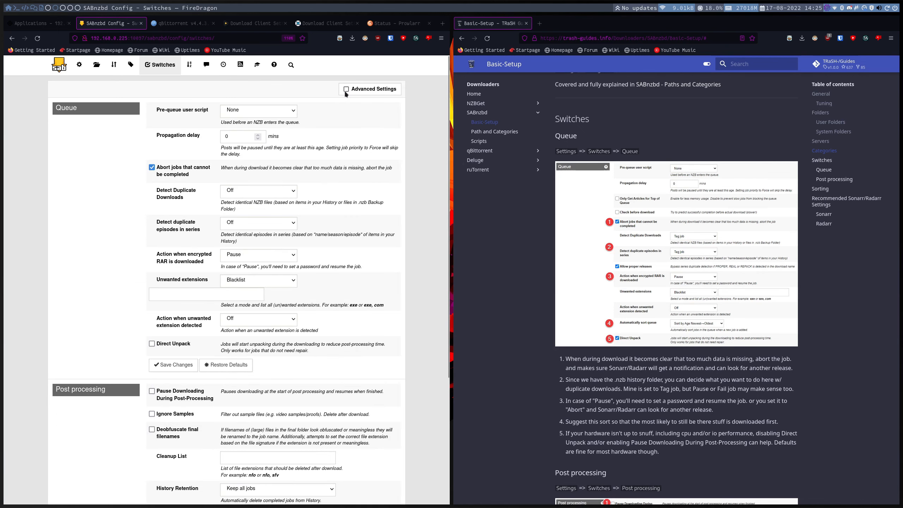
left_click(345, 89)
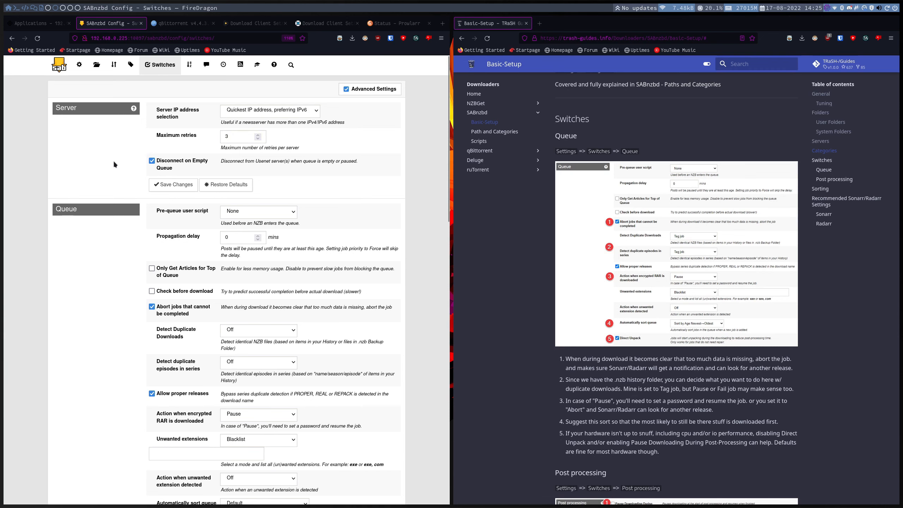
Set both Detect Duplicate Downloads and Detect duplicate episodes in series to Tag job in the Queue section.
scroll(113, 159, "down", 3)
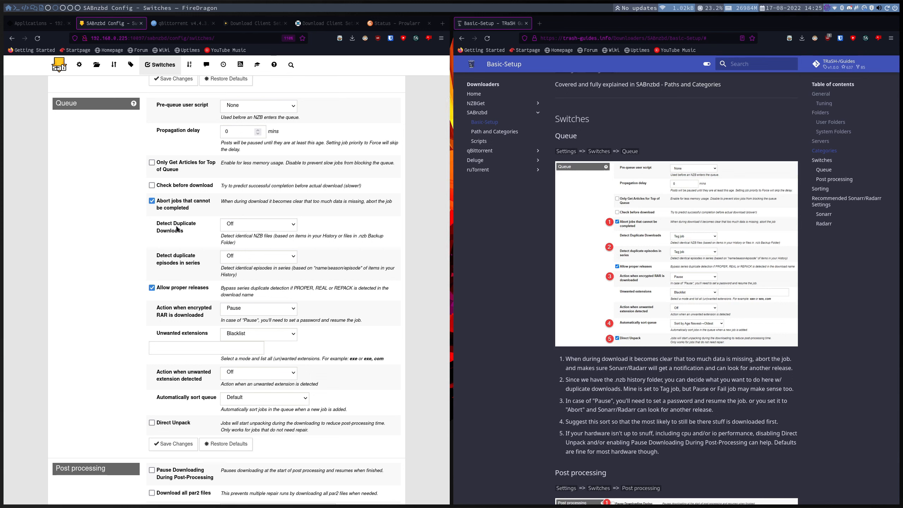
left_click(235, 255)
left_click(248, 276)
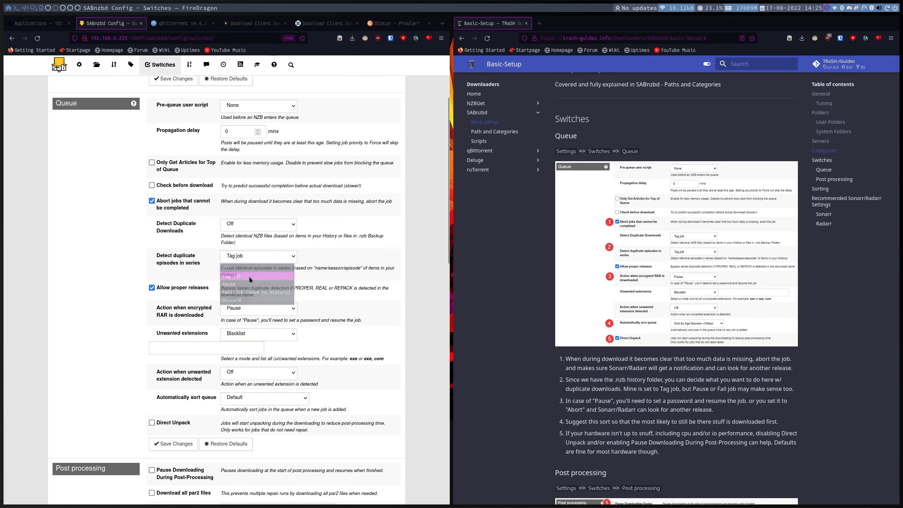
scroll(125, 259, "down", 3)
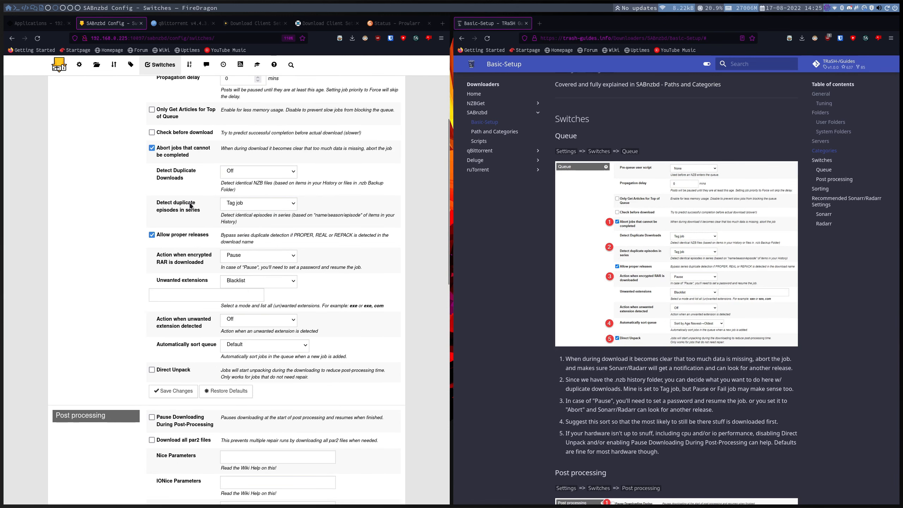
left_click(235, 170)
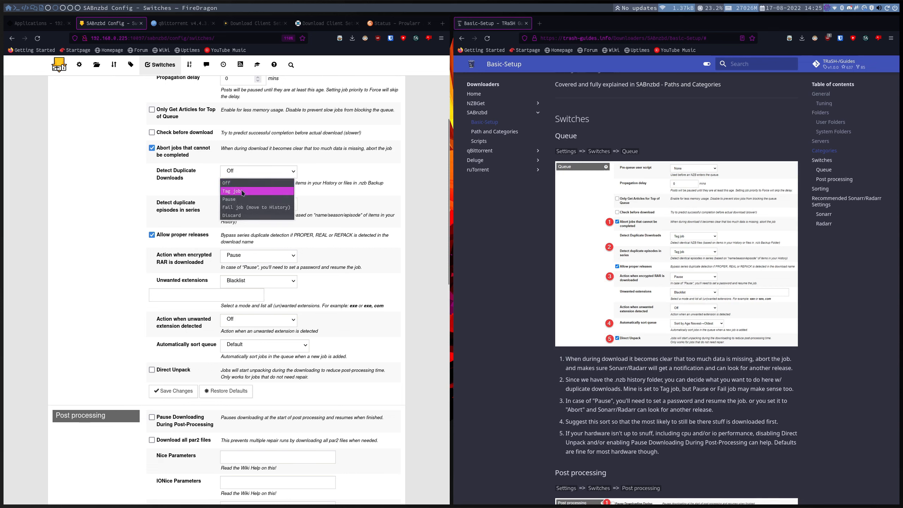
left_click(237, 210)
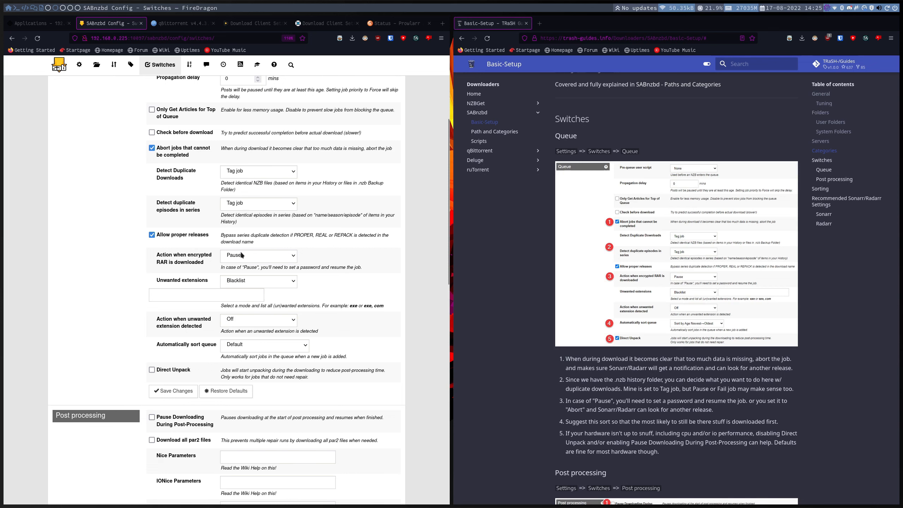
Set Automatically sort queue to Sort by Age Newest→Oldest, enable Direct Unpack, and save the Queue changes.
scroll(246, 281, "down", 5)
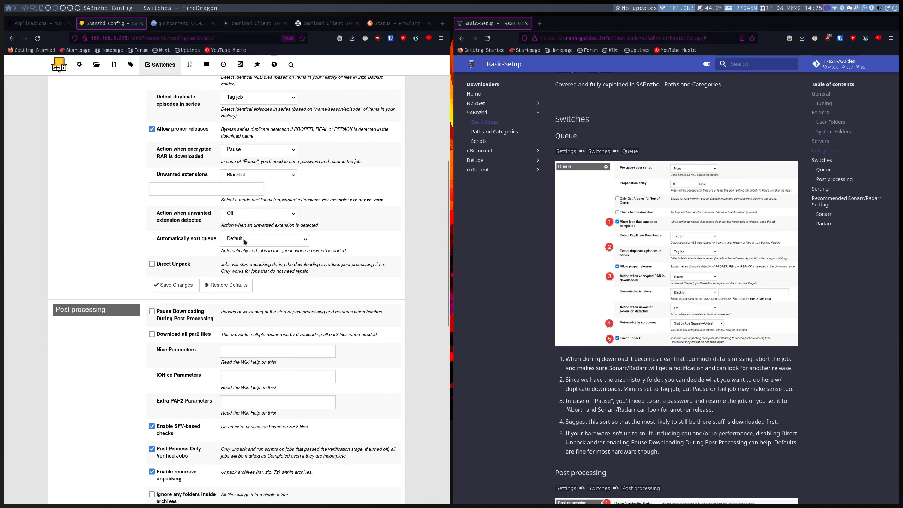
left_click(244, 240)
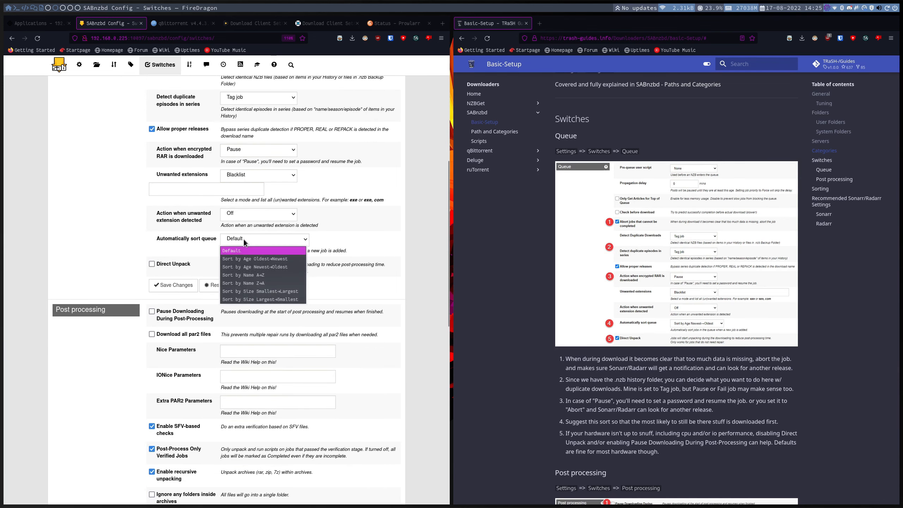
left_click(282, 266)
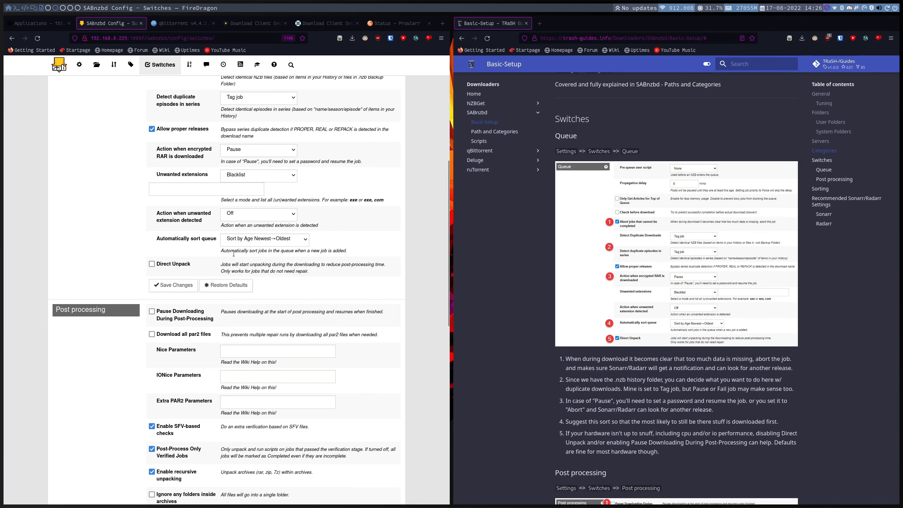
left_click(152, 264)
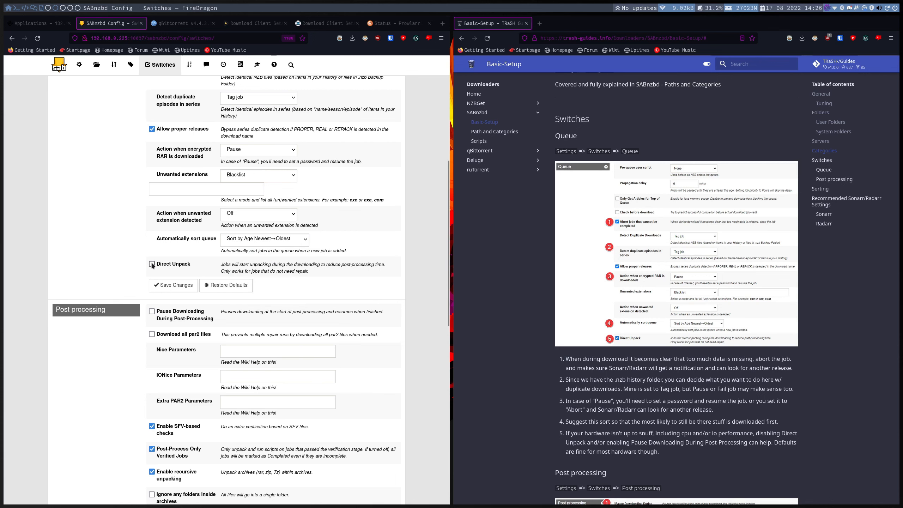
left_click(181, 286)
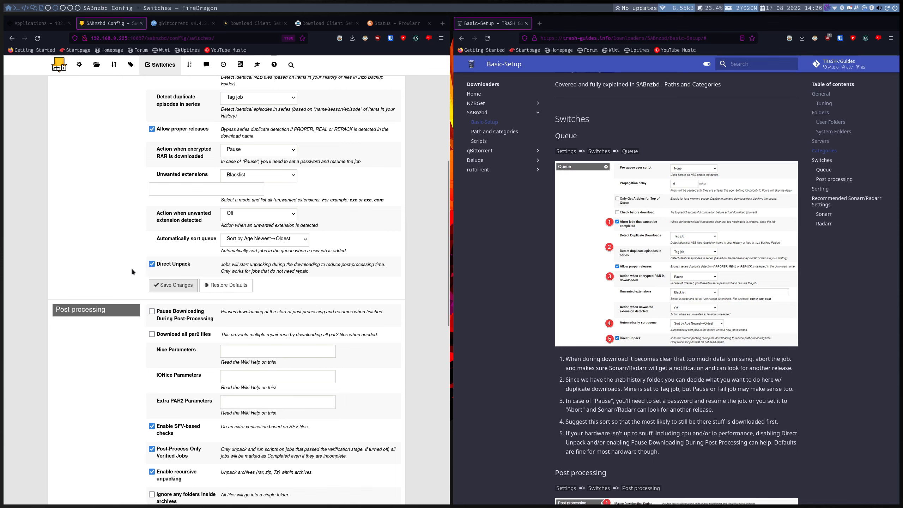
Examine the guide's Post processing screenshot and its numbered explanations alongside SABnzbd's Post processing section.
scroll(130, 270, "down", 4)
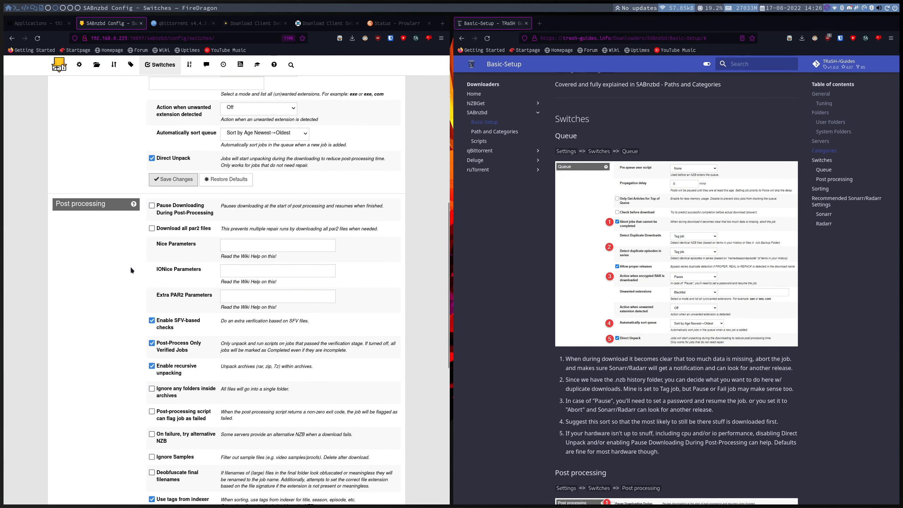
scroll(545, 285, "down", 10)
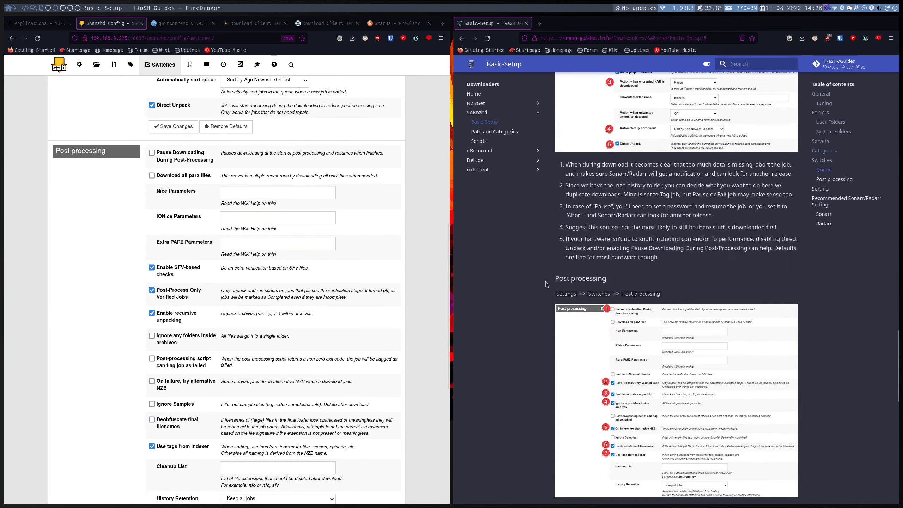
scroll(546, 285, "up", 1)
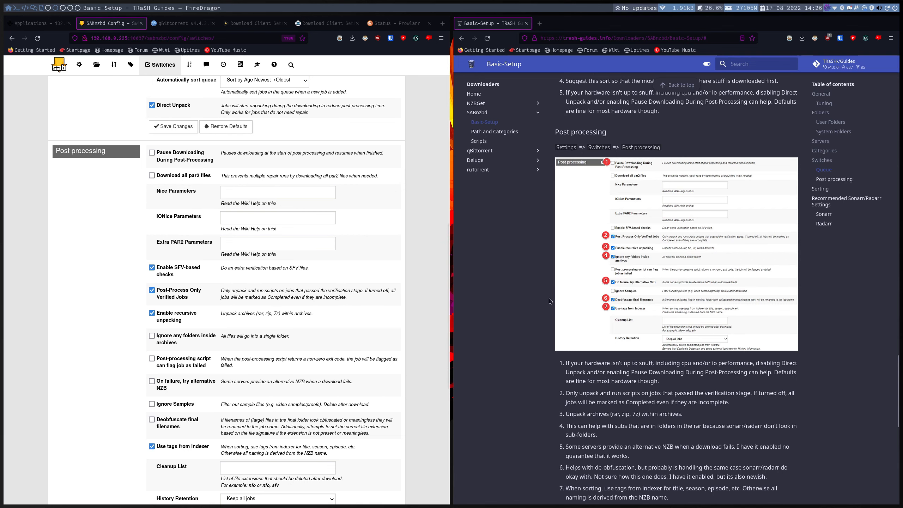
scroll(565, 332, "down", 1)
left_click_drag(566, 312, 712, 449)
left_click(695, 413)
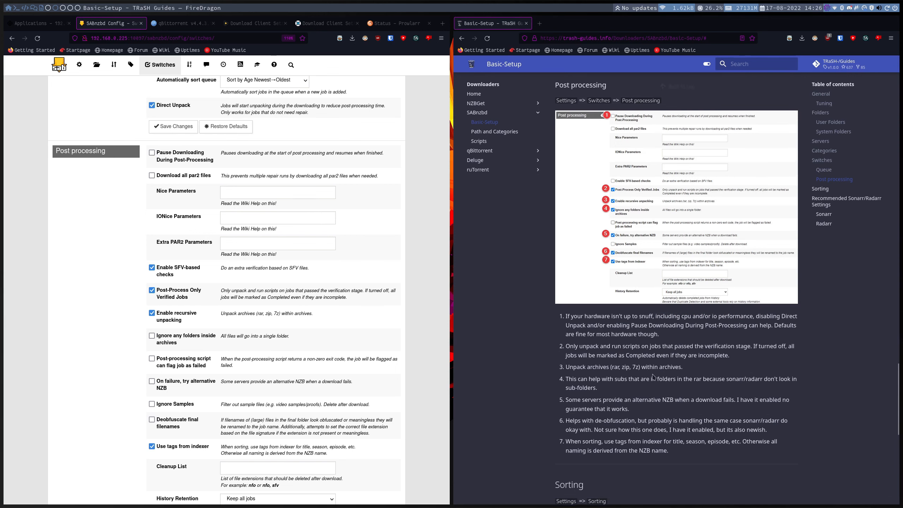
scroll(632, 363, "up", 1)
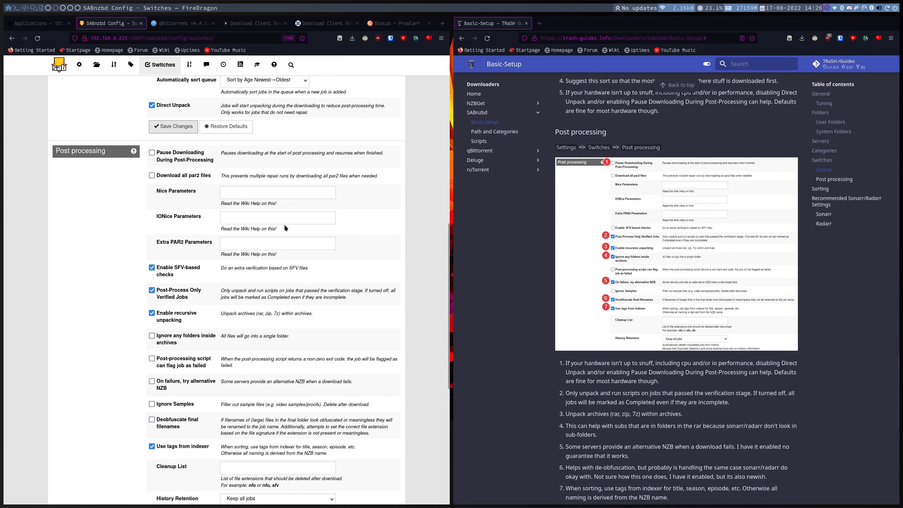
Disable SFV-based checks, enable Ignore any folders inside archives, On failure, try alternative NZB and Deobfuscate final filenames, and save the Post processing changes.
left_click(153, 268)
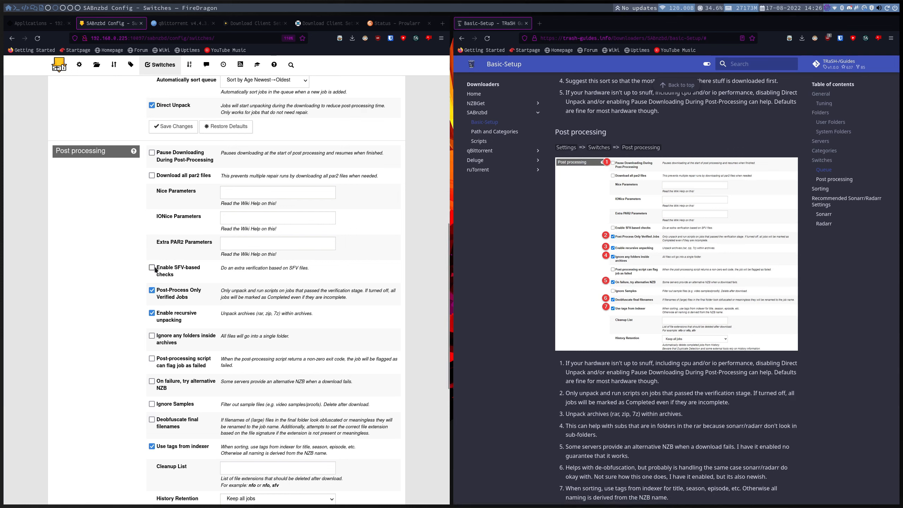
left_click(151, 336)
scroll(174, 295, "down", 2)
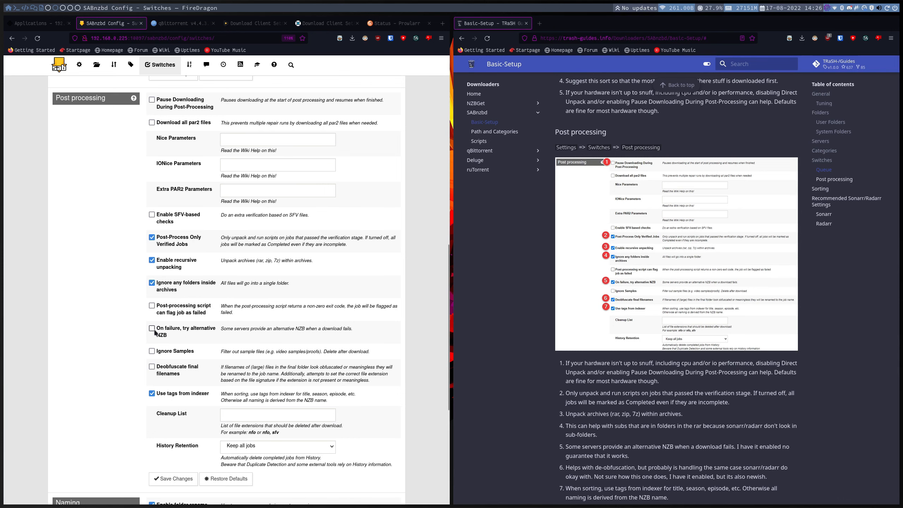
left_click(152, 329)
scroll(171, 338, "down", 2)
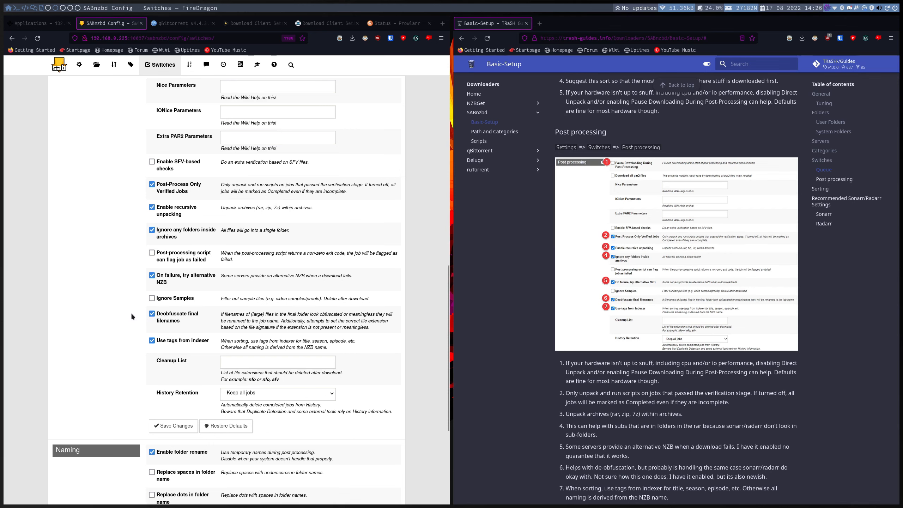
scroll(130, 312, "down", 2)
scroll(179, 258, "down", 4)
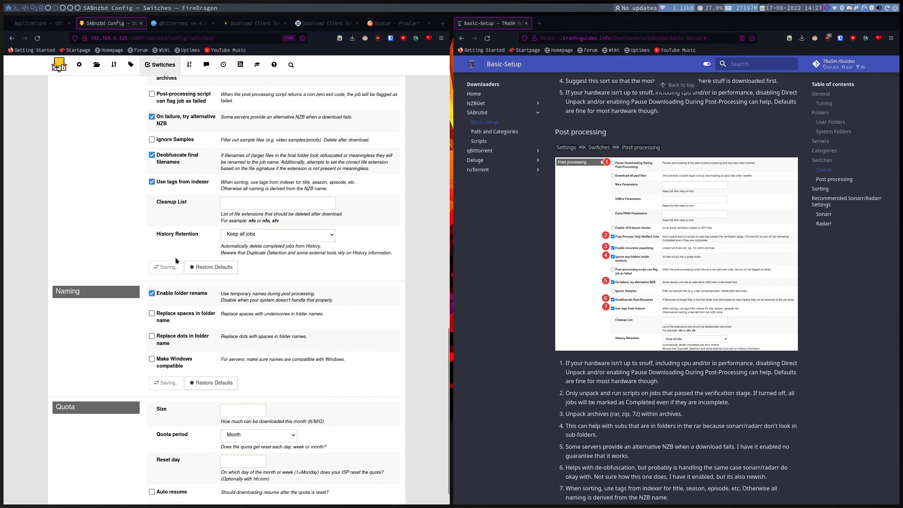
scroll(546, 250, "down", 10)
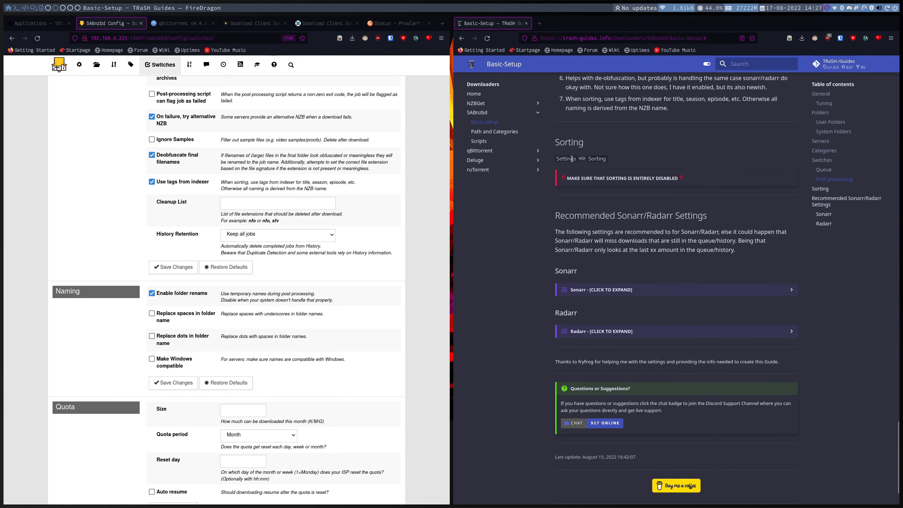
left_click(174, 266)
Examine the guide's recommended Sonarr settings for Completed Download Handling.
scroll(609, 234, "down", 3)
left_click(626, 227)
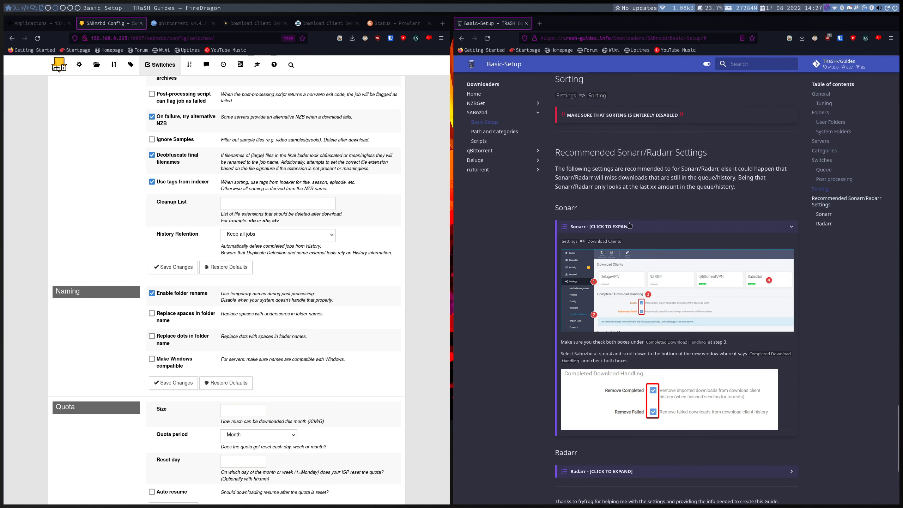
scroll(629, 228, "down", 1)
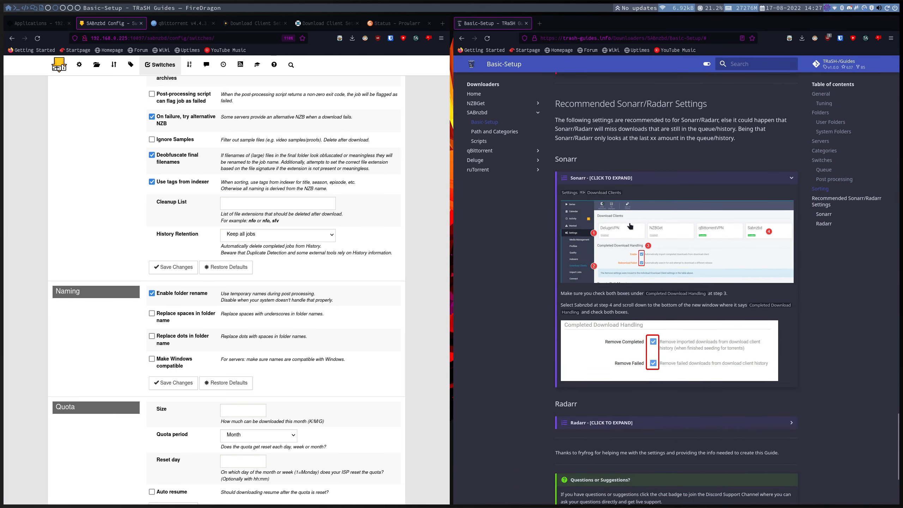
left_click(607, 177)
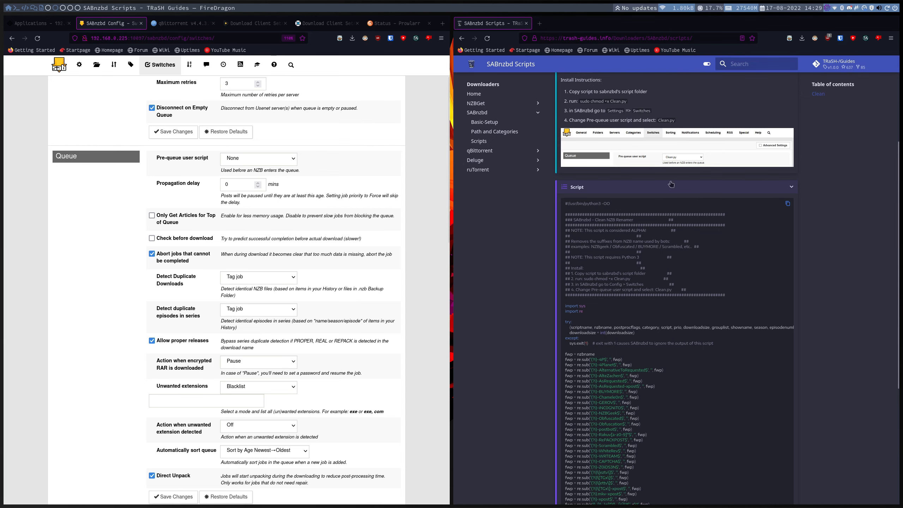
Copy the Clean.py script code from the guide's SABnzbd Scripts page.
scroll(671, 184, "up", 4)
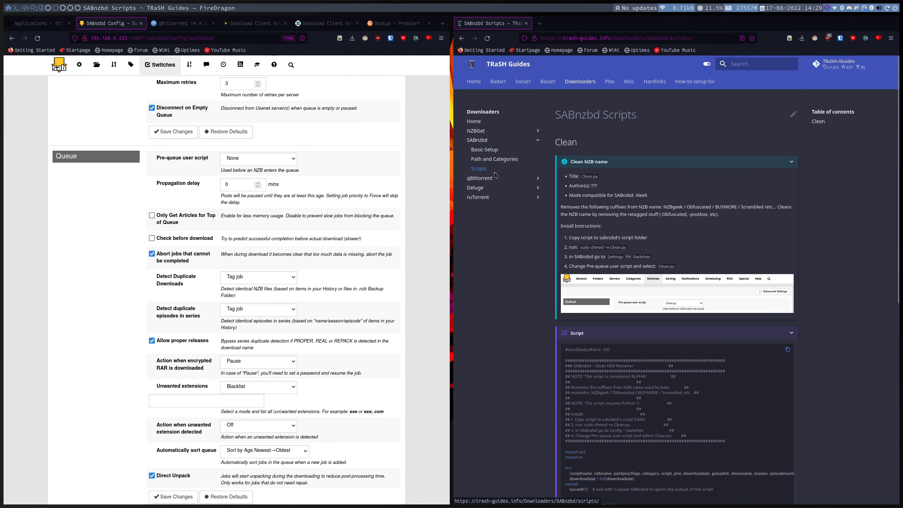
scroll(624, 207, "down", 4)
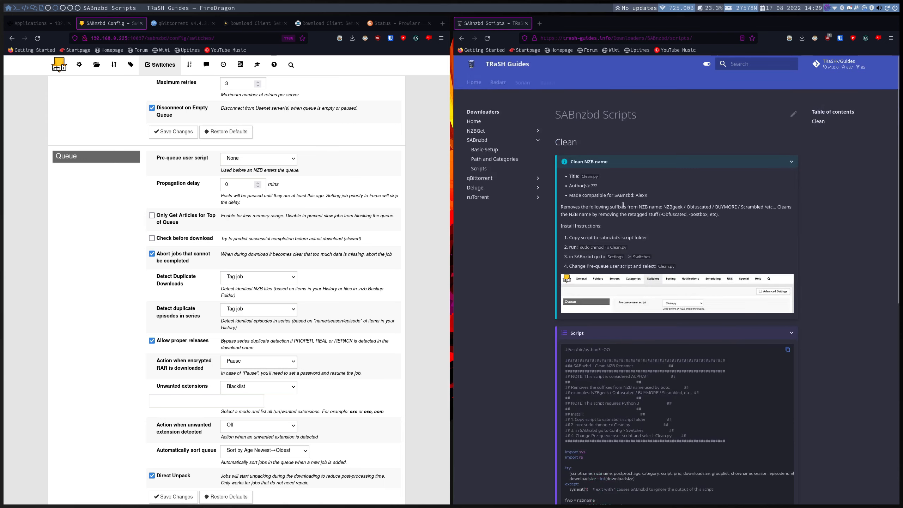
scroll(713, 194, "down", 2)
left_click(787, 155)
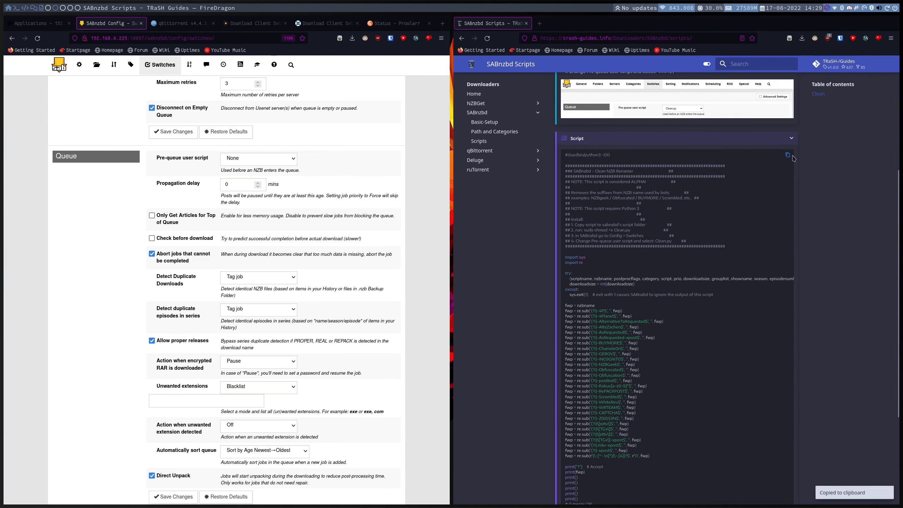
Switch to the TrueNAS SSH terminal, create clean.py in /mnt/tank/downloads/nzb/scripts, and begin a vi command to edit it.
key("super+2")
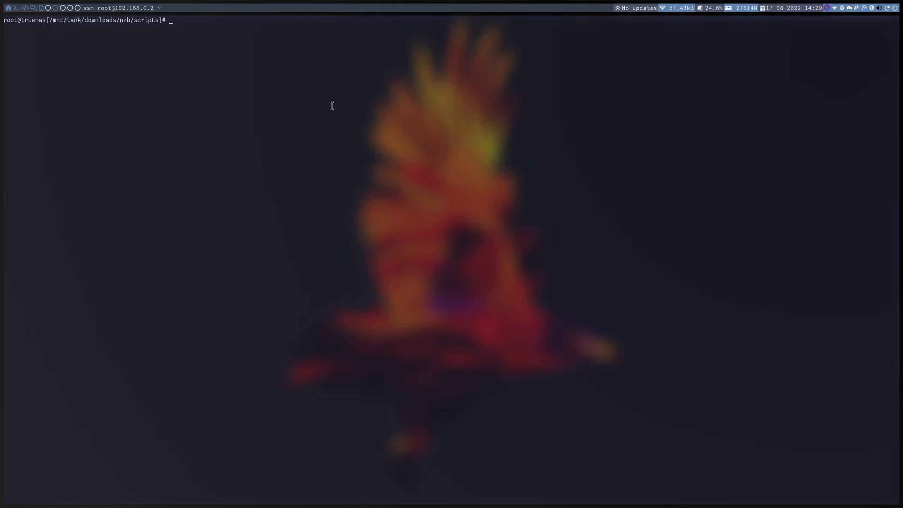
type("touch clean.py")
key("Return")
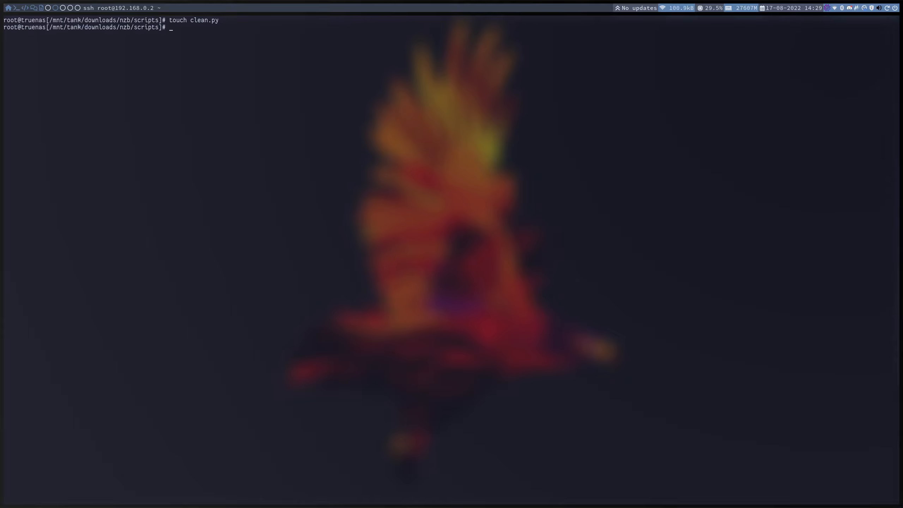
type("vi")
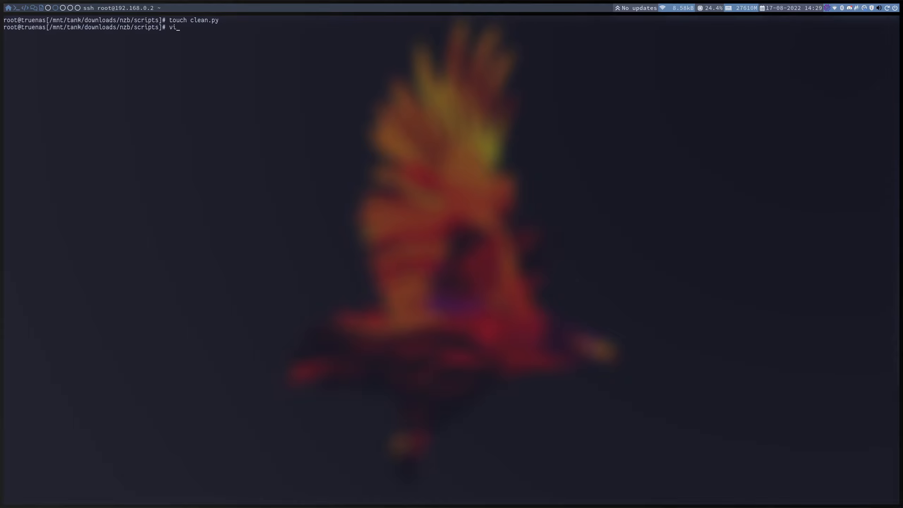
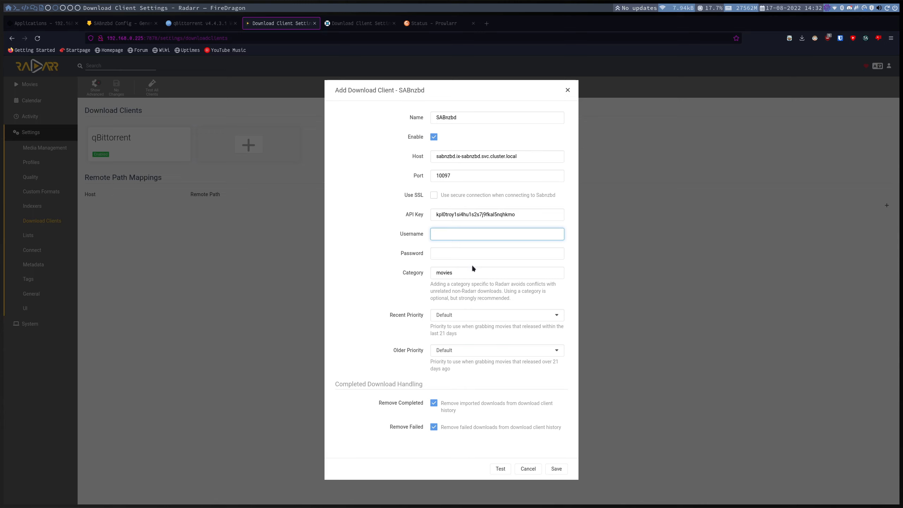
Test the SABnzbd download client connection in Radarr and return to SABnzbd's General configuration.
left_click(505, 468)
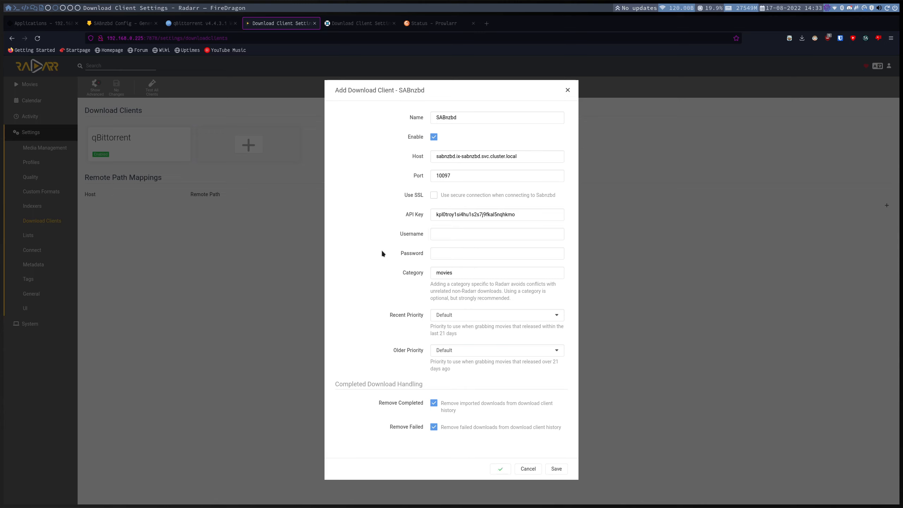
left_click(114, 22)
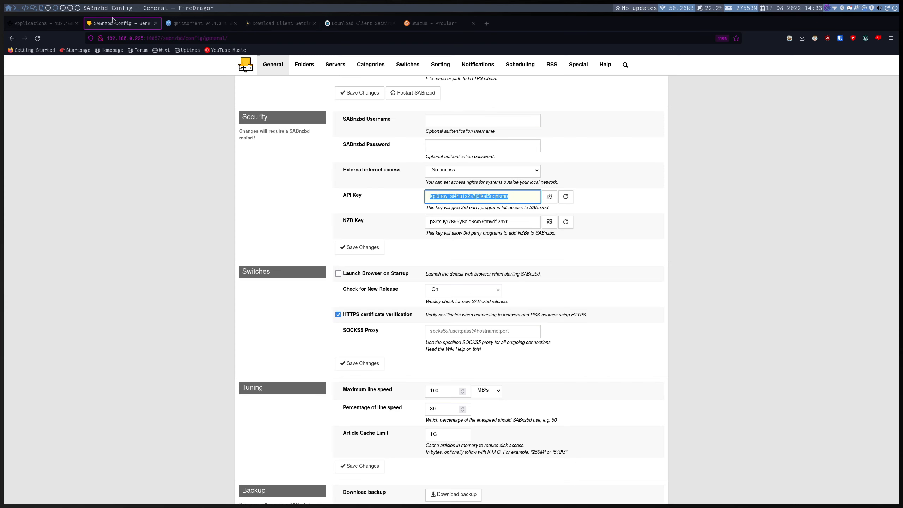
Compare the movies category in Radarr's SABnzbd client settings with the category defined in SABnzbd.
left_click(302, 180)
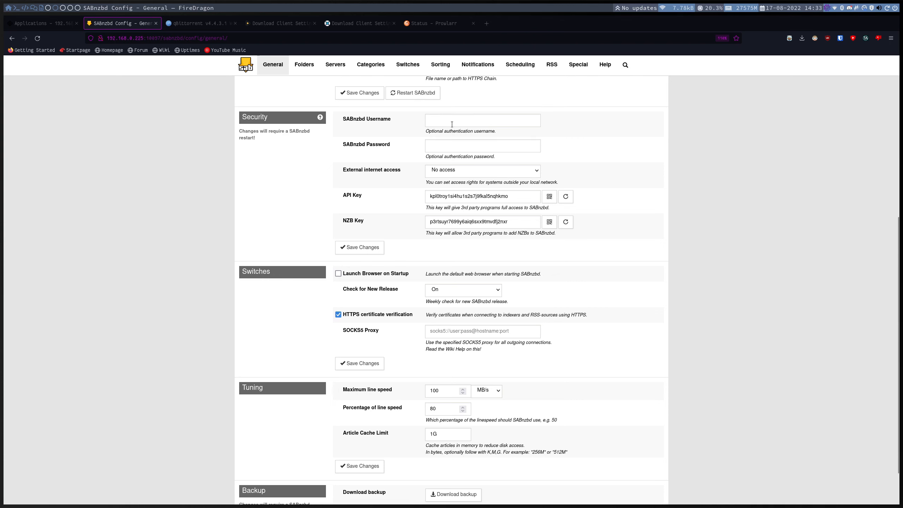
left_click(210, 25)
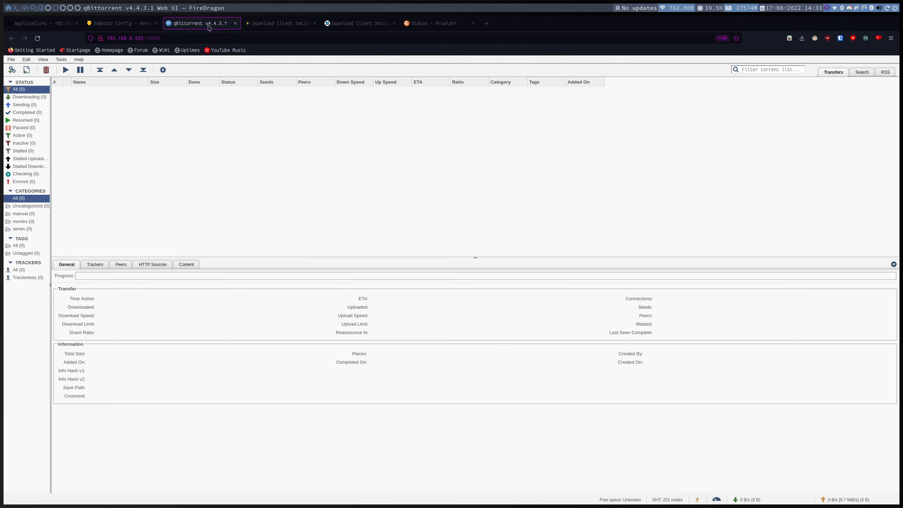
left_click(273, 25)
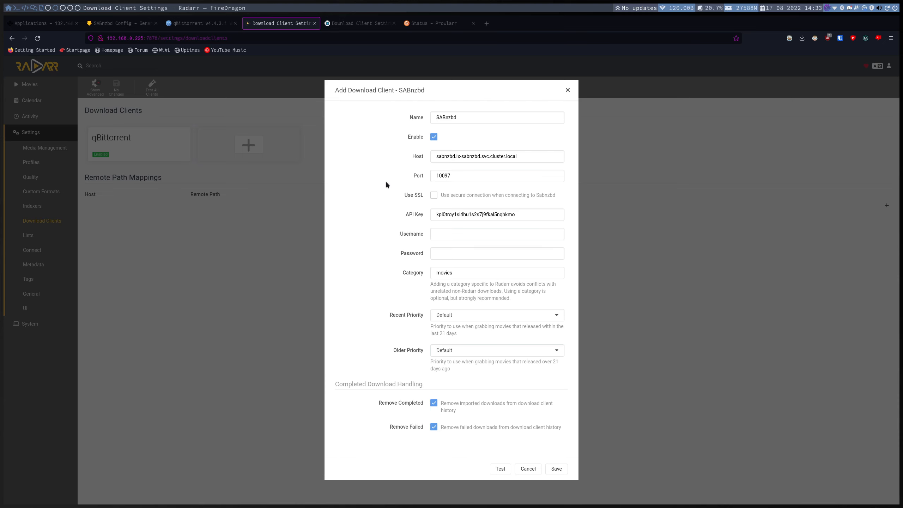
double_click(463, 272)
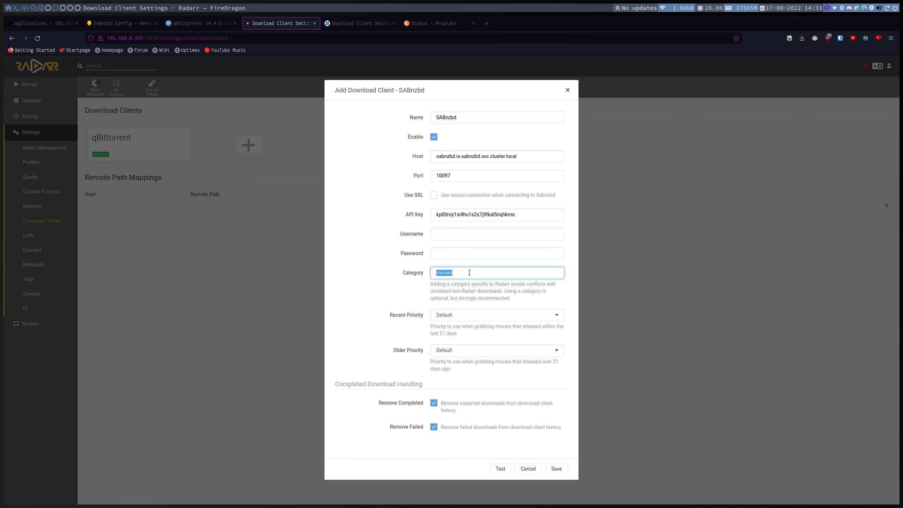
left_click(473, 273)
left_click(121, 23)
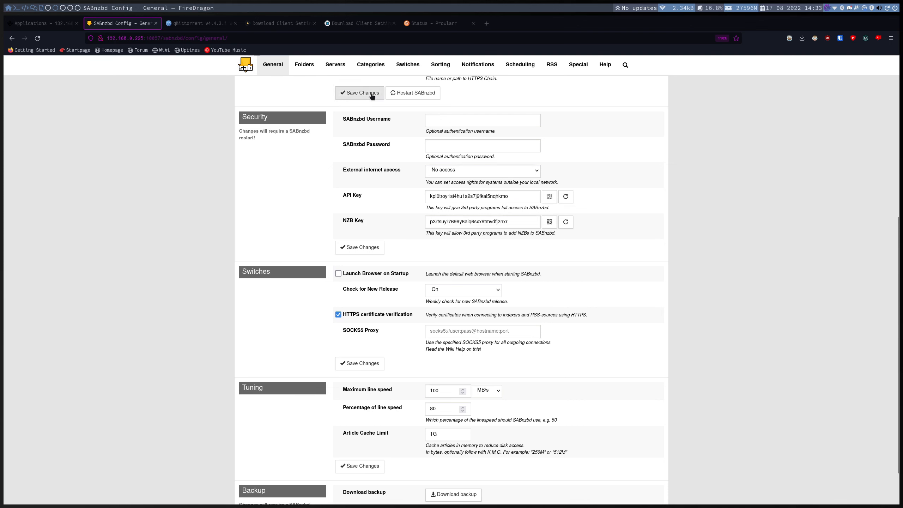
left_click(366, 65)
left_click(274, 229)
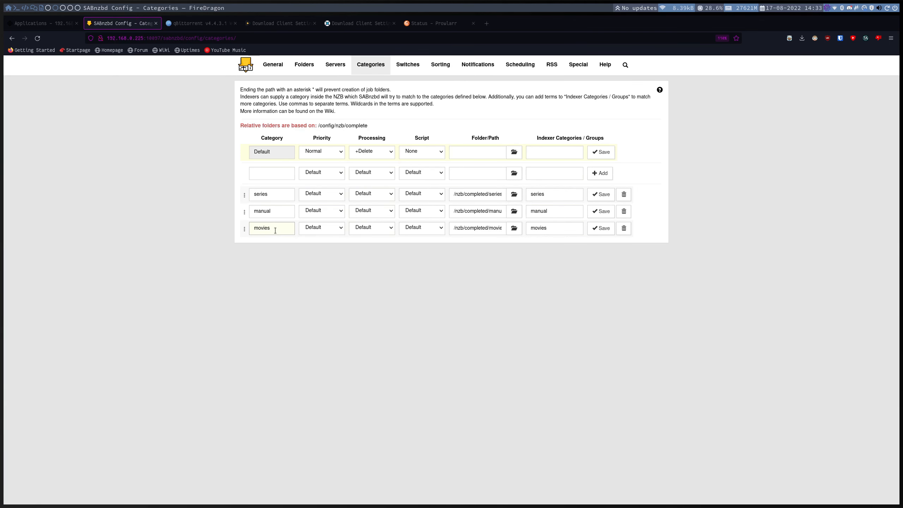
double_click(275, 230)
Return to Radarr and save the SABnzbd download client with the category movies.
left_click(267, 23)
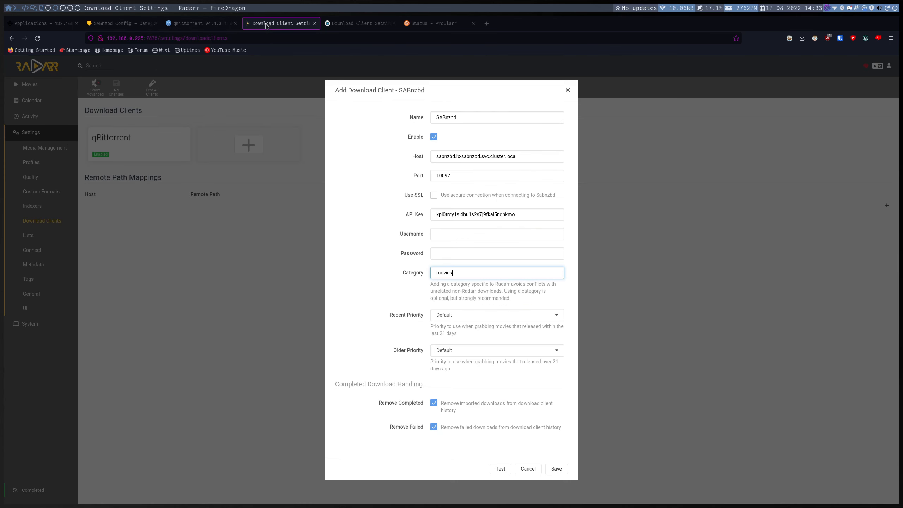
double_click(456, 272)
left_click(375, 274)
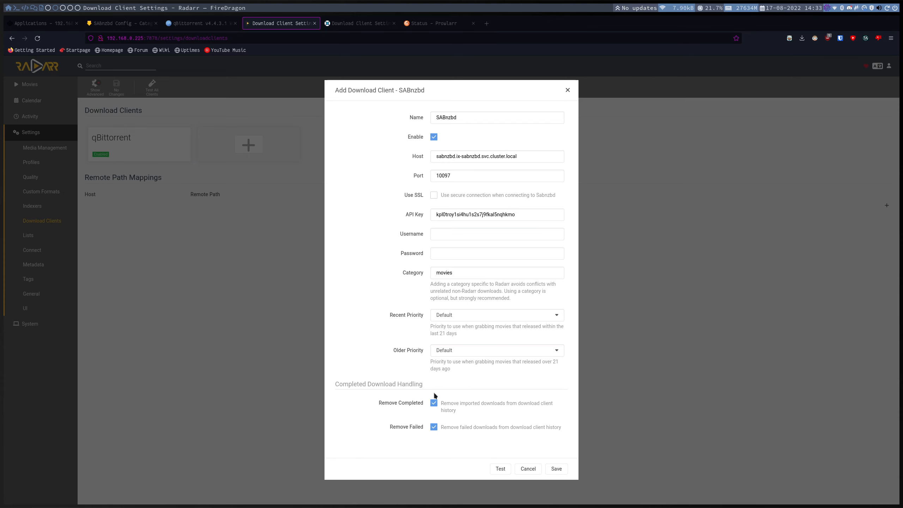
left_click(555, 469)
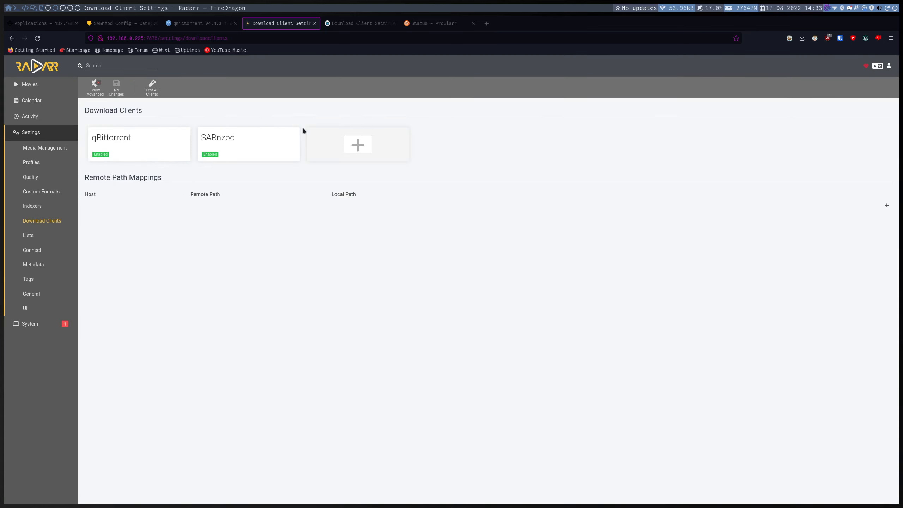
Review Radarr's health messages on the system status page, and reopen the saved SABnzbd download client's settings.
left_click(31, 324)
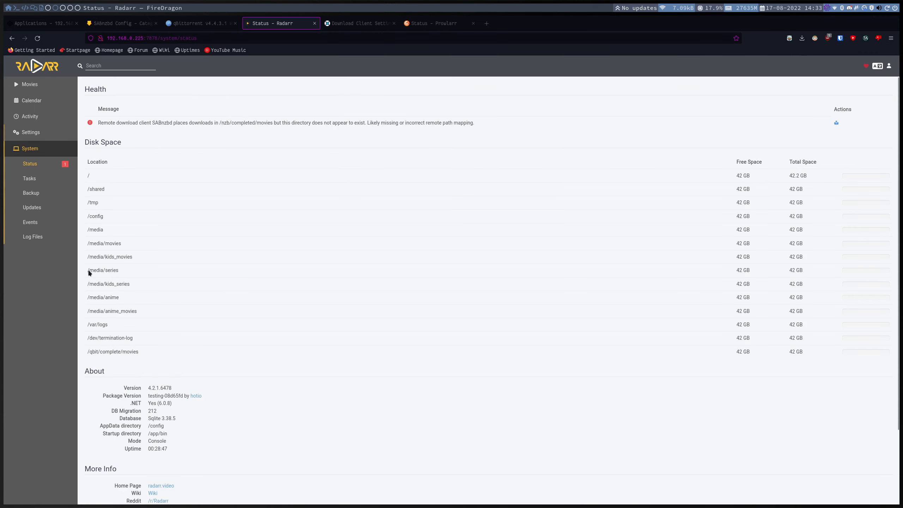
left_click(53, 131)
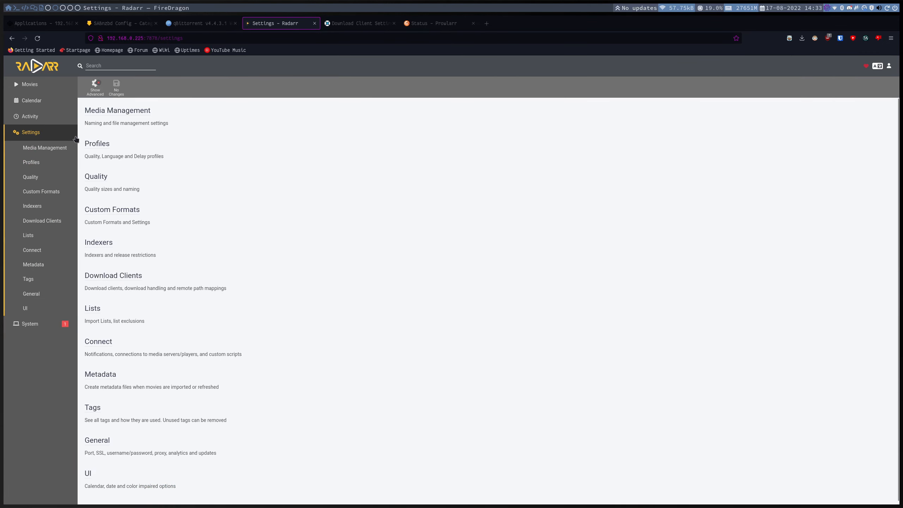
left_click(108, 282)
left_click(250, 145)
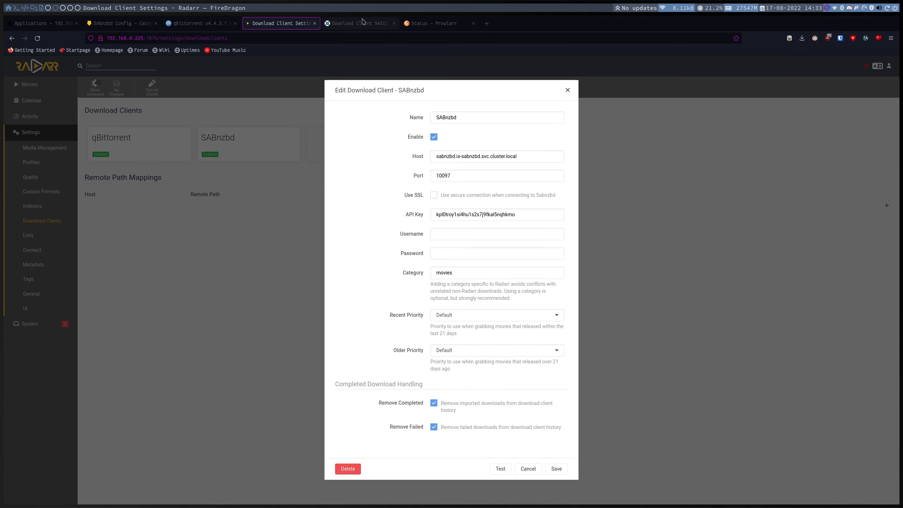
Place Sonarr in its own window beside Radarr, and add a SABnzbd download client in Sonarr named SABnzbd.
left_click_drag(360, 22, 593, 124)
left_click(698, 144)
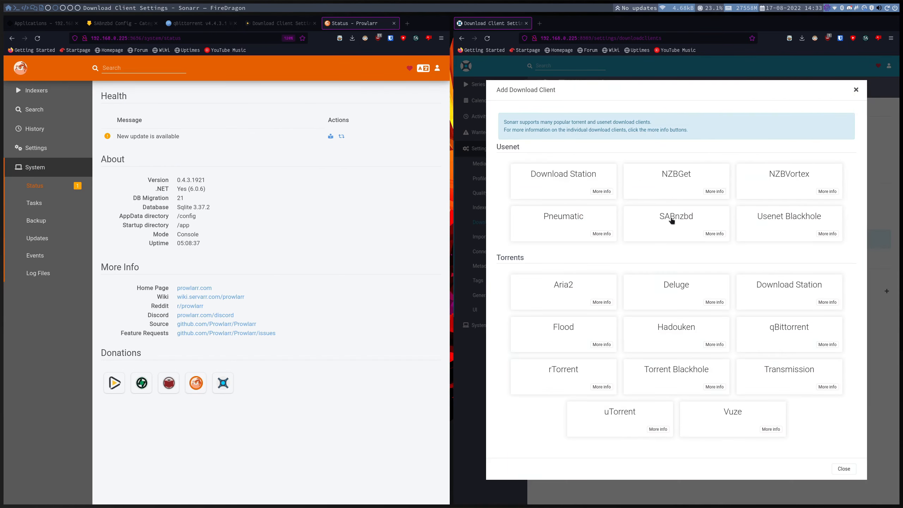
left_click(668, 221)
left_click(279, 23)
double_click(221, 118)
key("ctrl+c")
left_click(681, 117)
key("ctrl+v")
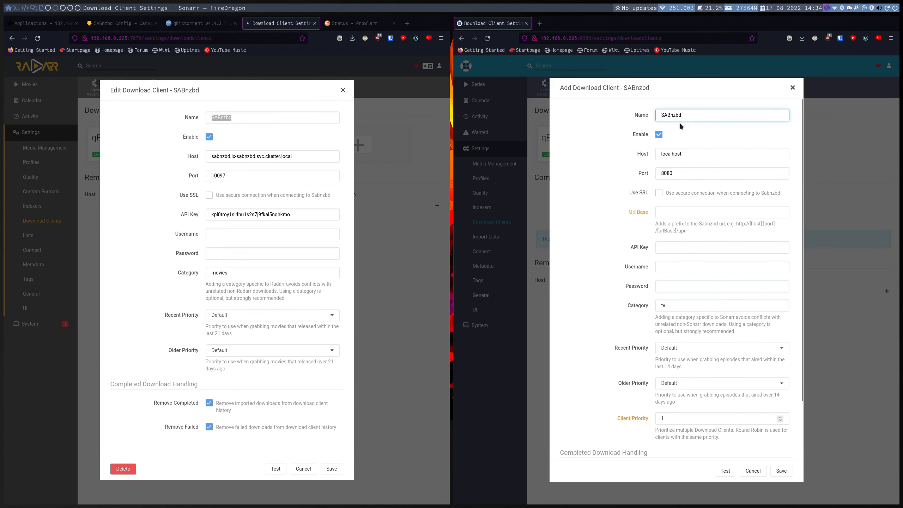
Set the Sonarr SABnzbd client's host to sabnzbd.ix-sabnzbd.svc.cluster.local and its port to 10097.
triple_click(328, 152)
triple_click(721, 154)
key("ctrl+v")
double_click(668, 173)
key("ctrl+v")
Copy the SABnzbd API key from Radarr into the Sonarr client, and set its category to series.
double_click(250, 214)
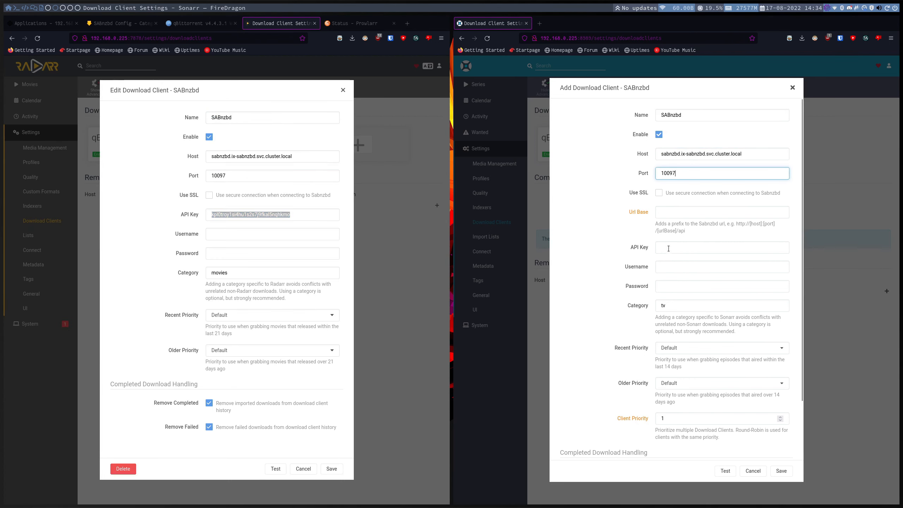
left_click(693, 247)
key("ctrl+v")
double_click(677, 305)
type("series")
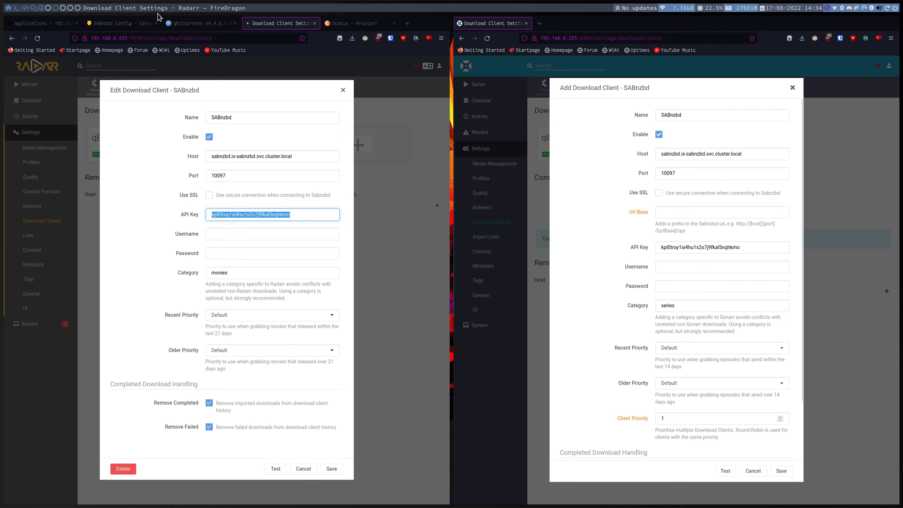
Check the series category name in SABnzbd's category list against Sonarr's client settings.
left_click(121, 24)
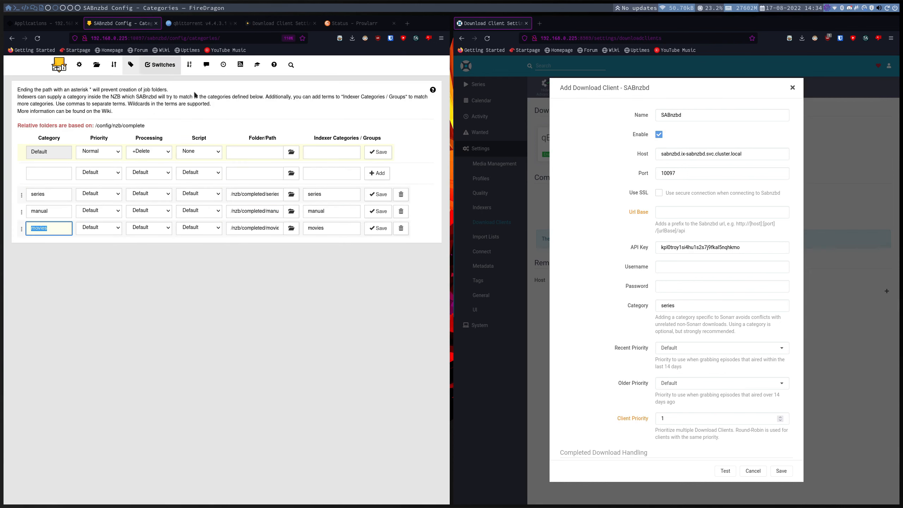
double_click(55, 192)
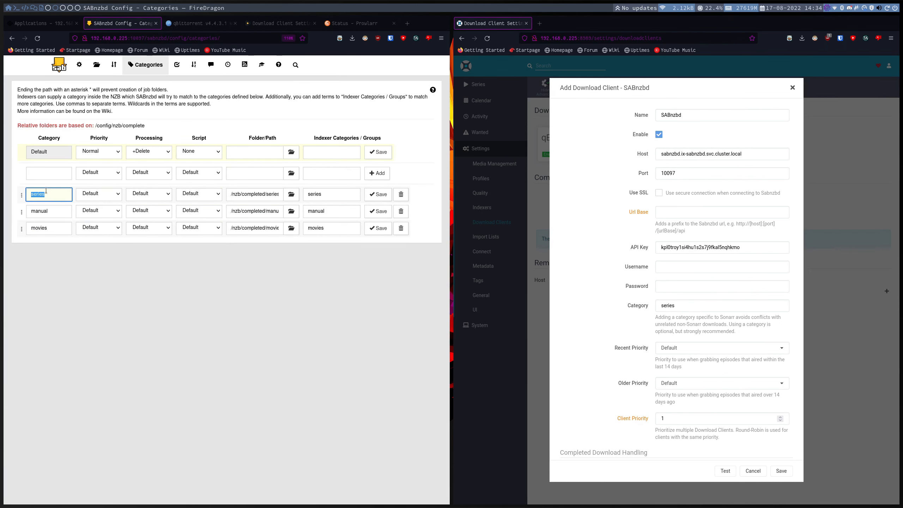
left_click(267, 24)
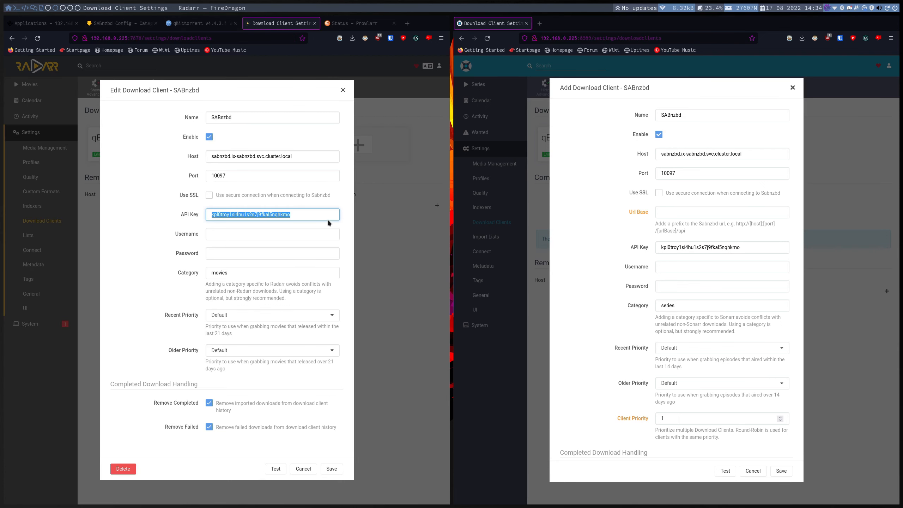
Test the SABnzbd download client connection in Sonarr and save the client.
left_click(725, 470)
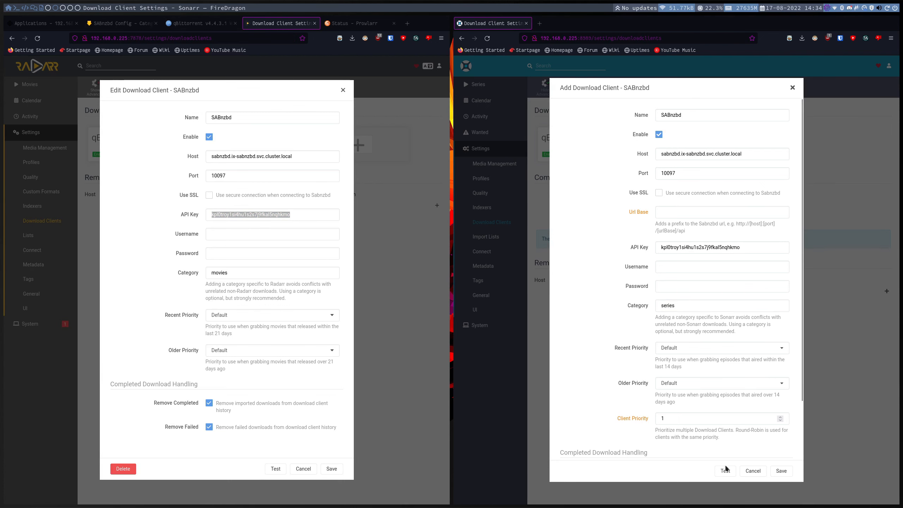
scroll(639, 352, "down", 2)
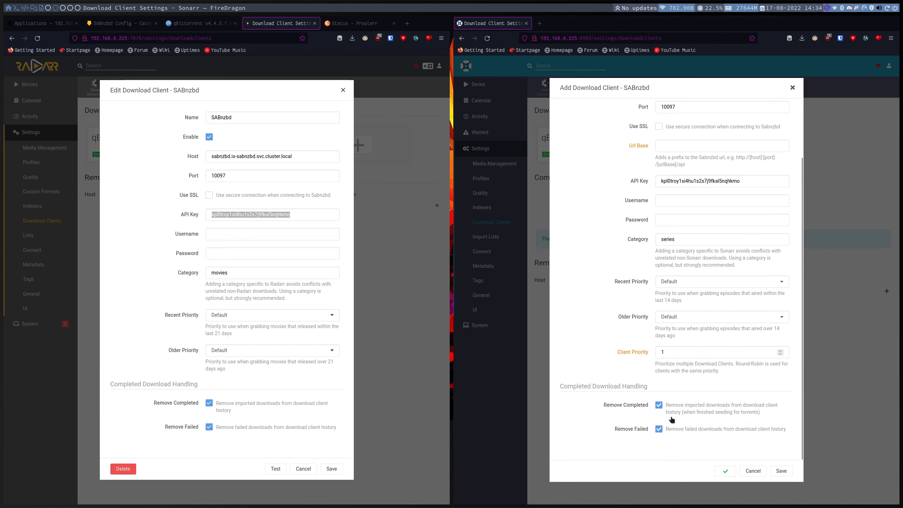
left_click(781, 471)
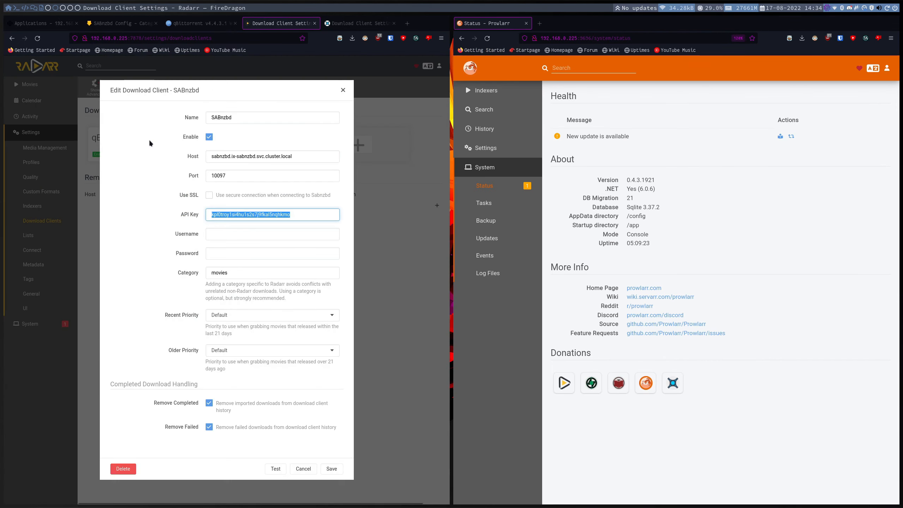
In Prowlarr's download client settings, add a SABnzbd download client named SABnzbd.
left_click(485, 147)
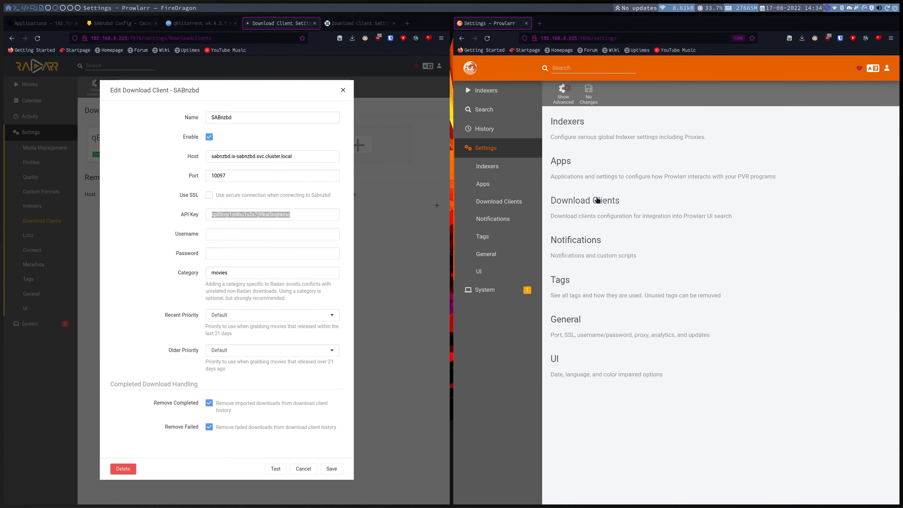
left_click(499, 201)
left_click(583, 142)
left_click(600, 295)
left_click(604, 137)
key("ctrl+v")
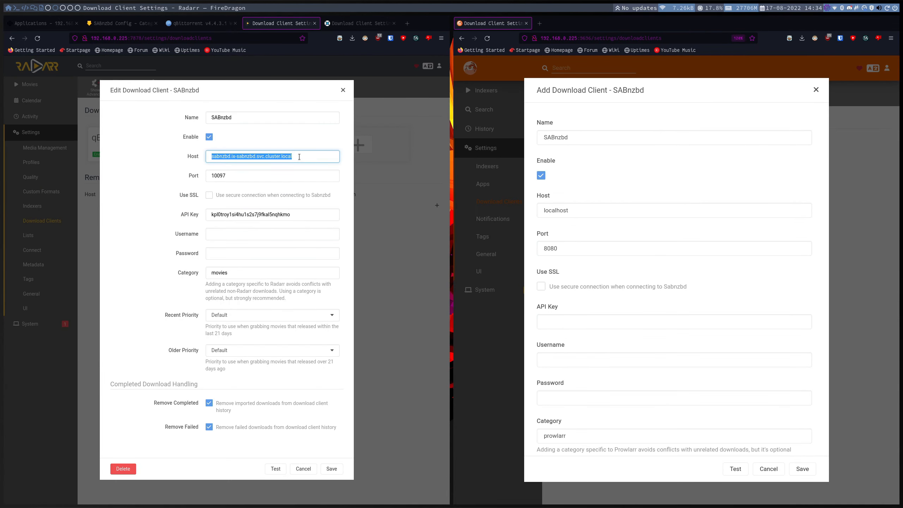
Fill in the Prowlarr client's host sabnzbd.ix-sabnzbd.svc.cluster.local, port 10097, and the SABnzbd API key copied from Radarr.
left_click(602, 210)
key("ctrl+v")
left_click(600, 248)
key("ctrl+v")
double_click(250, 215)
key("ctrl+c")
left_click(604, 322)
key("ctrl+v")
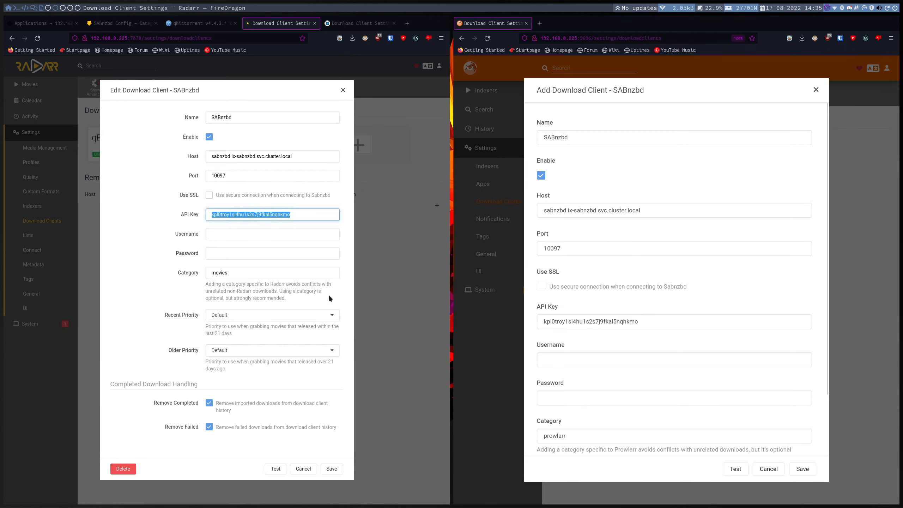
Set the Prowlarr SABnzbd client's category to manual and save the client.
scroll(600, 320, "down", 2)
double_click(600, 368)
type("manual")
left_click(802, 468)
Check Prowlarr's system status, and return Prowlarr to the main browser window beside Radarr and Sonarr.
left_click(485, 289)
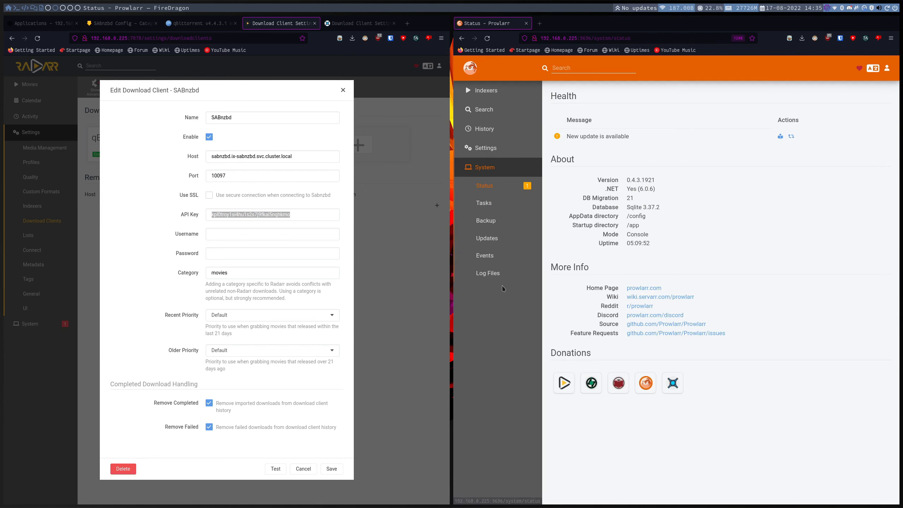
left_click(485, 89)
left_click_drag(493, 23, 426, 23)
left_click(281, 23)
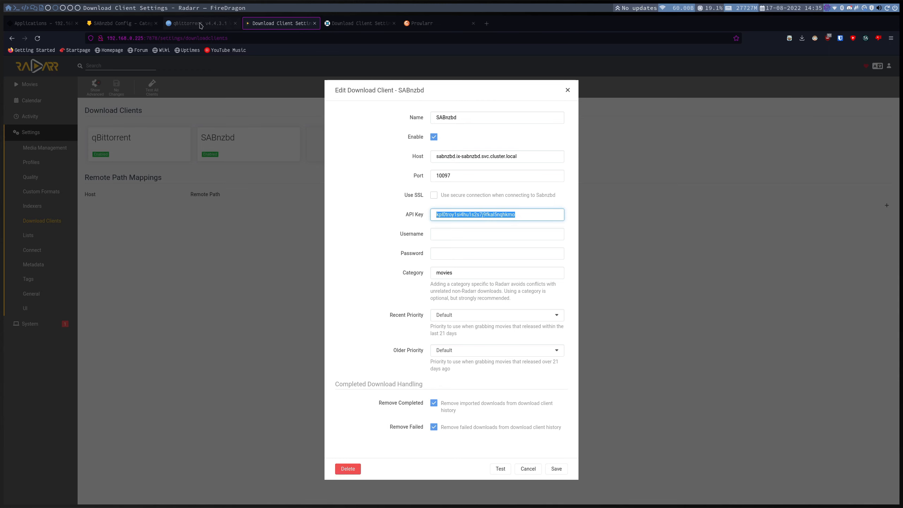
Open the radarr app for editing in TrueNAS, and add another custom storage entry of type Host Path (Simple).
left_click(40, 24)
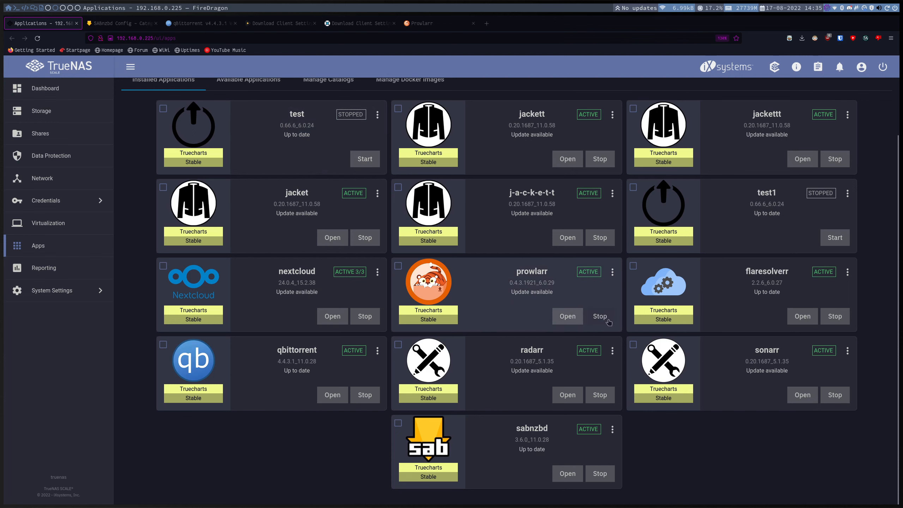
left_click(612, 351)
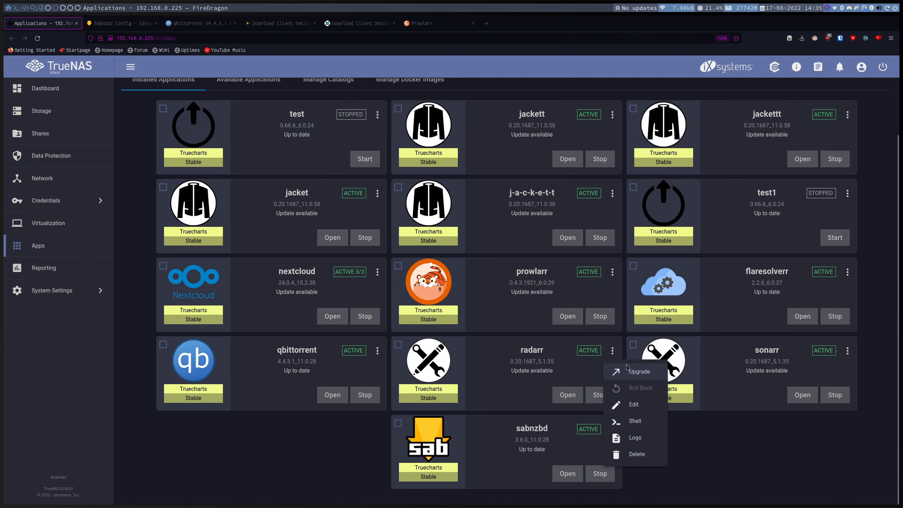
left_click(634, 406)
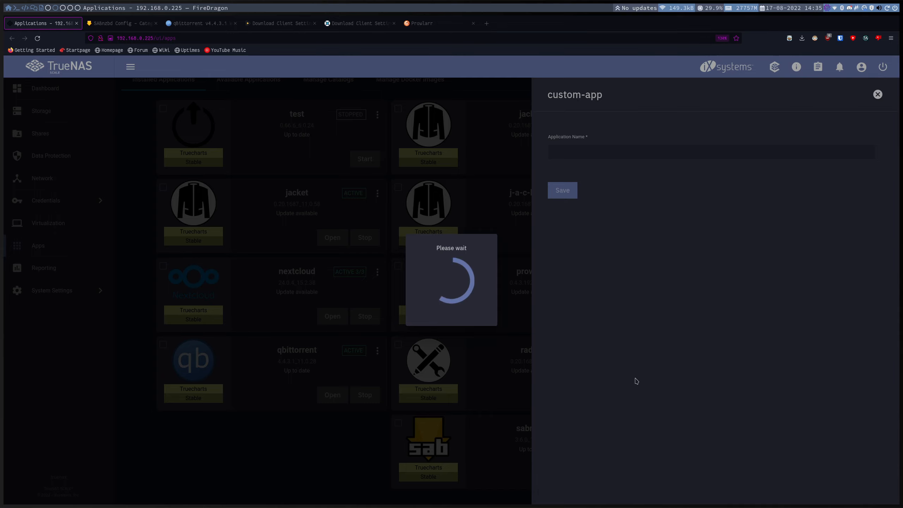
scroll(698, 325, "down", 6)
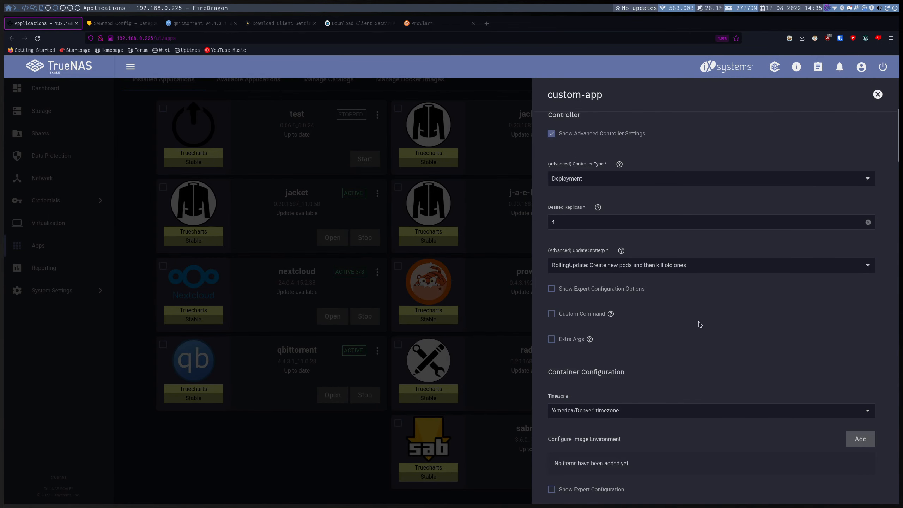
scroll(698, 325, "down", 15)
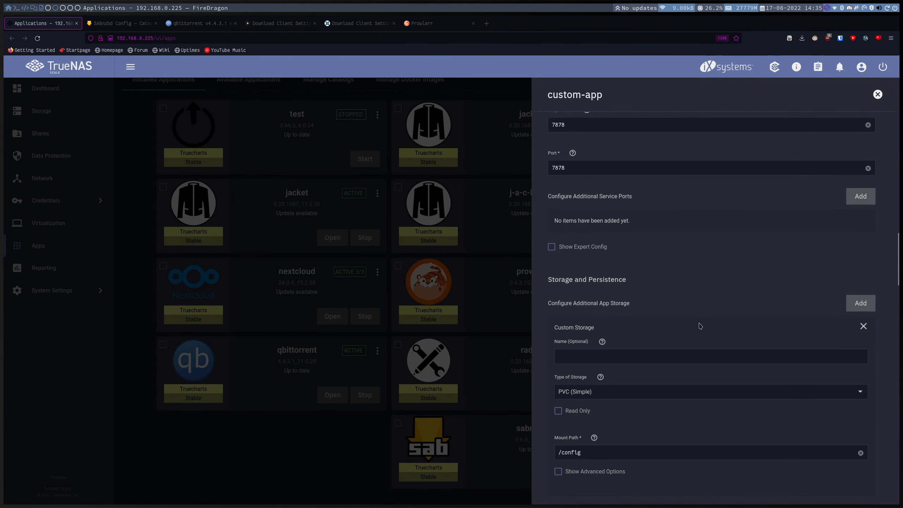
scroll(699, 326, "down", 12)
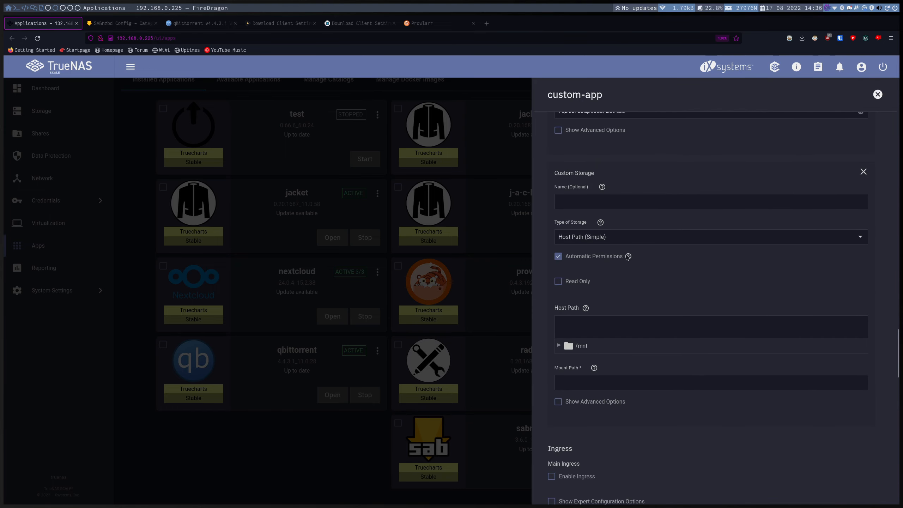
Set the new custom storage's host path to /mnt/tank/downloads/nzb and its mount path to /nzb.
left_click(558, 346)
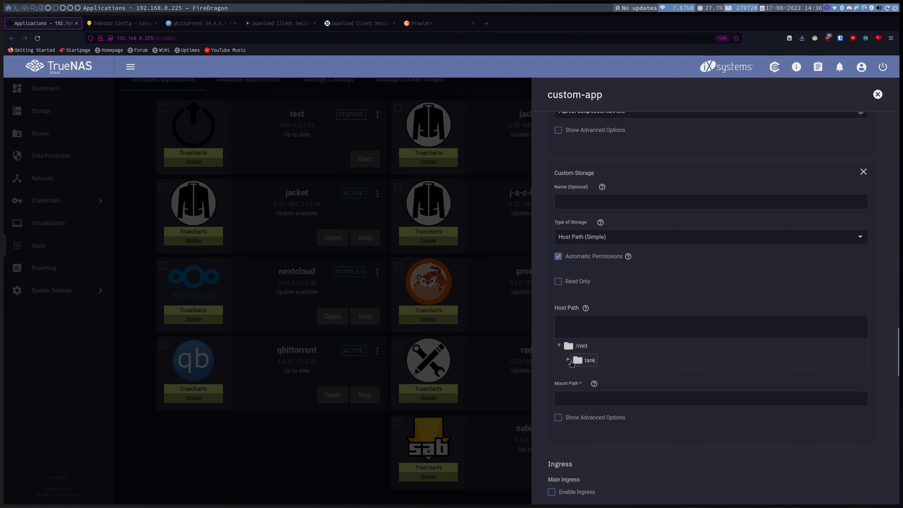
left_click(566, 360)
left_click(577, 389)
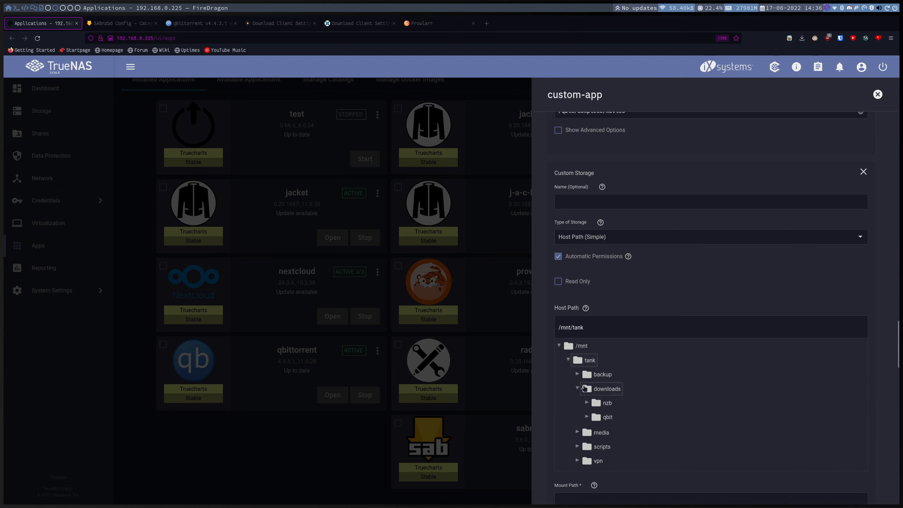
left_click(598, 404)
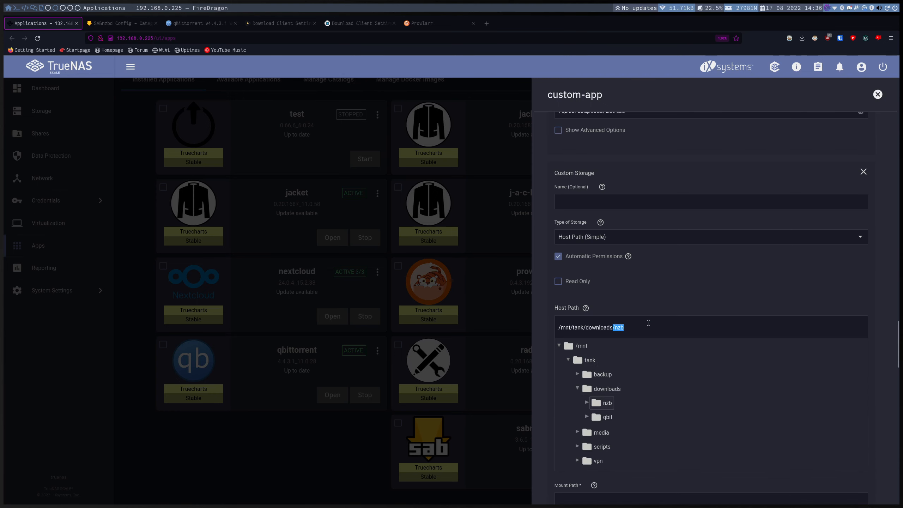
scroll(659, 369, "down", 3)
left_click(601, 404)
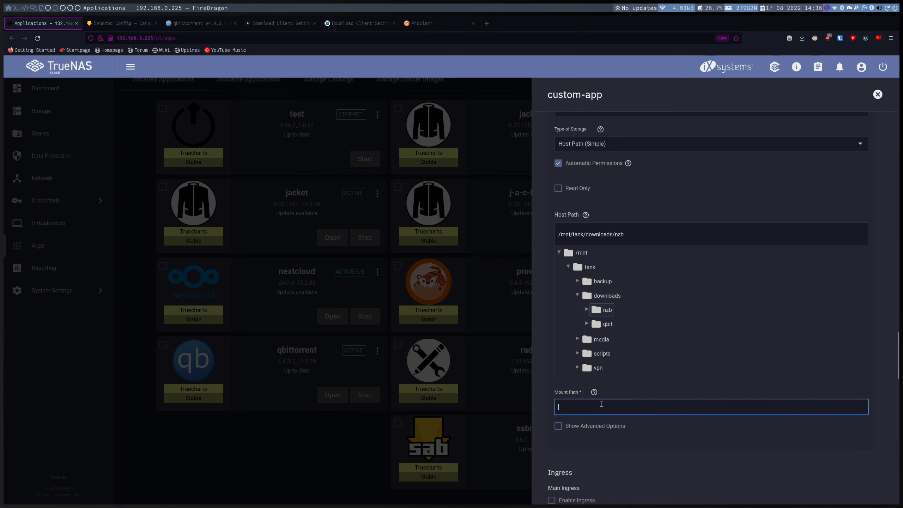
type("/nzb")
Check the mount path against the series category's folder path in SABnzbd, and save the radarr app in TrueNAS.
left_click(135, 23)
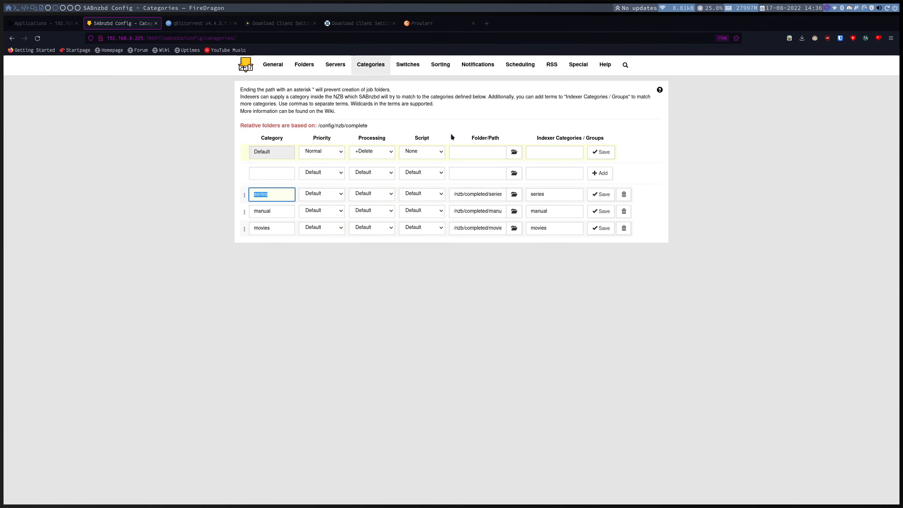
left_click_drag(494, 195, 446, 193)
left_click(465, 193)
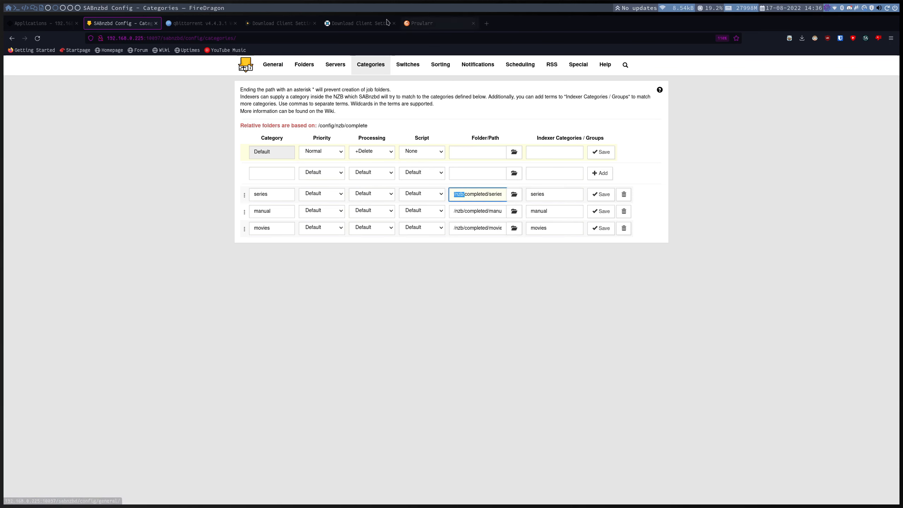
left_click(53, 26)
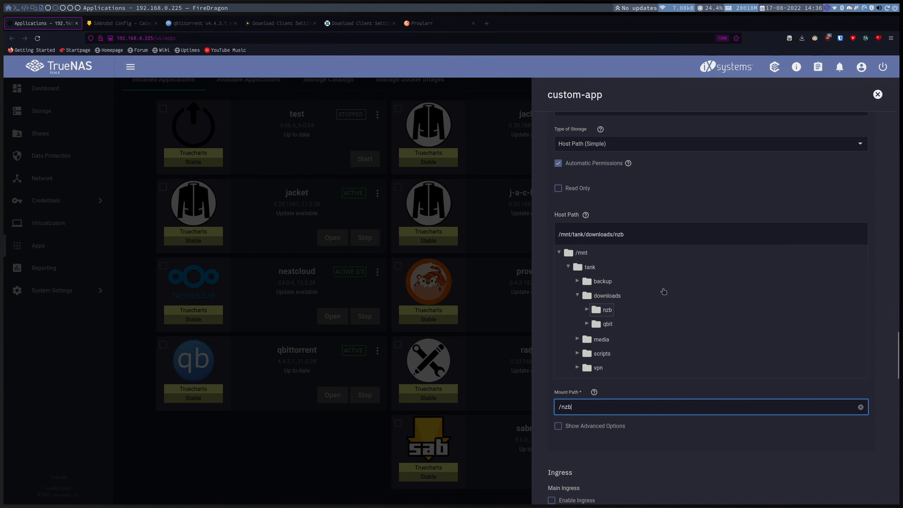
scroll(650, 380, "up", 2)
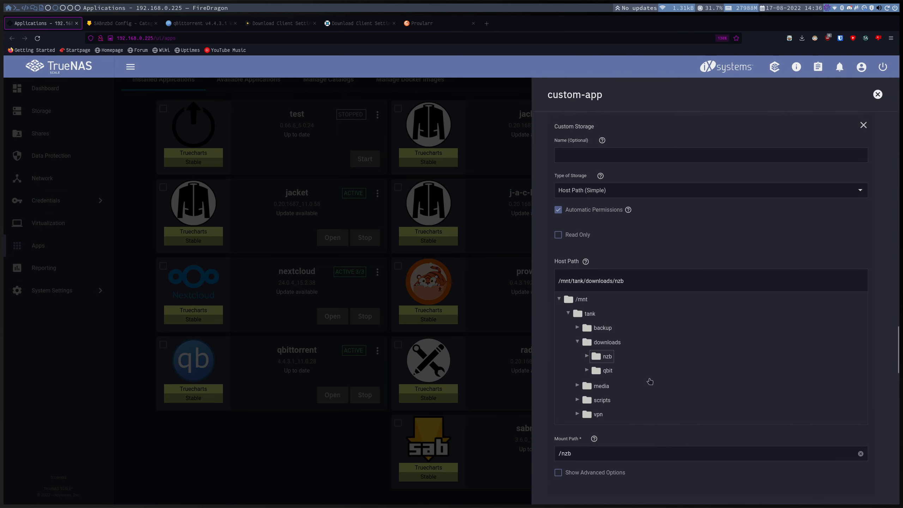
scroll(648, 381, "down", 20)
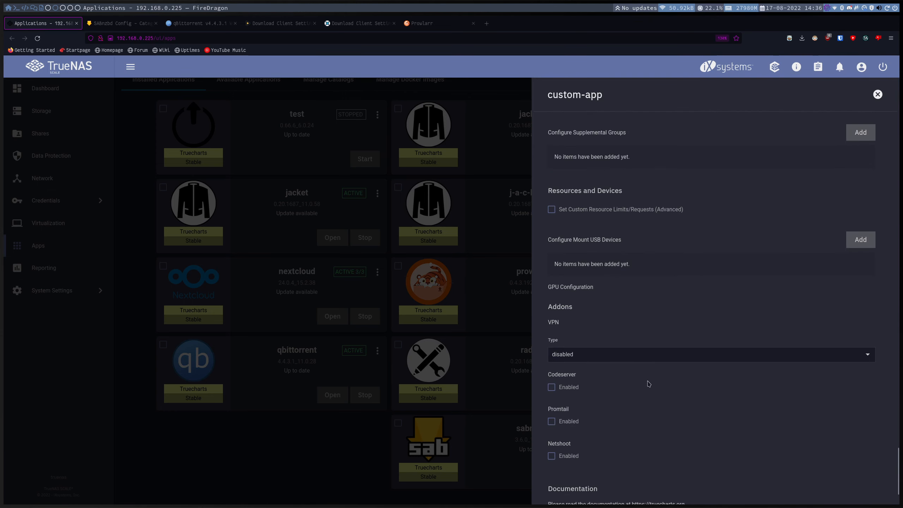
left_click(563, 479)
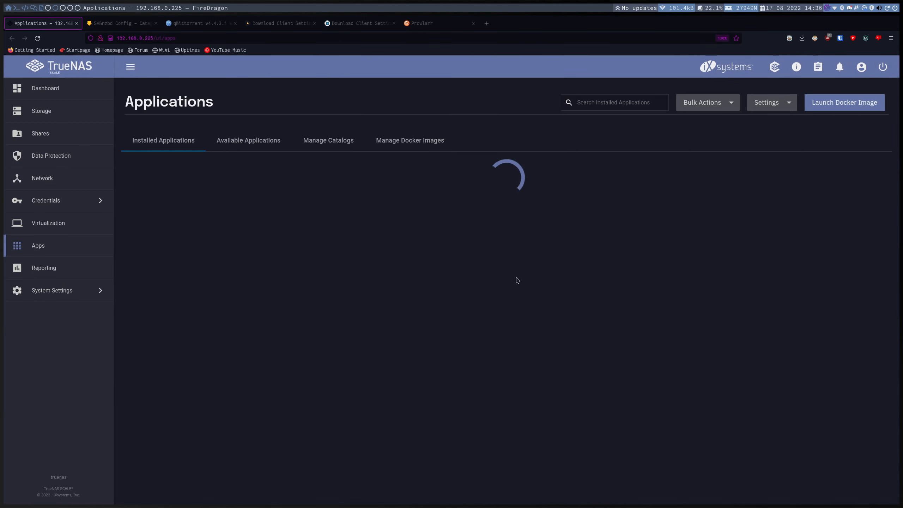
Edit the sonarr app, choose the nzb downloads folder as host path for the custom storage mounted at /nzb, and save.
scroll(569, 316, "down", 3)
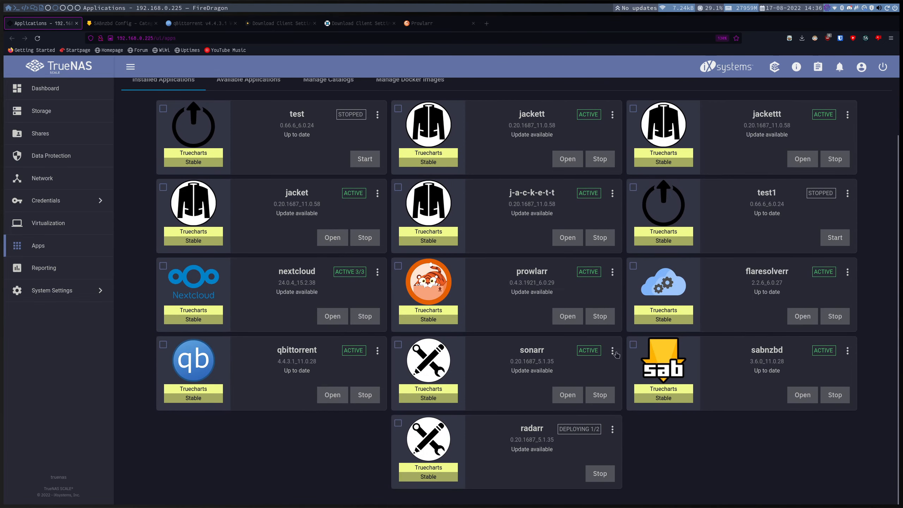
left_click(614, 351)
left_click(627, 398)
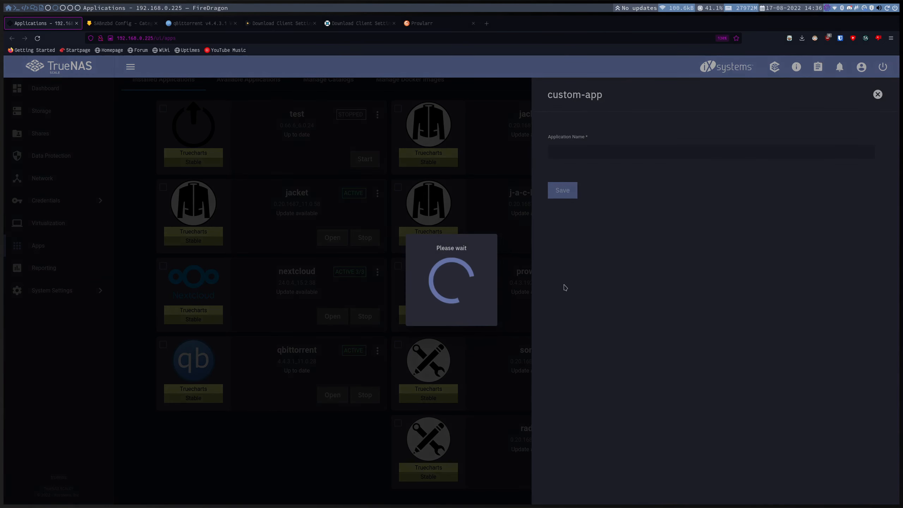
scroll(629, 224, "down", 15)
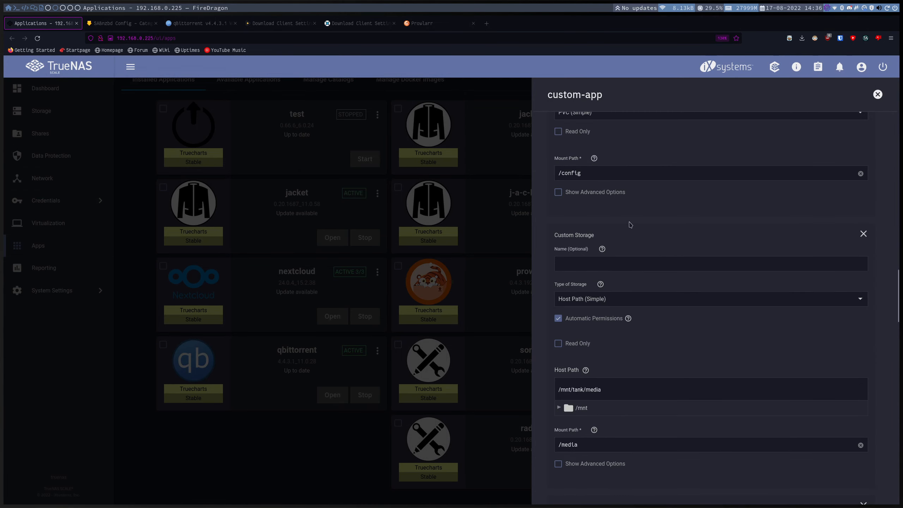
scroll(849, 284, "up", 5)
scroll(849, 284, "down", 12)
left_click(577, 253)
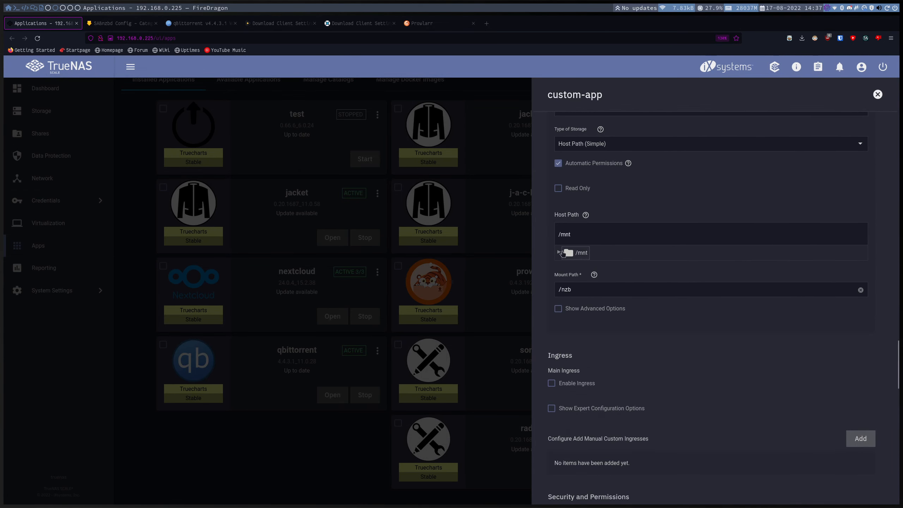
left_click(581, 298)
scroll(625, 355, "down", 15)
left_click(562, 477)
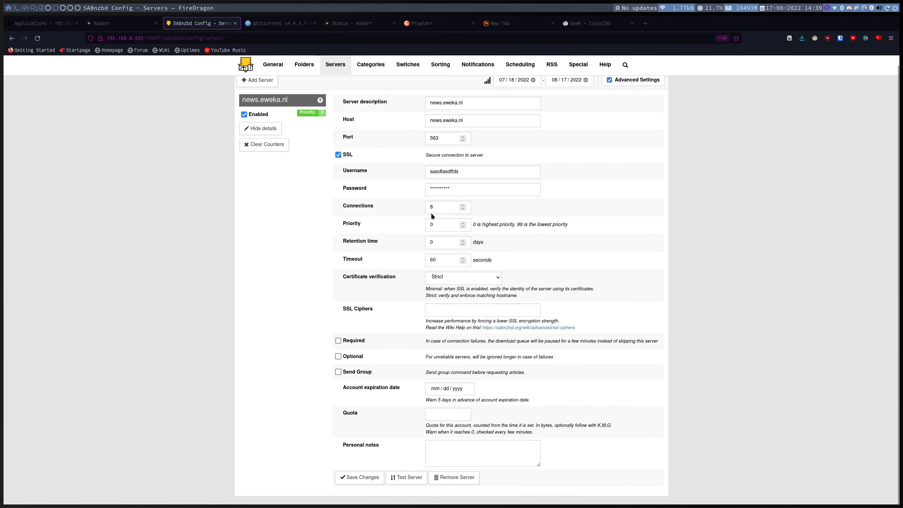
Set the news.eweka.nl server's connections to 30 in SABnzbd, save the changes, and close the SABnzbd page.
left_click(445, 205)
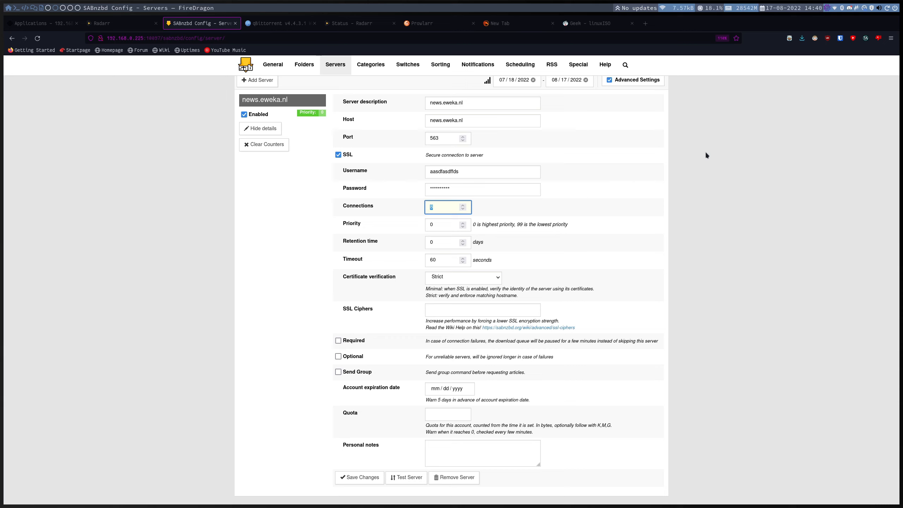
left_click(692, 202)
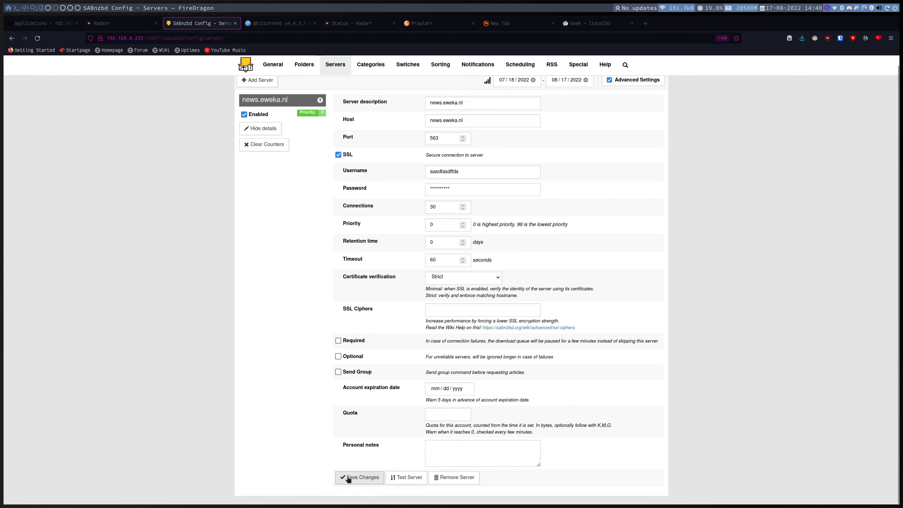
left_click(236, 24)
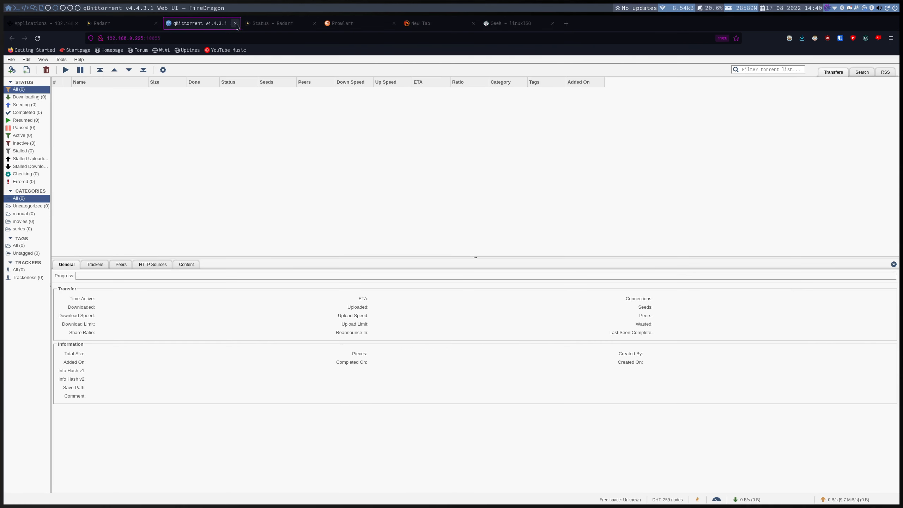